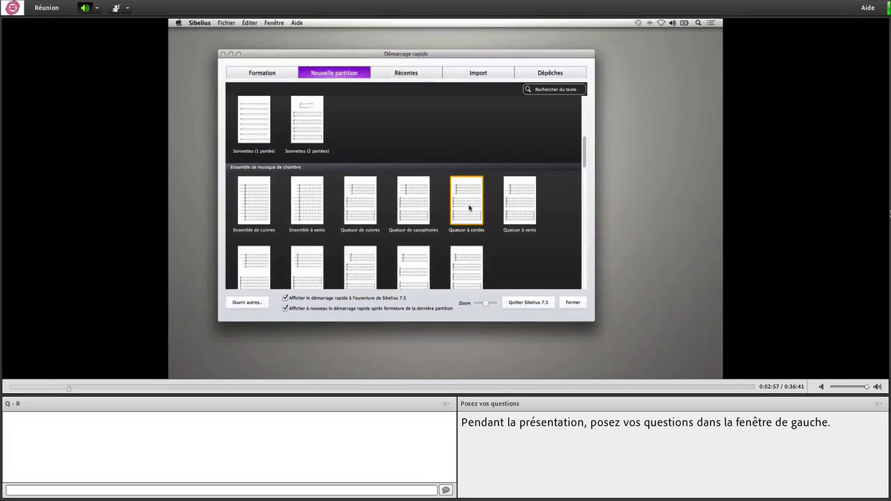
Step: Choose the Quatuor à cordes template from the chamber music ensembles for the new score
{"action": "double_click", "coordinate": [469, 208]}
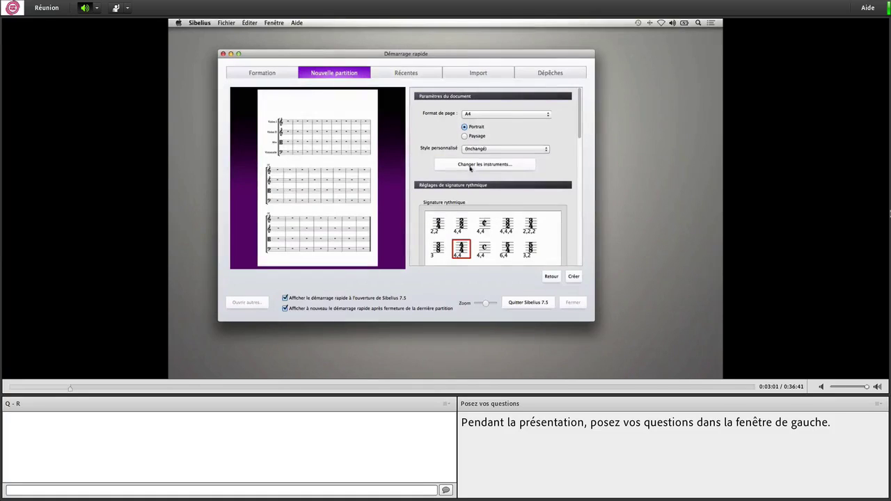
{"action": "left_click", "coordinate": [552, 277]}
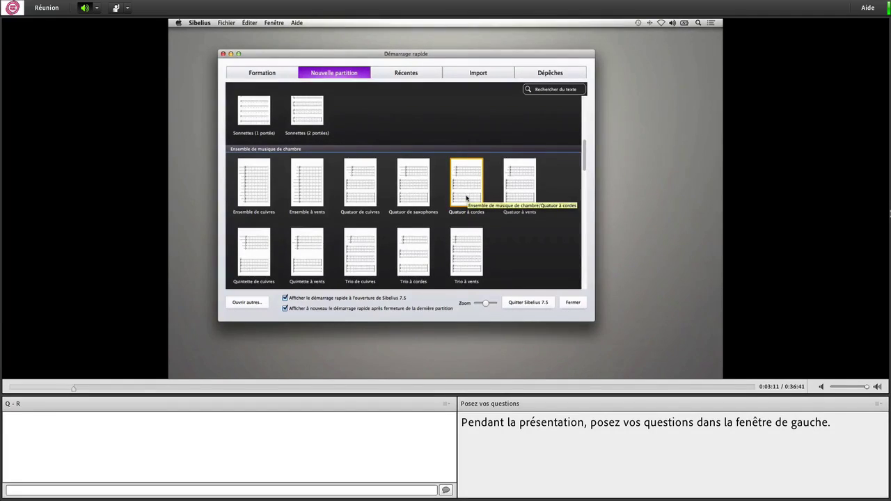
{"action": "double_click", "coordinate": [467, 198]}
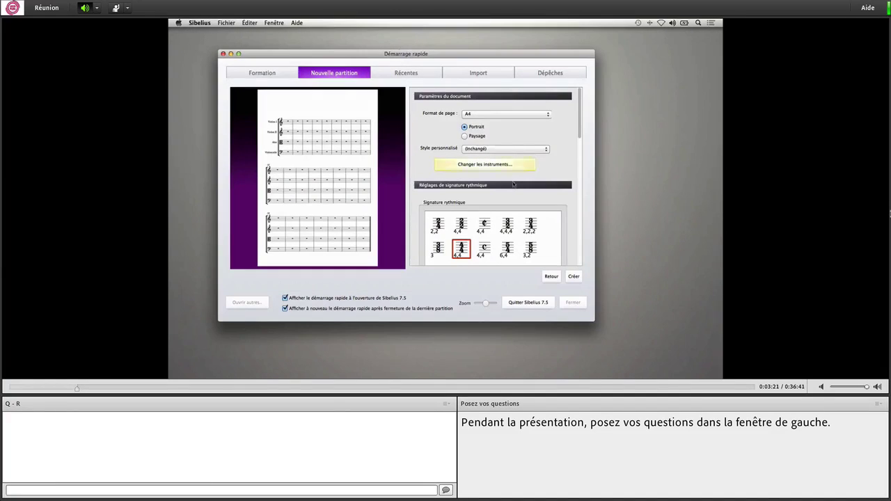
Step: Make the score start with a pickup bar containing one sixteenth note
{"action": "scroll", "coordinate": [507, 222], "scroll_direction": "down", "scroll_amount": 1}
{"action": "scroll", "coordinate": [507, 221], "scroll_direction": "down", "scroll_amount": 3}
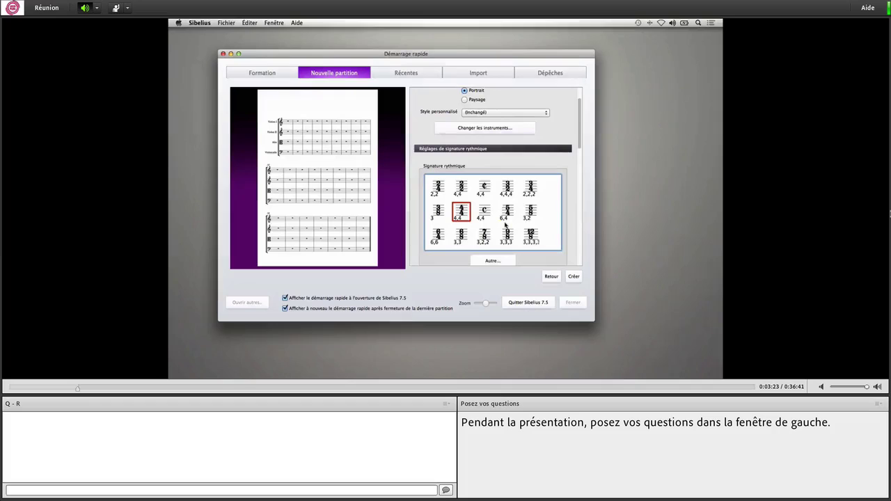
{"action": "scroll", "coordinate": [505, 224], "scroll_direction": "up", "scroll_amount": 2}
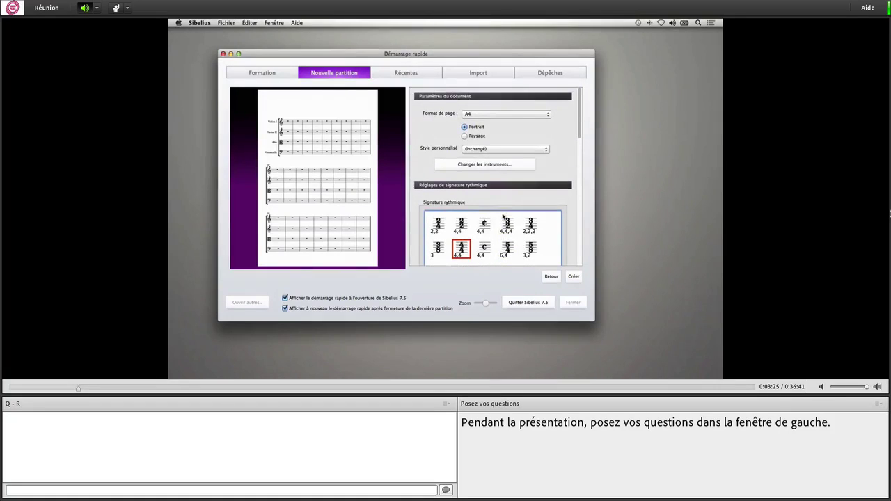
{"action": "scroll", "coordinate": [503, 217], "scroll_direction": "down", "scroll_amount": 9}
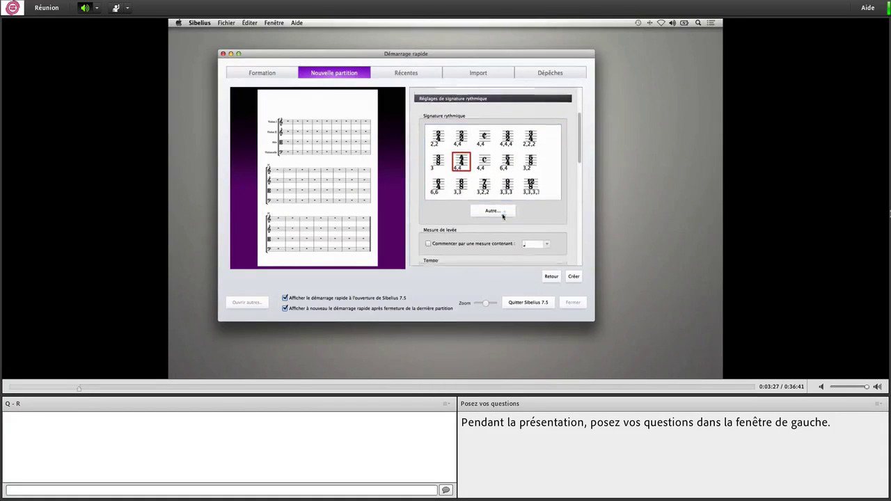
{"action": "left_click", "coordinate": [428, 198]}
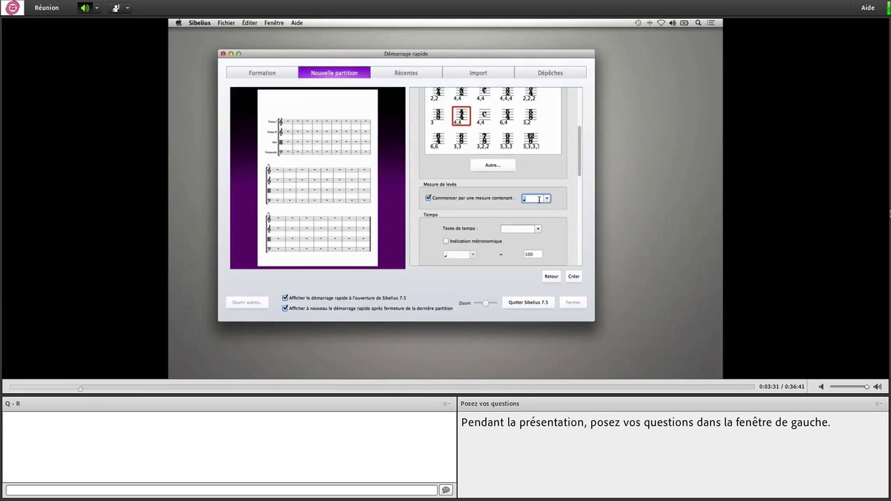
{"action": "left_click", "coordinate": [546, 199]}
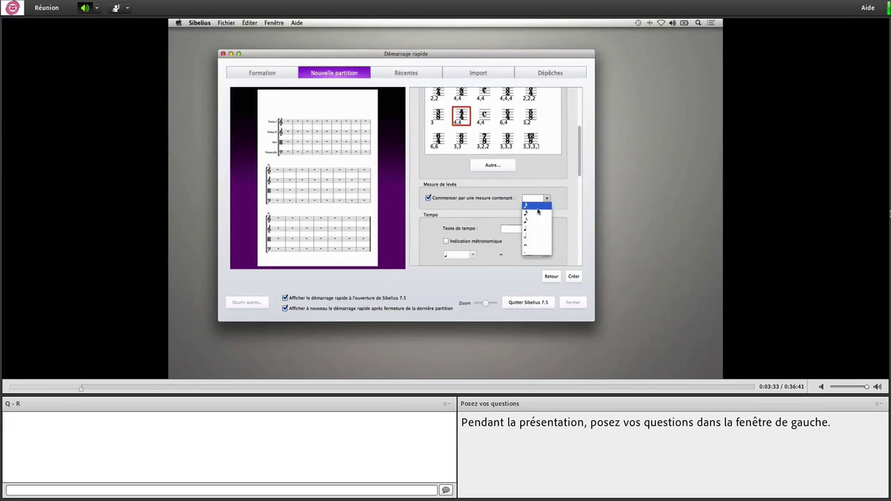
{"action": "left_click", "coordinate": [535, 214]}
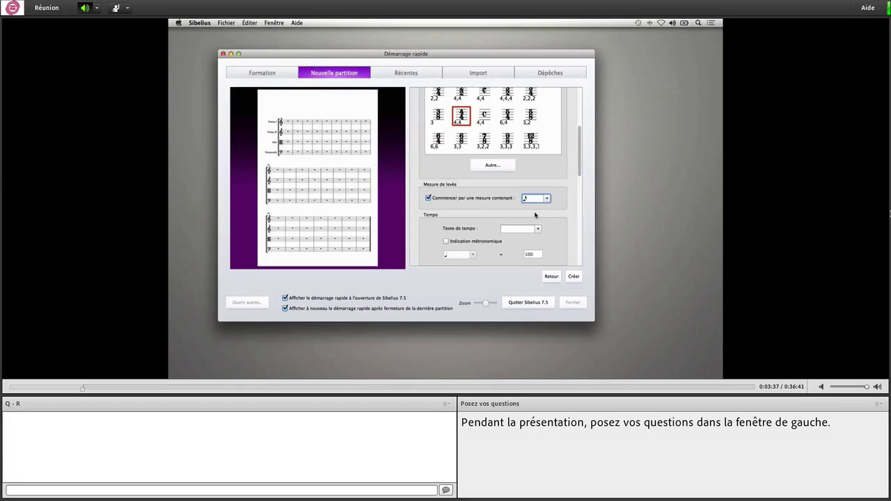
Step: Enter "Akkegro molto" as the tempo text and add a metronome mark of quarter note = 132
{"action": "left_click", "coordinate": [520, 230]}
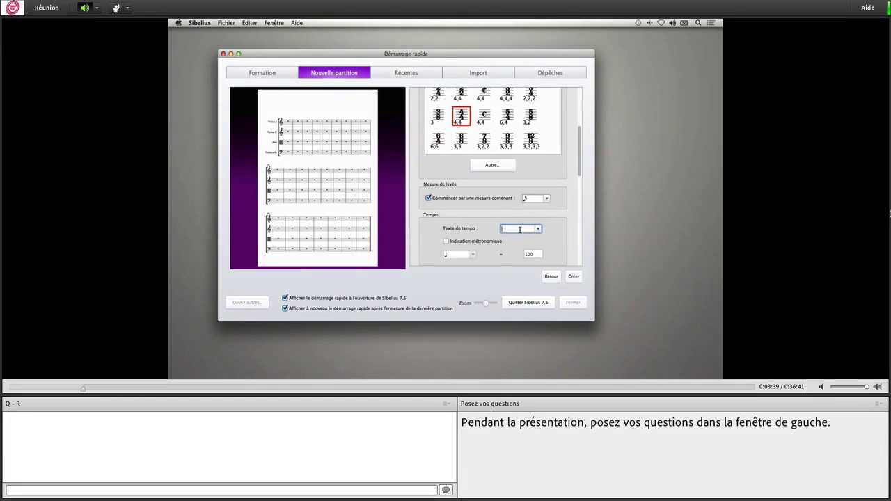
{"action": "type", "text": "Allegro molto"}
{"action": "left_click", "coordinate": [551, 235]}
{"action": "left_click", "coordinate": [446, 242]}
{"action": "left_click", "coordinate": [533, 255]}
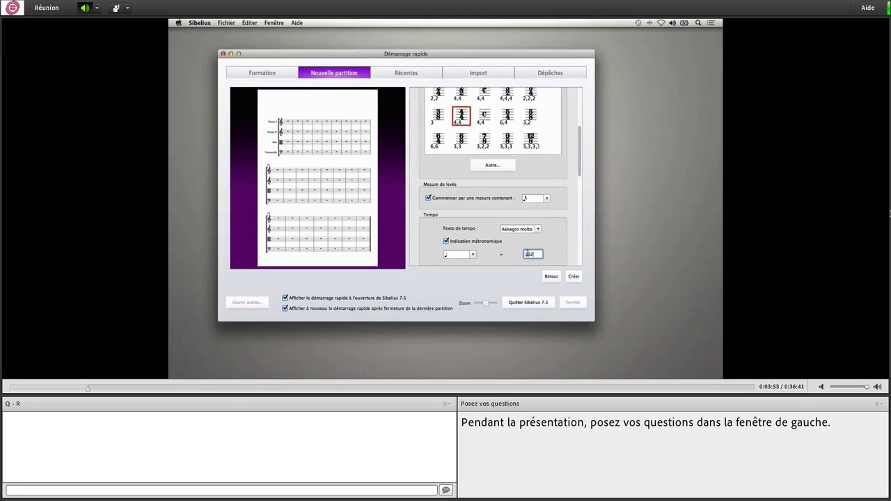
Step: Set the key signature to Mi mineur from the minor sharp keys
{"action": "scroll", "coordinate": [554, 238], "scroll_direction": "down", "scroll_amount": 5}
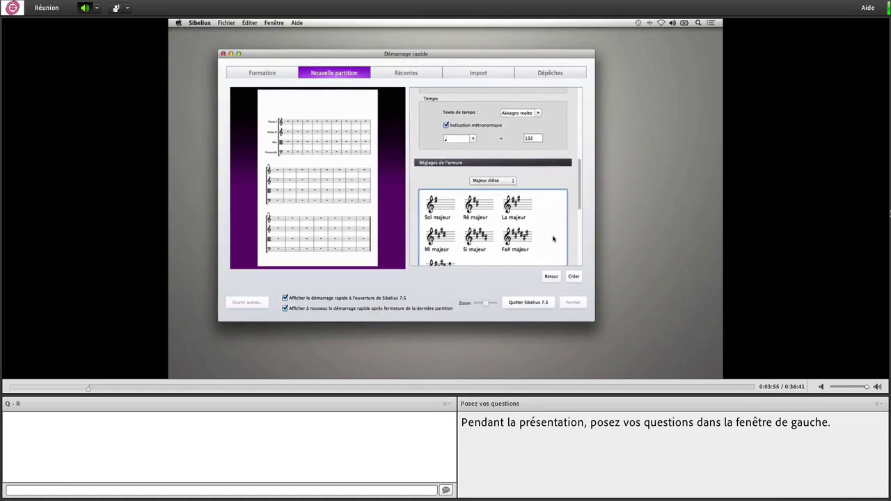
{"action": "scroll", "coordinate": [553, 239], "scroll_direction": "down", "scroll_amount": 1}
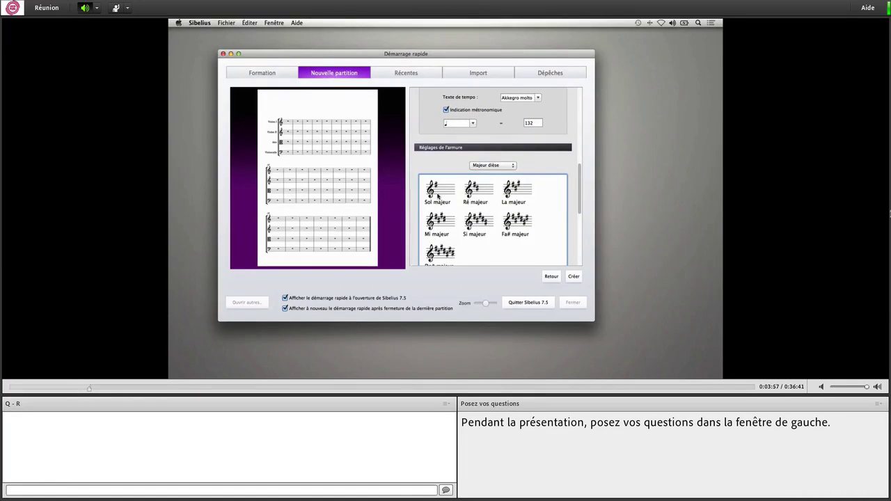
{"action": "left_click", "coordinate": [437, 197]}
{"action": "left_click", "coordinate": [511, 167]}
{"action": "left_click", "coordinate": [499, 177]}
{"action": "left_click", "coordinate": [443, 194]}
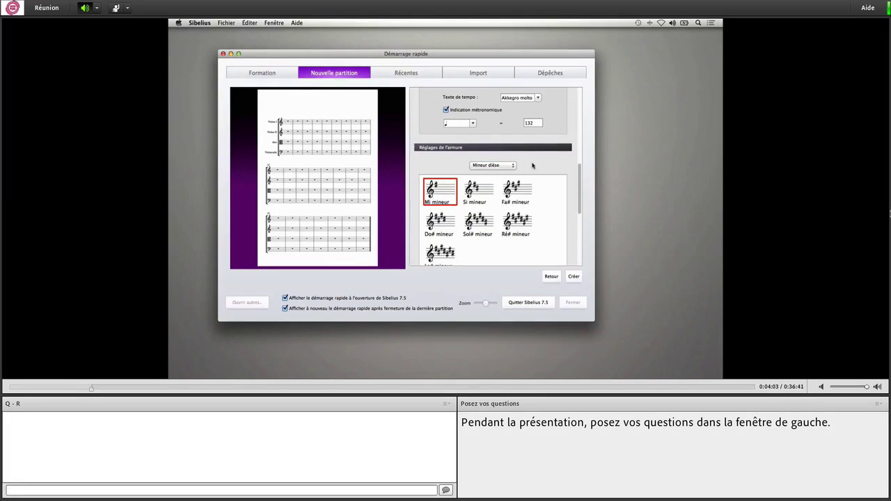
Step: Fill in the score information with the title "Finale" and the composer "Edward Elgar"
{"action": "scroll", "coordinate": [532, 165], "scroll_direction": "down", "scroll_amount": 6}
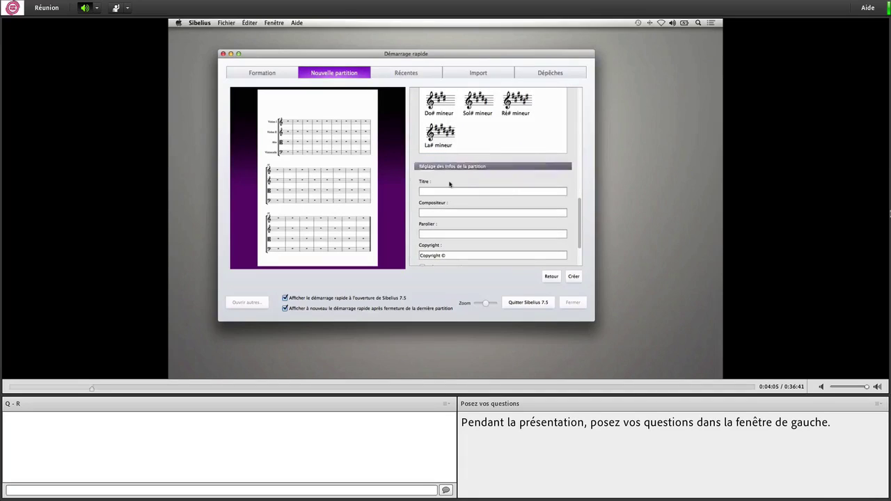
{"action": "left_click", "coordinate": [435, 193]}
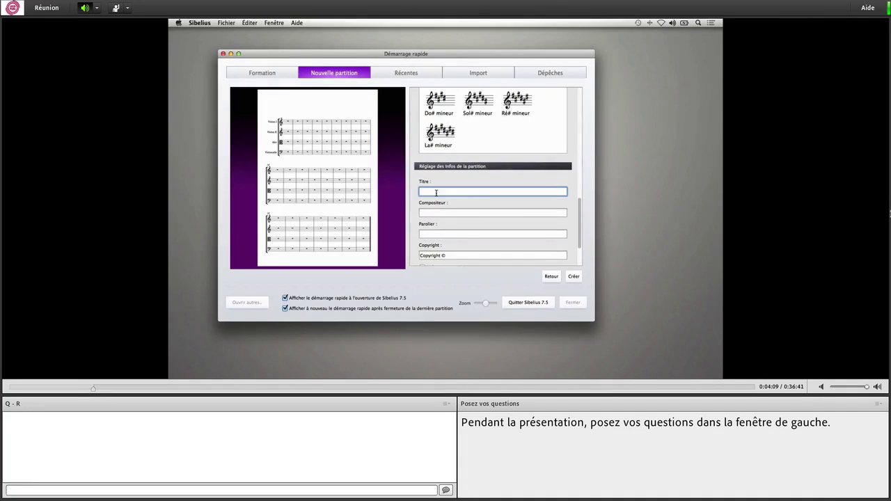
{"action": "type", "text": "Finale"}
{"action": "left_click", "coordinate": [453, 213]}
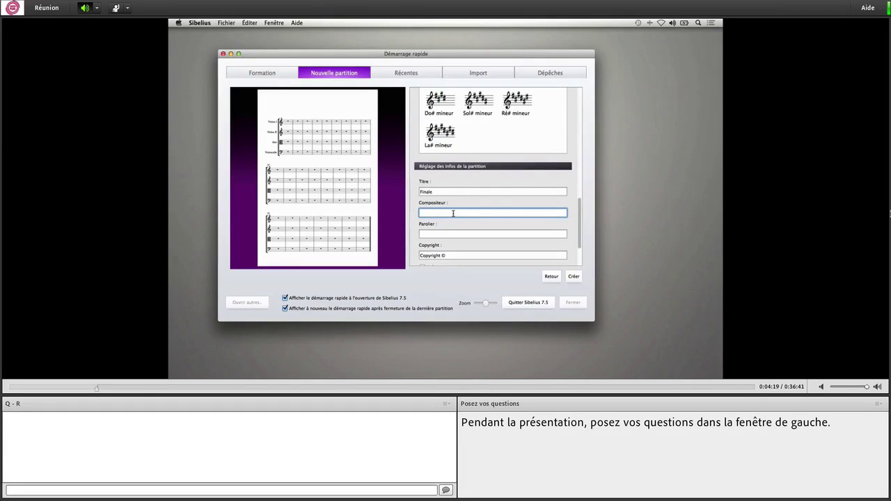
{"action": "type", "text": "Edward El"}
{"action": "left_click", "coordinate": [465, 202]}
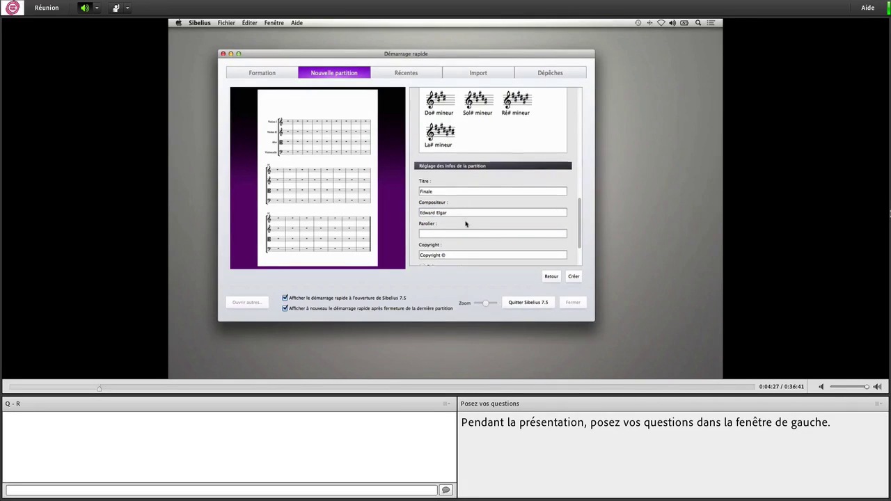
Step: Create the score with these settings and enlarge its window to fill the screen
{"action": "scroll", "coordinate": [465, 223], "scroll_direction": "down", "scroll_amount": 3}
{"action": "scroll", "coordinate": [466, 222], "scroll_direction": "down", "scroll_amount": 2}
{"action": "left_click", "coordinate": [571, 277]}
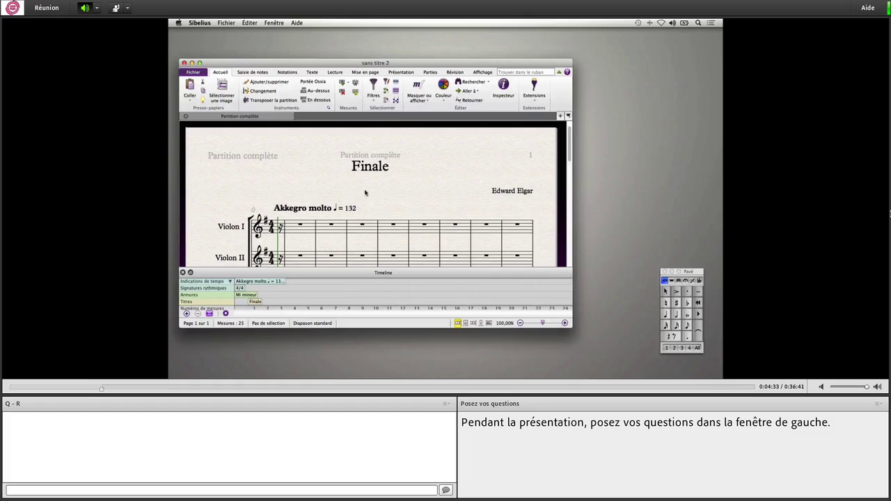
{"action": "left_click", "coordinate": [200, 63]}
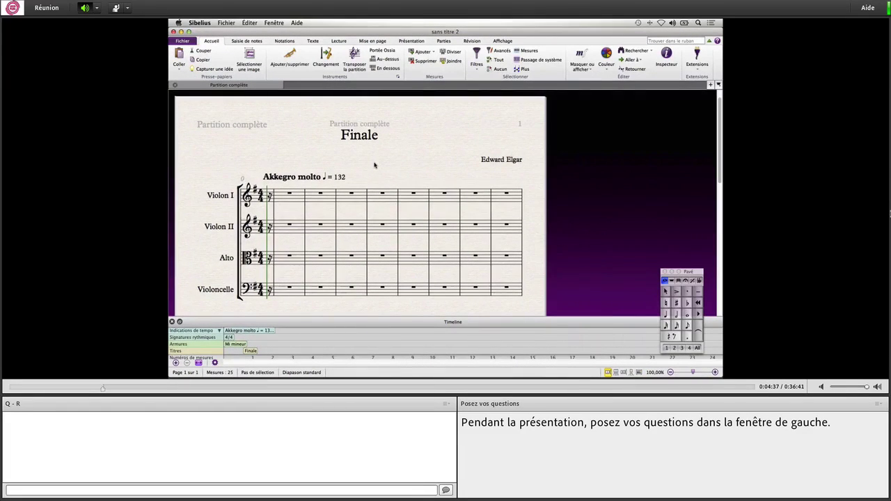
Step: Close the Timeline and switch the score to the Panoramique view
{"action": "left_click", "coordinate": [172, 323]}
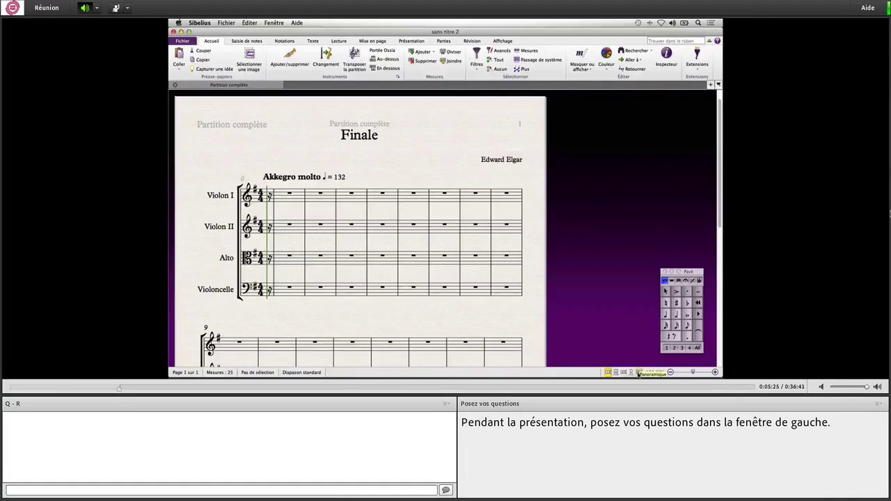
{"action": "key", "text": "shift+p"}
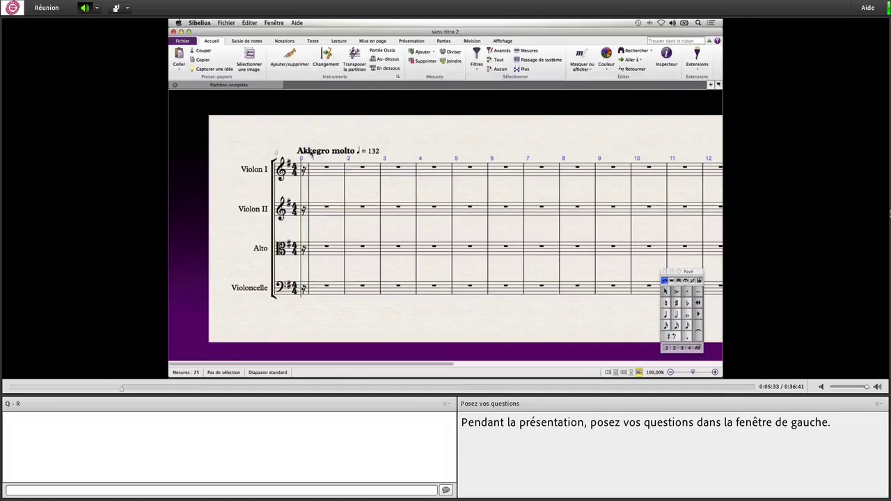
Step: Correct the tempo text above the first bar to read "Allegro molto"
{"action": "left_click", "coordinate": [312, 152]}
{"action": "left_click", "coordinate": [313, 152]}
{"action": "key", "text": "BackSpace"}
{"action": "key", "text": "BackSpace"}
{"action": "type", "text": "ll"}
{"action": "left_click", "coordinate": [322, 136]}
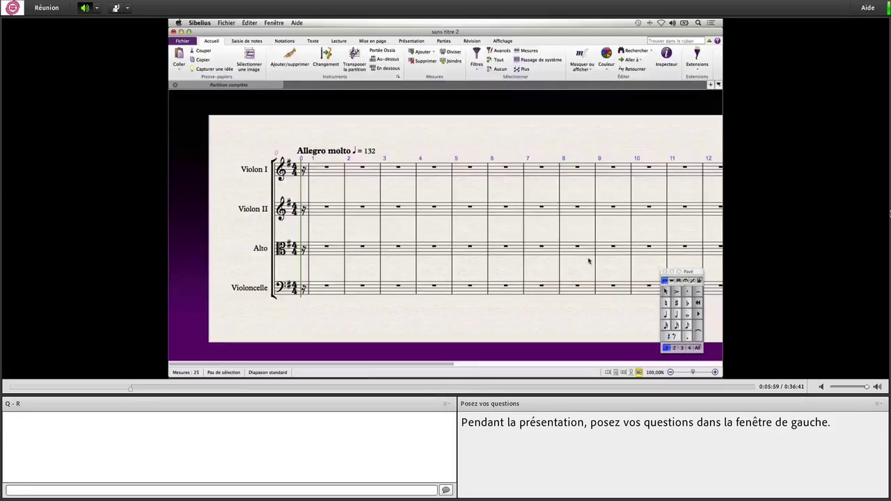
Step: Enter a sixteenth-note C3 in the Violoncelle pickup bar and an eighth-note E3 on beat 1 of bar 1
{"action": "left_click", "coordinate": [676, 325]}
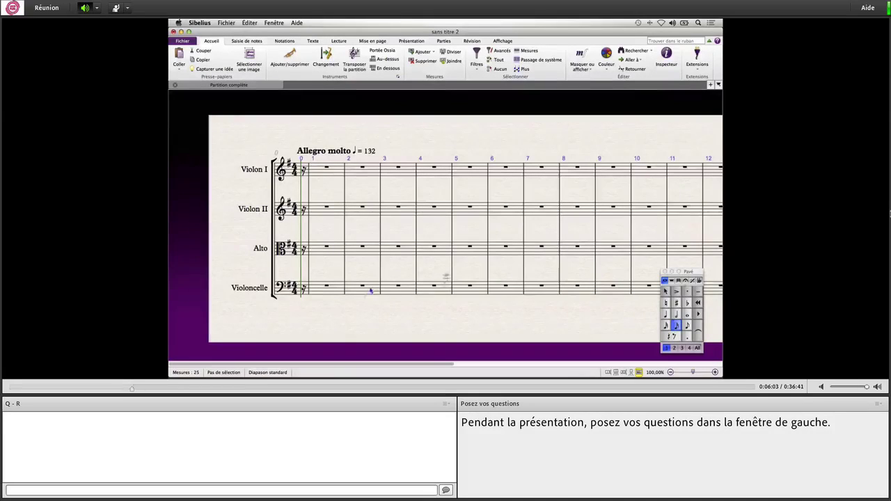
{"action": "left_click", "coordinate": [304, 290]}
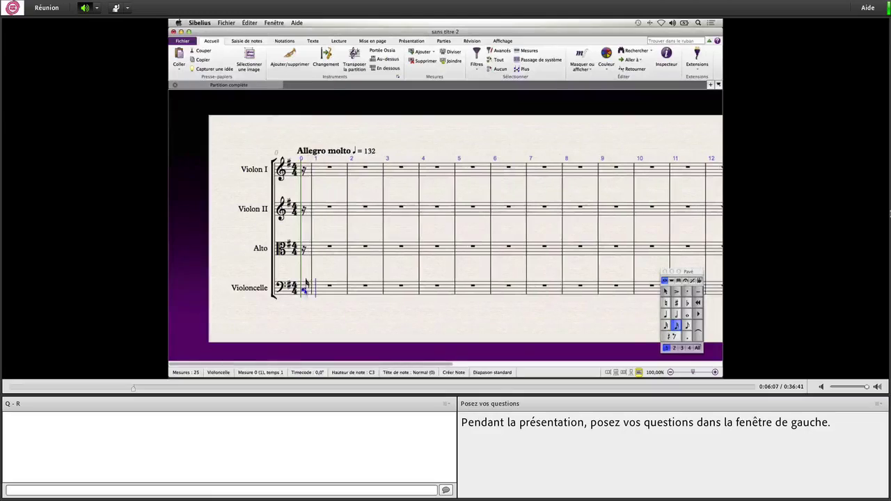
{"action": "left_click", "coordinate": [687, 325]}
{"action": "key", "text": "e"}
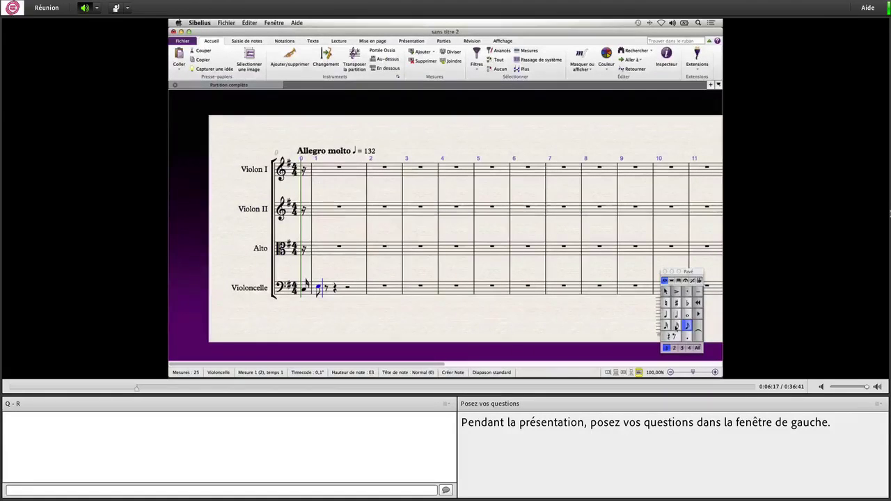
Step: Complete beat 1 of the cello's bar 1 with a sixteenth rest and a sixteenth-note B2, and start beat 2 with an eighth-note E3
{"action": "left_click", "coordinate": [675, 325]}
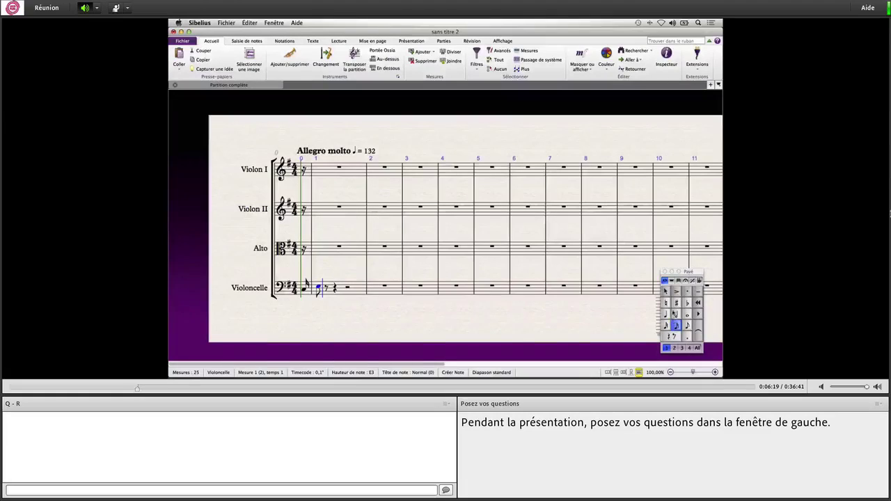
{"action": "left_click", "coordinate": [673, 339]}
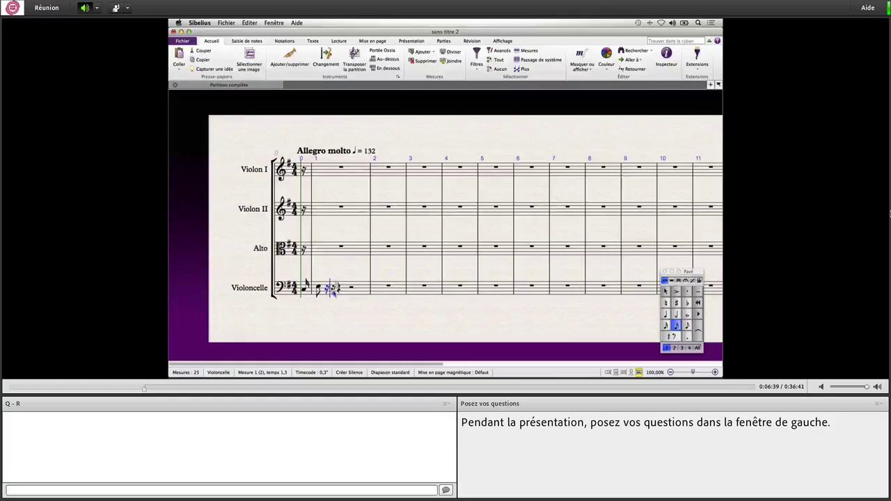
{"action": "left_click", "coordinate": [333, 288]}
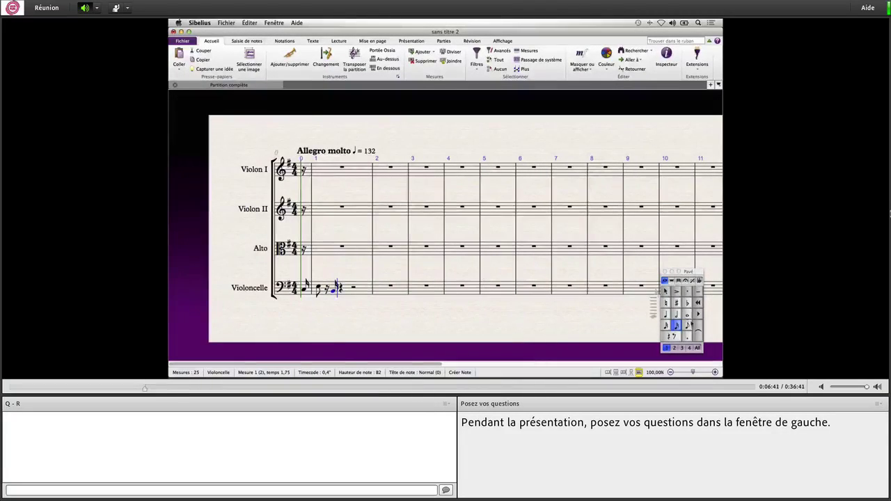
{"action": "left_click", "coordinate": [687, 326]}
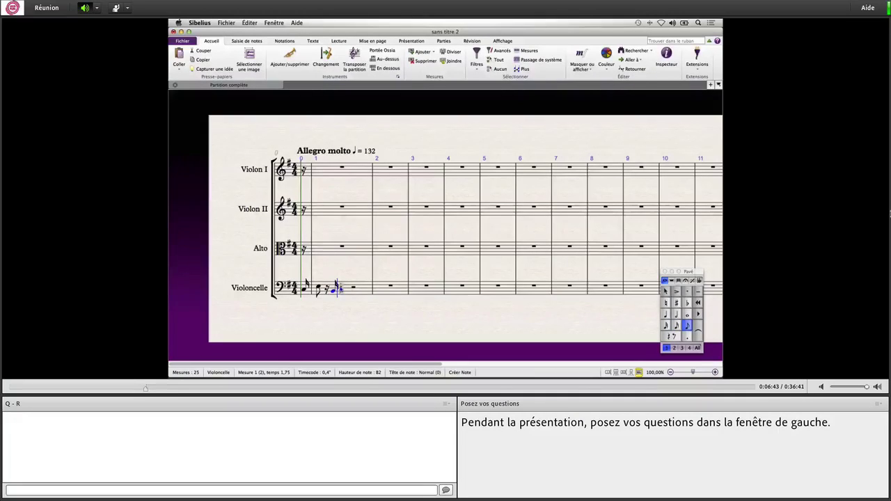
{"action": "left_click", "coordinate": [338, 287]}
Step: Complete beat 2 of the cello's bar 1 with a sixteenth rest and a sixteenth-note A2
{"action": "left_click", "coordinate": [676, 326]}
{"action": "left_click", "coordinate": [672, 336]}
{"action": "left_click", "coordinate": [353, 289]}
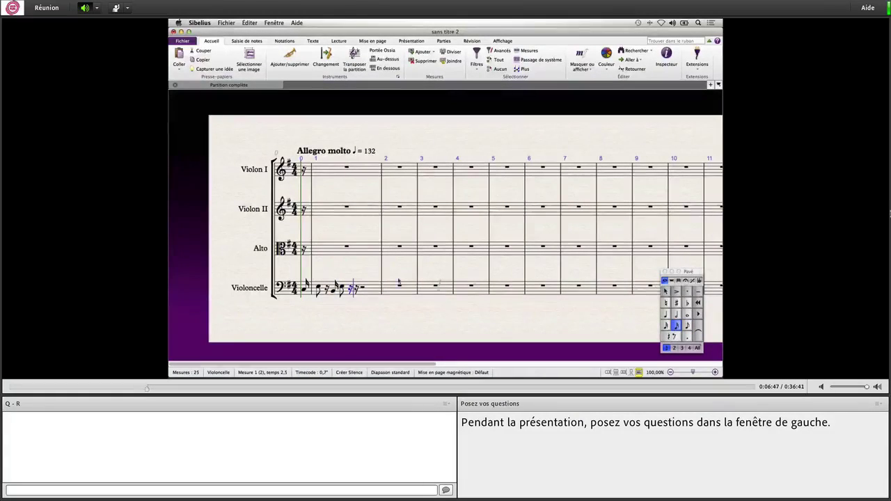
{"action": "left_click", "coordinate": [356, 293]}
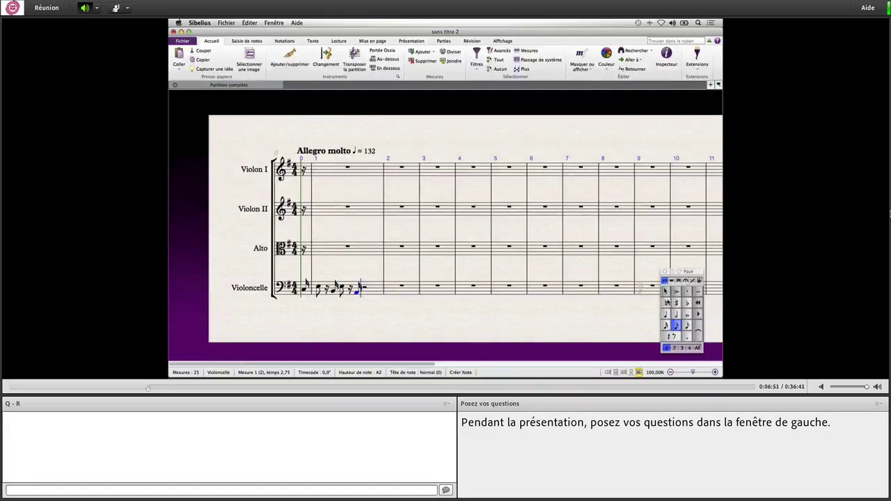
Step: Fill beat 3 of the cello's bar 1 with the eighth notes E3 and F#2
{"action": "key", "text": "3"}
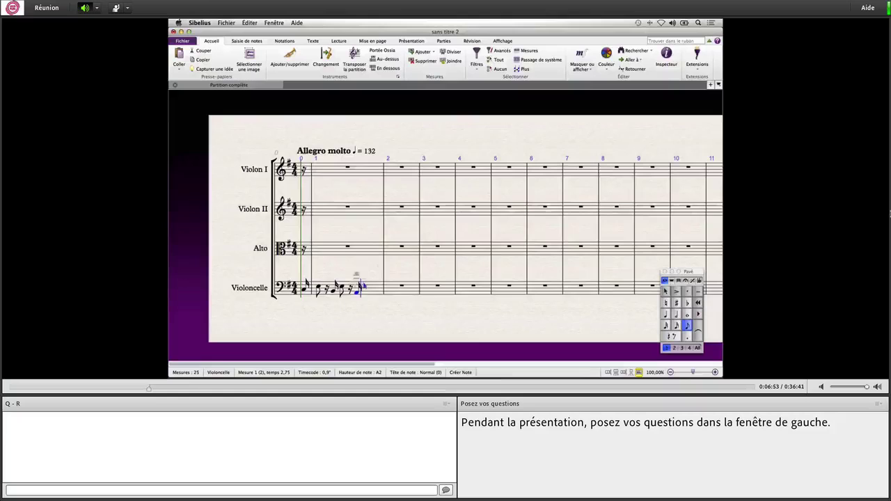
{"action": "left_click", "coordinate": [362, 289]}
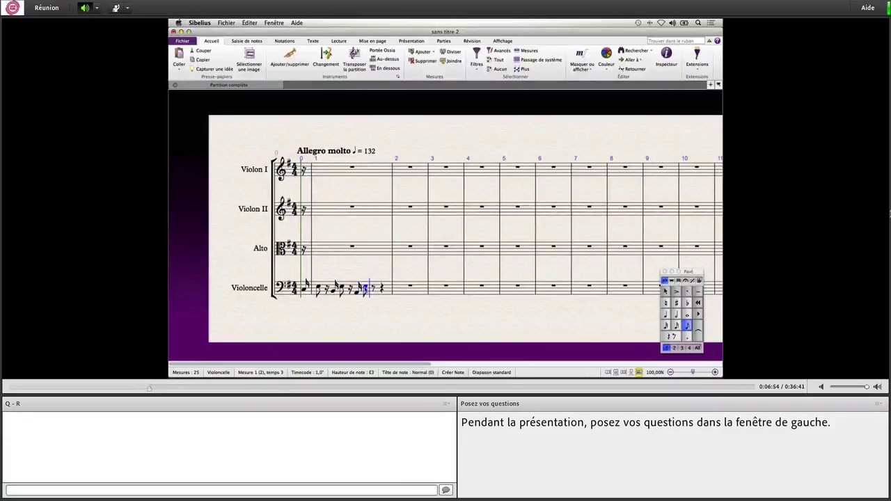
{"action": "left_click", "coordinate": [373, 295]}
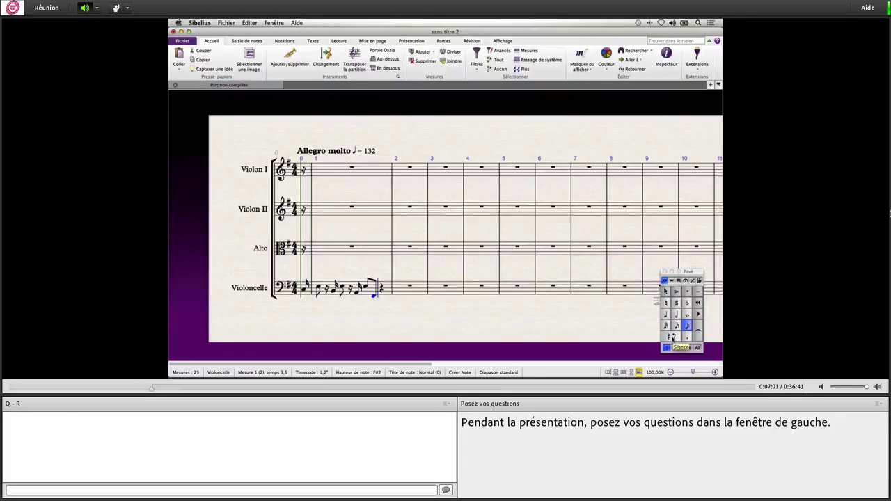
Step: Fill beat 4 of the cello's bar 1 with an eighth rest and sixteenths F#2 and G2, and start bar 2 with a half note E2
{"action": "left_click", "coordinate": [672, 339]}
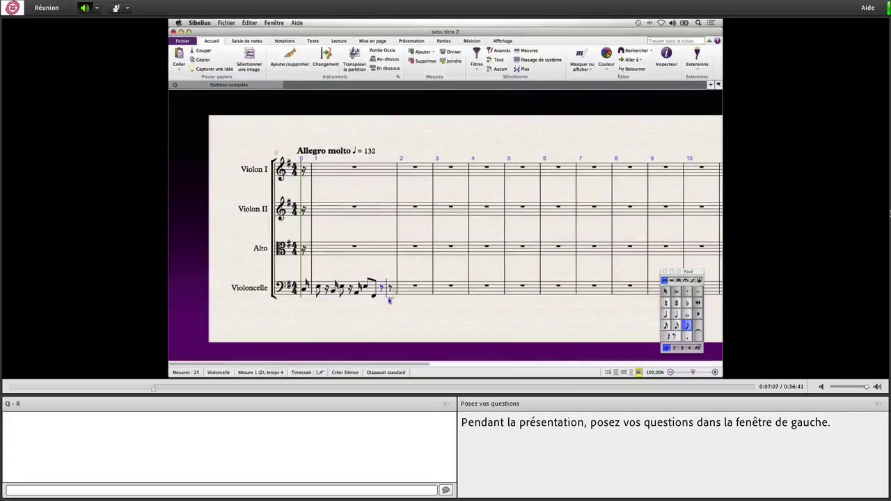
{"action": "left_click", "coordinate": [676, 325]}
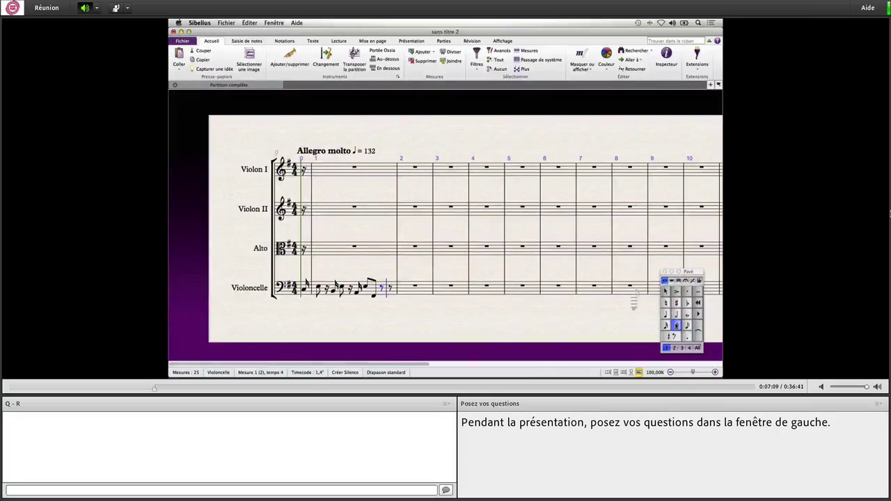
{"action": "left_click", "coordinate": [391, 296]}
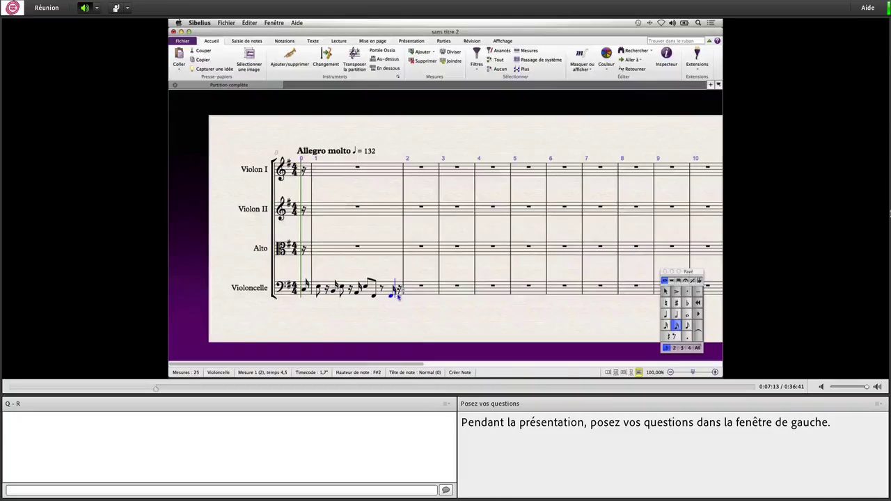
{"action": "left_click", "coordinate": [397, 295]}
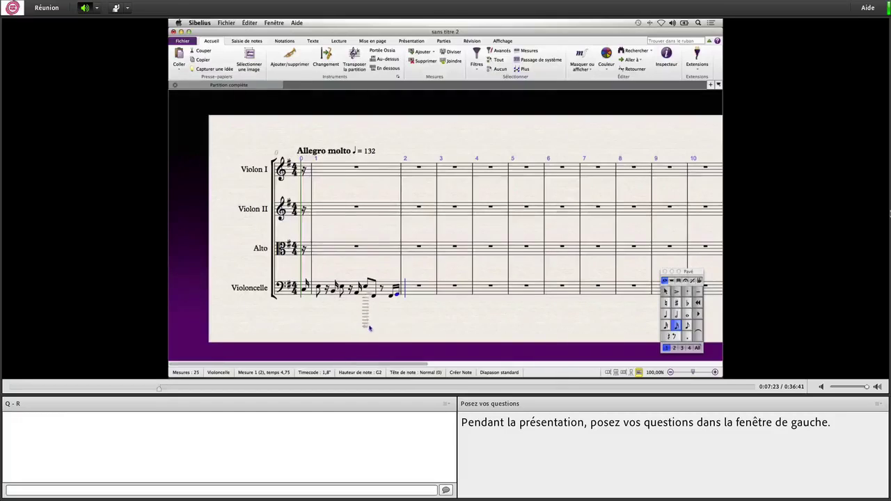
{"action": "left_click", "coordinate": [676, 314]}
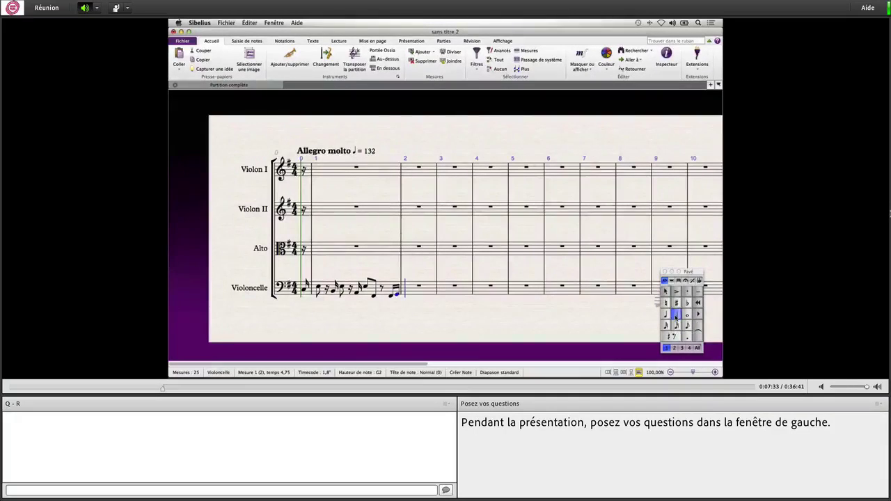
{"action": "left_click", "coordinate": [407, 297]}
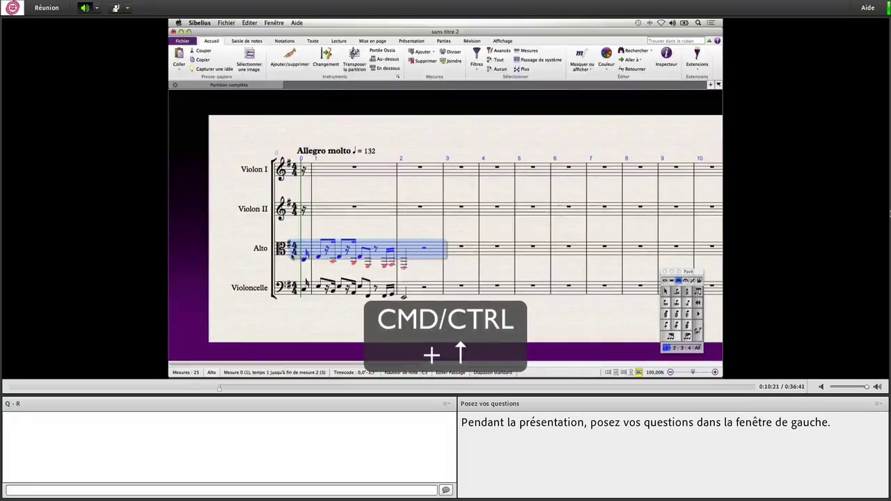
Step: Transpose the selected Alto passage, from the pickup bar through bar 2, up one octave
{"action": "key", "text": "ctrl+Up"}
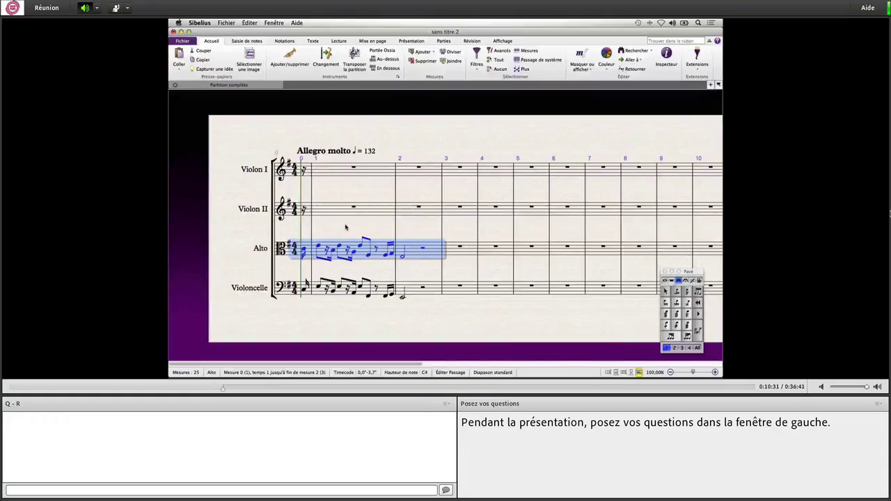
{"action": "key", "text": "Escape"}
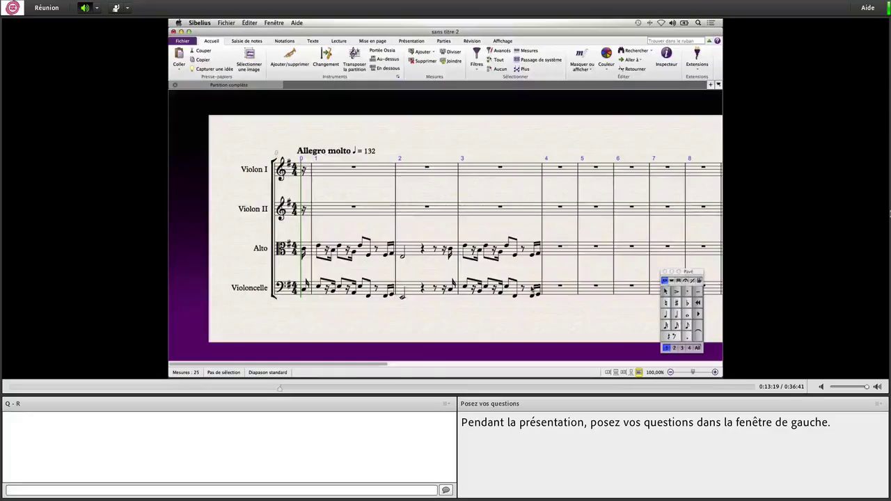
Step: Select the first sixteenth note on beat 4 of the cello's bar 3
{"action": "left_click", "coordinate": [533, 289]}
{"action": "key", "text": "Escape"}
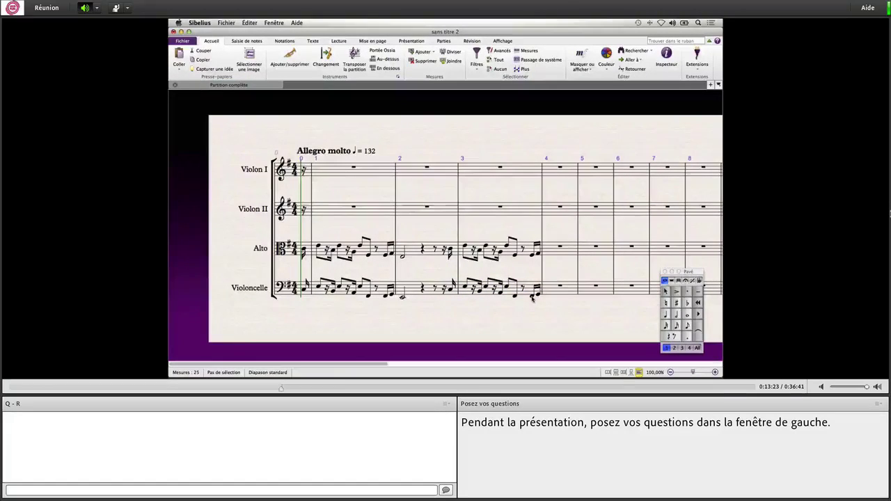
{"action": "left_click", "coordinate": [533, 297]}
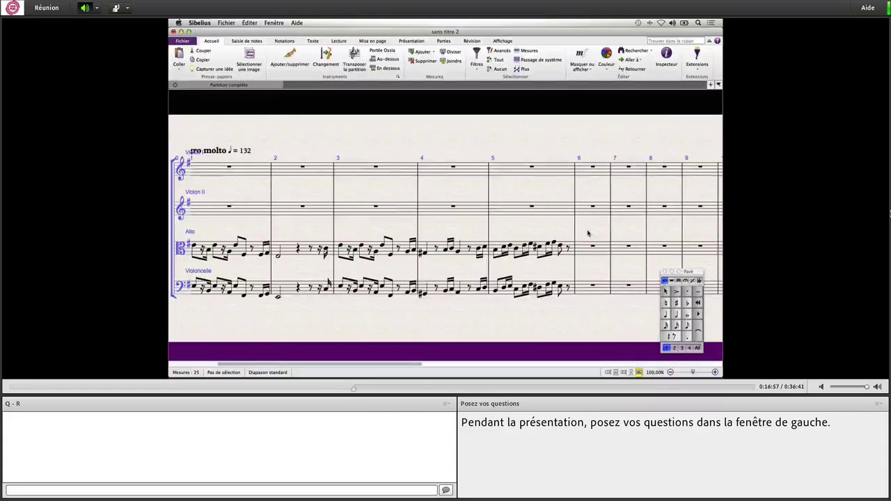
Step: Start Violin II's bar 2 with an eighth rest followed by a sixteenth-note G4
{"action": "scroll", "coordinate": [479, 216], "scroll_direction": "left", "scroll_amount": 2}
{"action": "scroll", "coordinate": [479, 217], "scroll_direction": "left", "scroll_amount": 3}
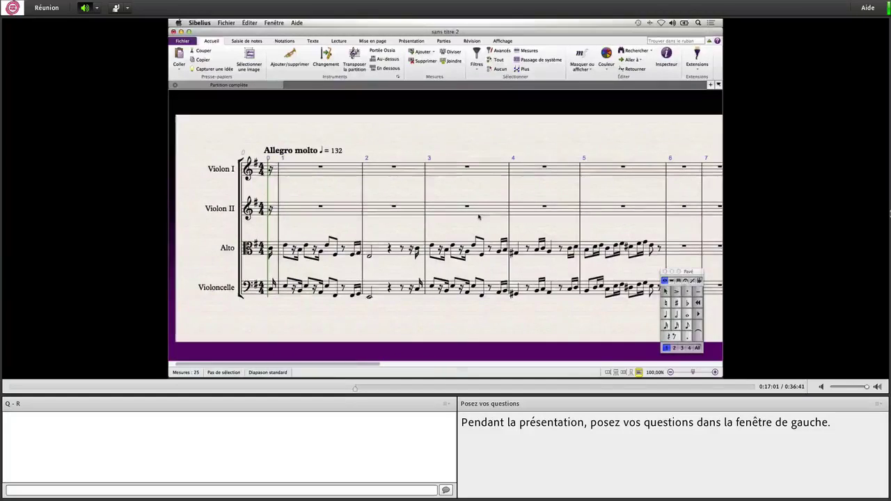
{"action": "left_click", "coordinate": [381, 210]}
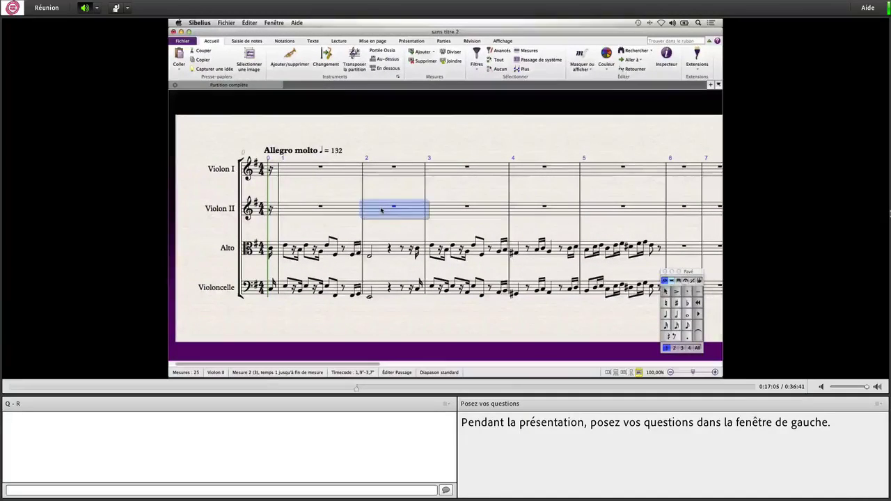
{"action": "key", "text": "n"}
{"action": "key", "text": "3"}
{"action": "key", "text": "0"}
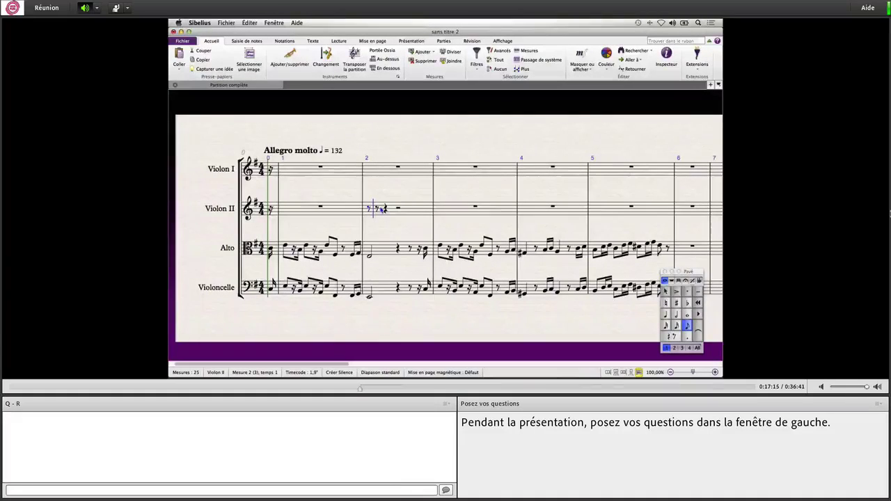
{"action": "key", "text": "2"}
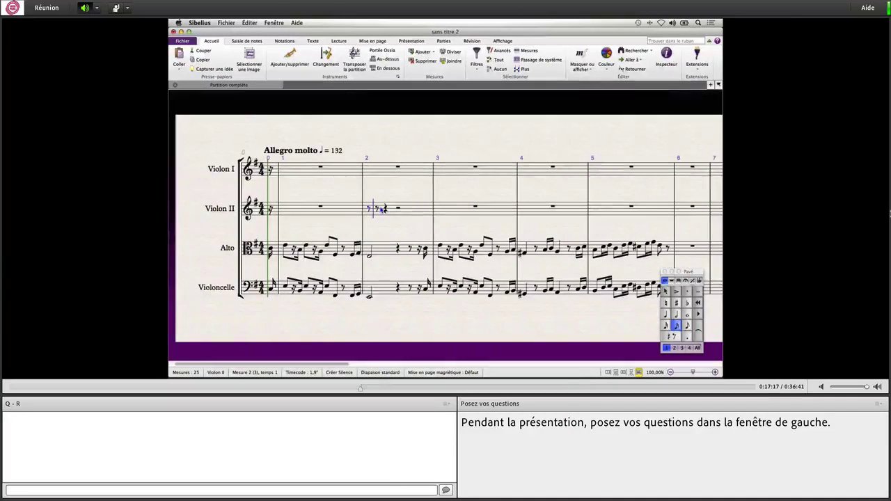
{"action": "left_click", "coordinate": [378, 211]}
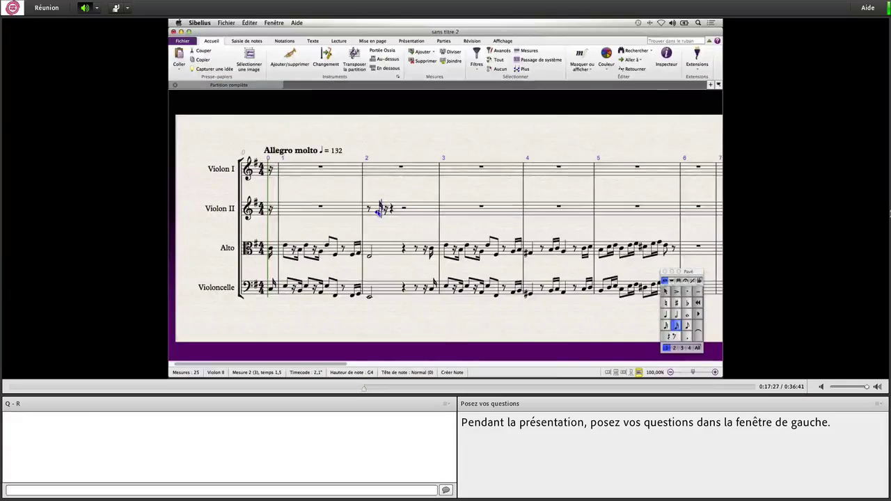
Step: Repeat the G4 as the last sixteenth of beat 1 in Violin II's bar 2 and lower the repeated note to B3
{"action": "key", "text": "r"}
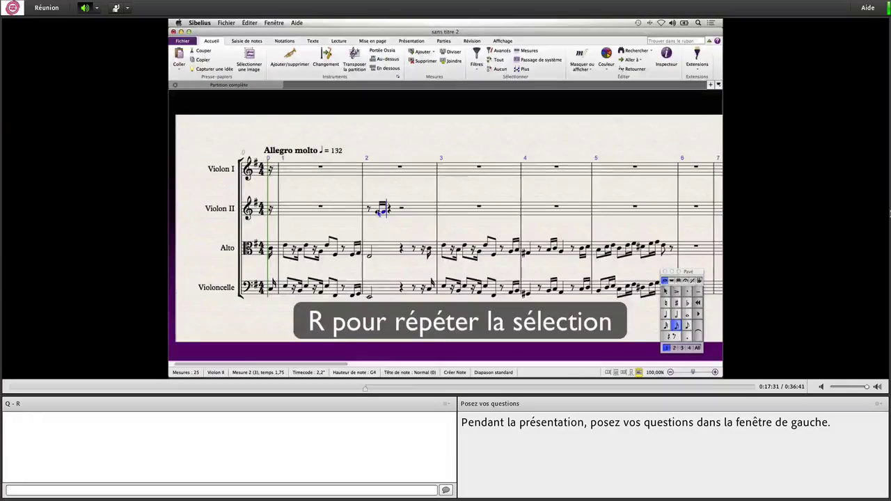
{"action": "key", "text": "Down"}
{"action": "key", "text": "Down"}
{"action": "key", "text": "Down"}
{"action": "key", "text": "Down"}
{"action": "key", "text": "Down"}
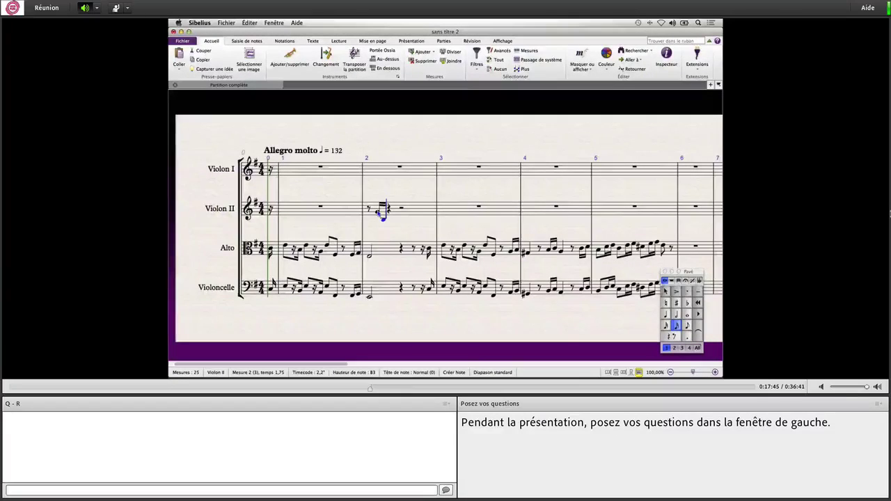
Step: Fill beat 2 of Violin II's bar 2 with the sixteenth notes B3, G4, G4 and C4
{"action": "key", "text": "r"}
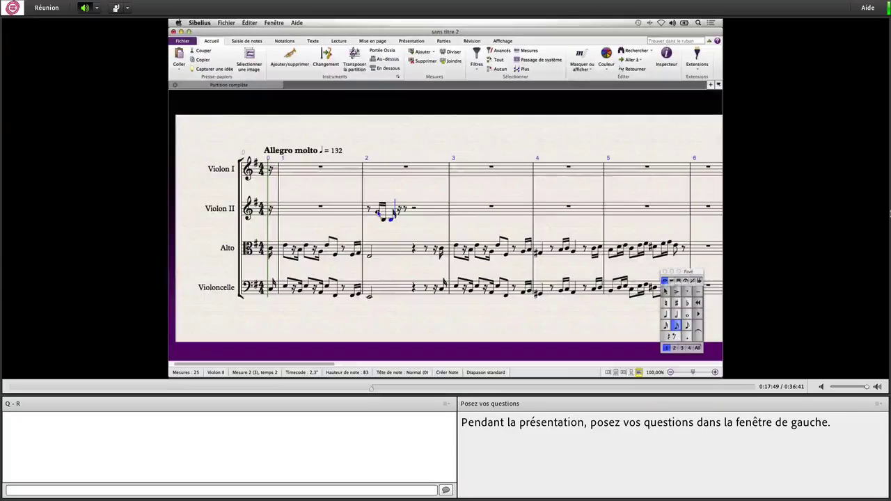
{"action": "key", "text": "g"}
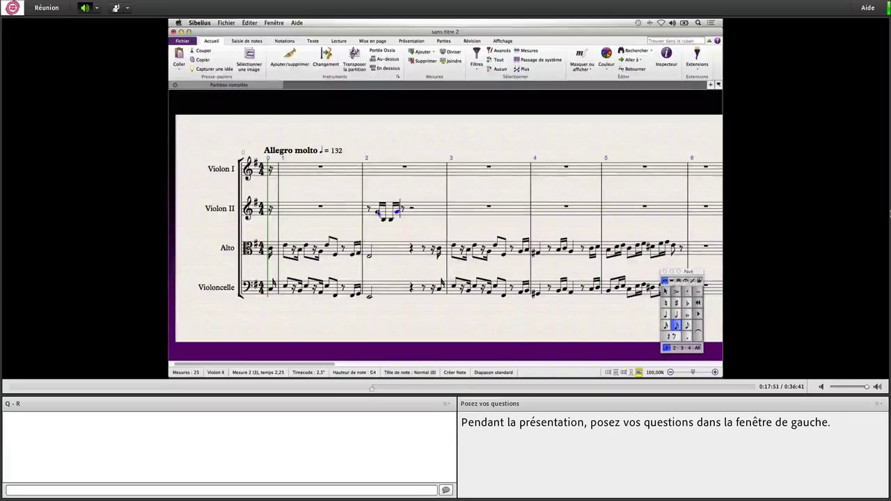
{"action": "key", "text": "g"}
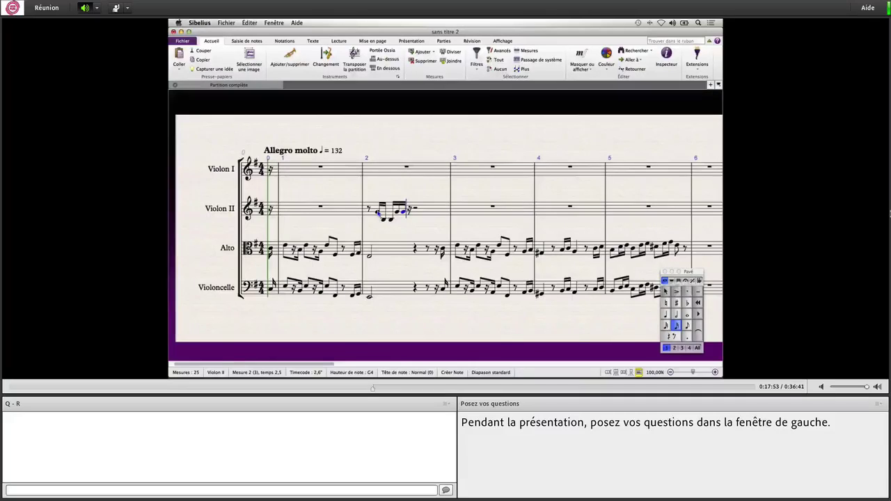
{"action": "key", "text": "e"}
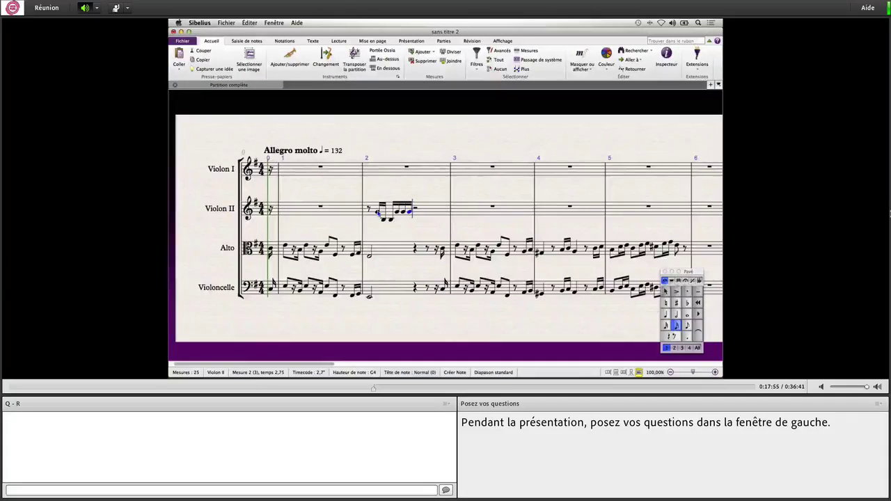
{"action": "key", "text": "Down"}
{"action": "key", "text": "Down"}
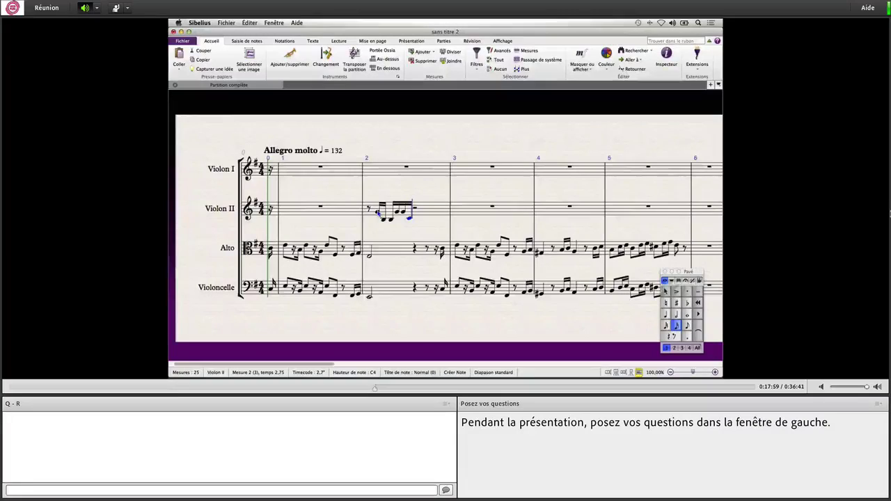
Step: Fill beat 3 of Violin II's bar 2 with the sixteenth notes E4, C5, C5 and E4
{"action": "key", "text": "e"}
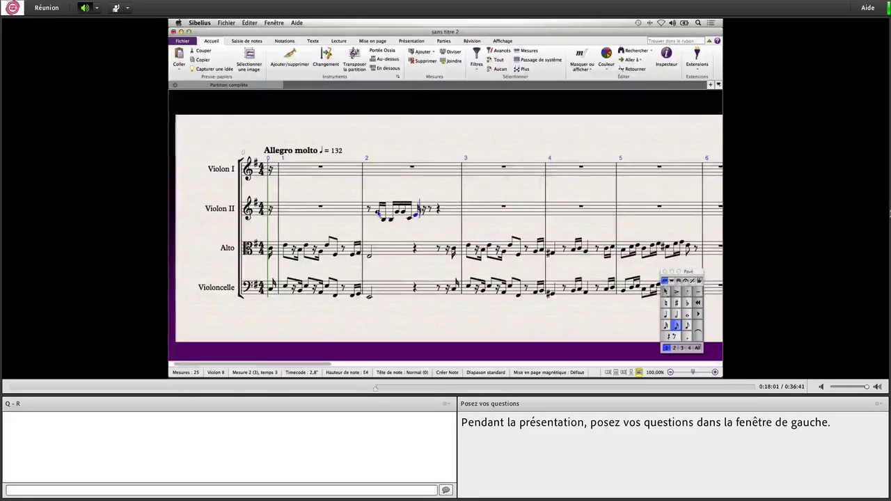
{"action": "key", "text": "c"}
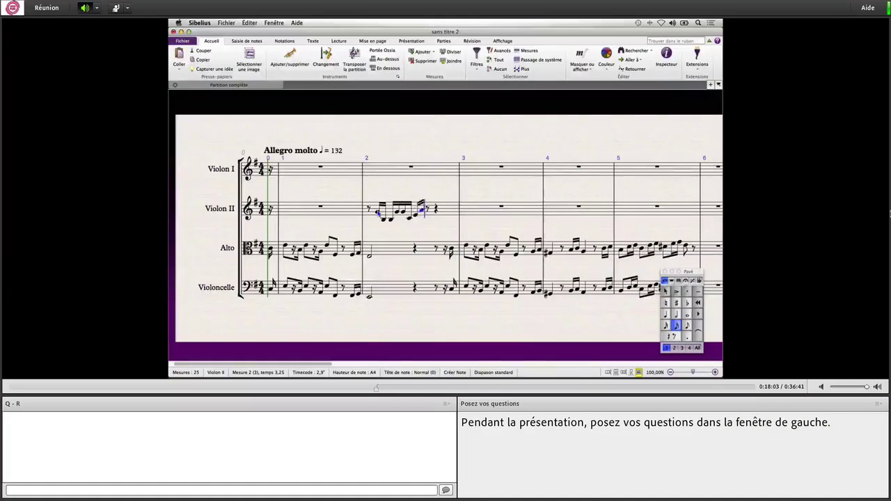
{"action": "key", "text": "c"}
{"action": "key", "text": "c"}
{"action": "key", "text": "Down"}
{"action": "key", "text": "Down"}
{"action": "key", "text": "Down"}
{"action": "key", "text": "Down"}
{"action": "key", "text": "Down"}
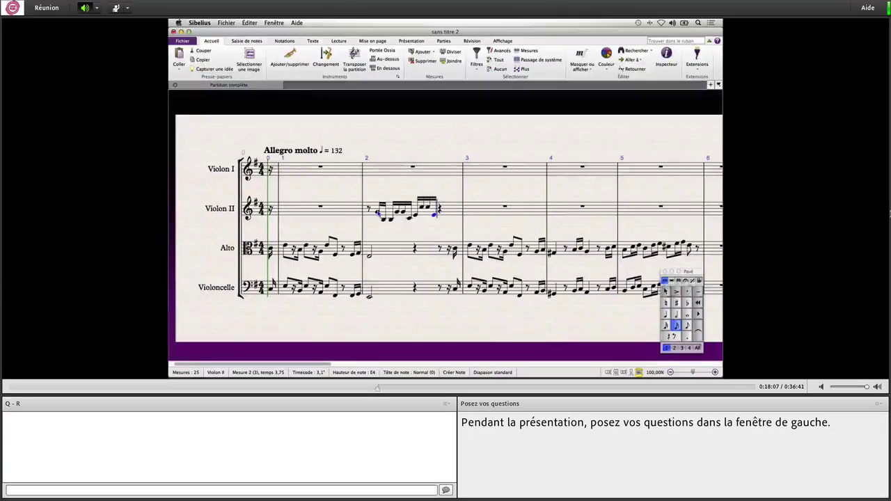
Step: Complete beat 4 of Violin II's bar 2 with sixteenth notes B3 and G4 and an eighth-note G4
{"action": "key", "text": "b"}
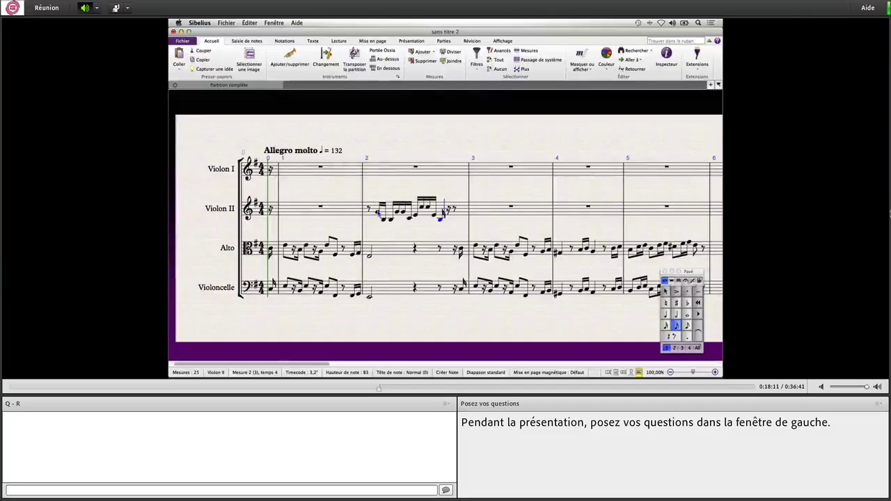
{"action": "key", "text": "d"}
{"action": "key", "text": "Up"}
{"action": "key", "text": "Up"}
{"action": "key", "text": "Up"}
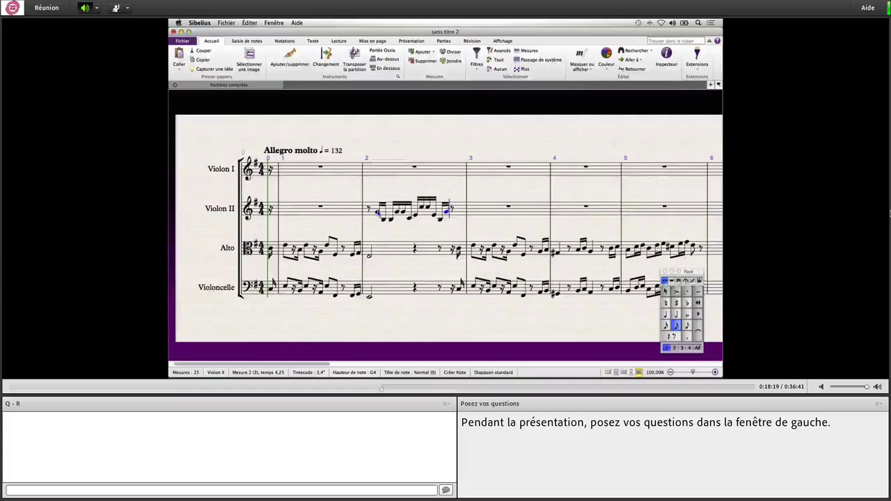
{"action": "key", "text": "3"}
{"action": "key", "text": "g"}
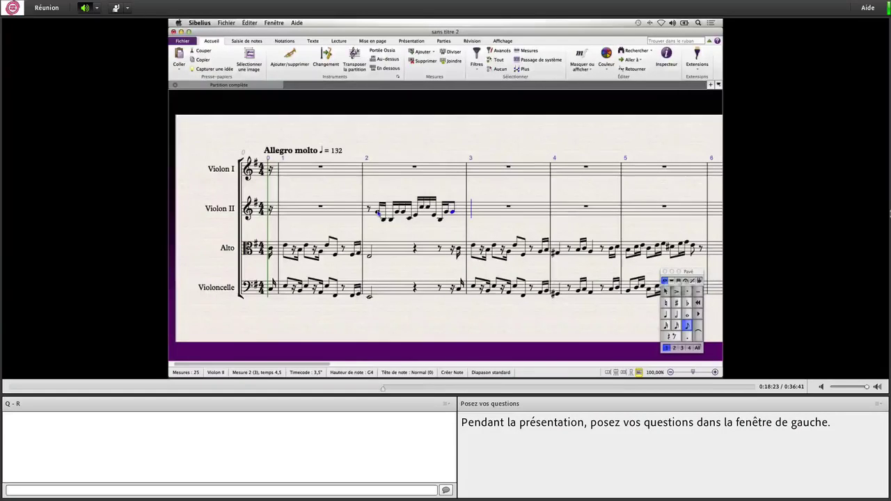
{"action": "key", "text": "Escape"}
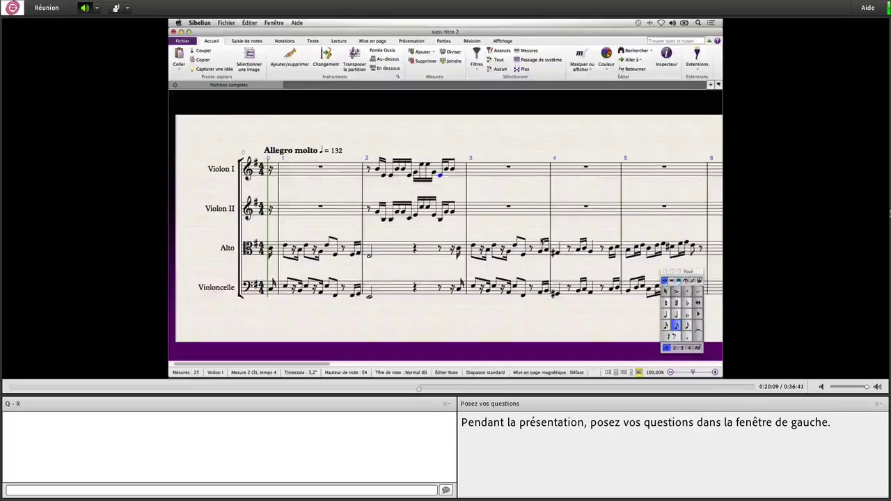
Step: Fill beat 1 of Violin II's bar 4 with an eighth rest and the sixteenth notes B3 and D♯4
{"action": "scroll", "coordinate": [542, 242], "scroll_direction": "right", "scroll_amount": 1}
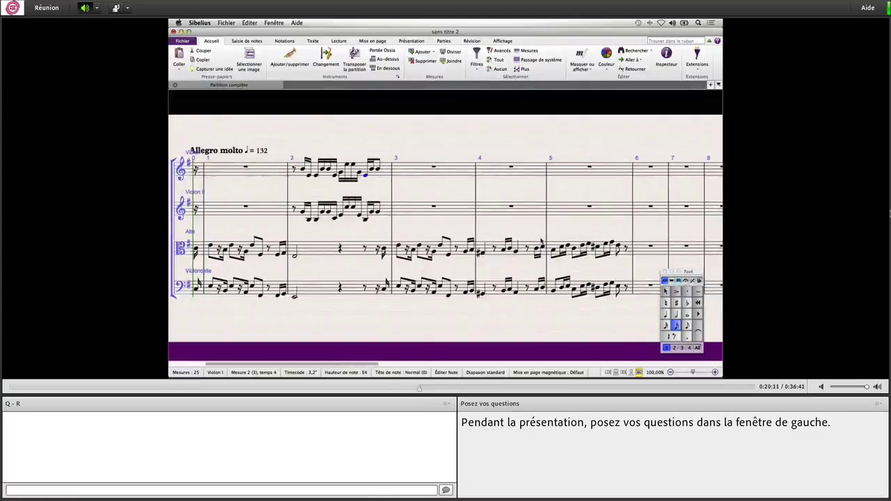
{"action": "left_click", "coordinate": [492, 211]}
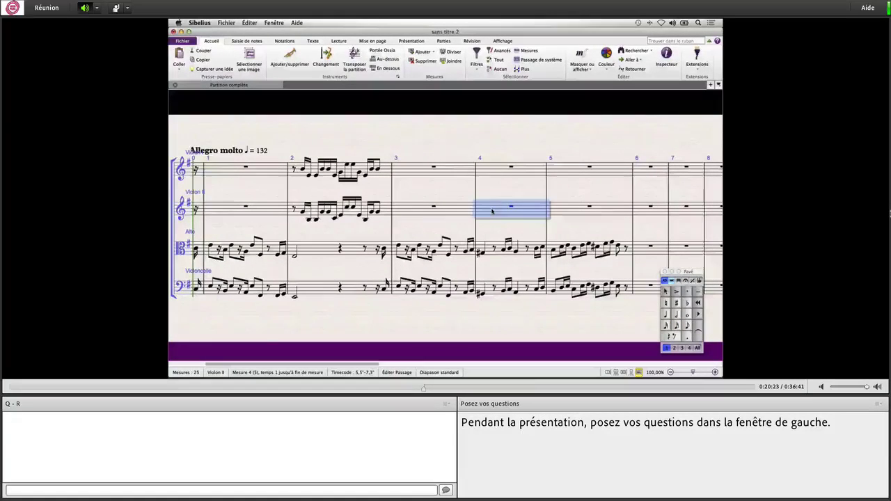
{"action": "key", "text": "n"}
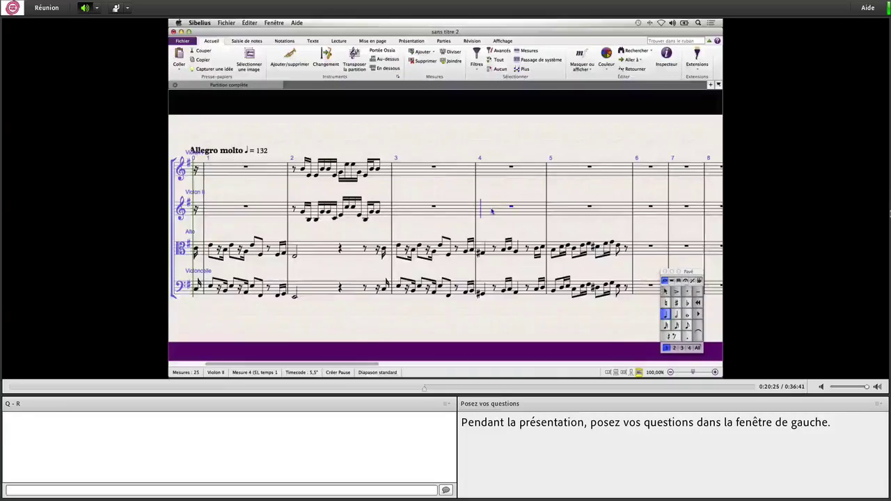
{"action": "key", "text": "3"}
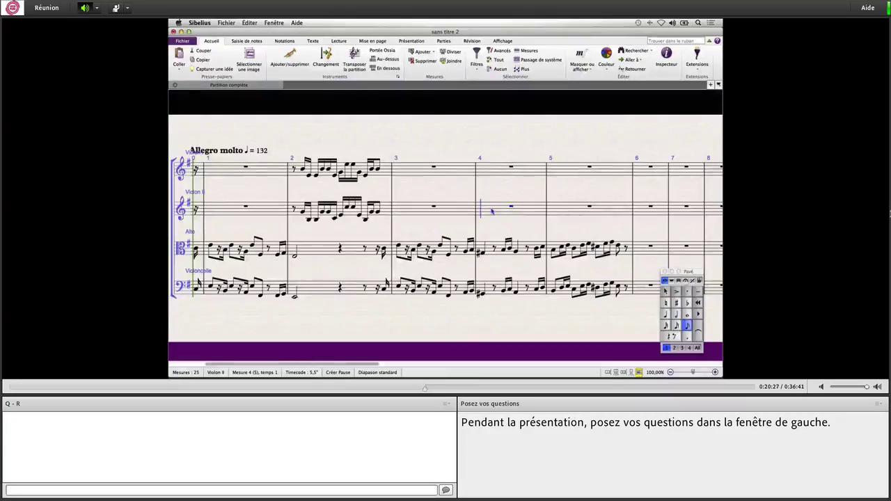
{"action": "key", "text": "0"}
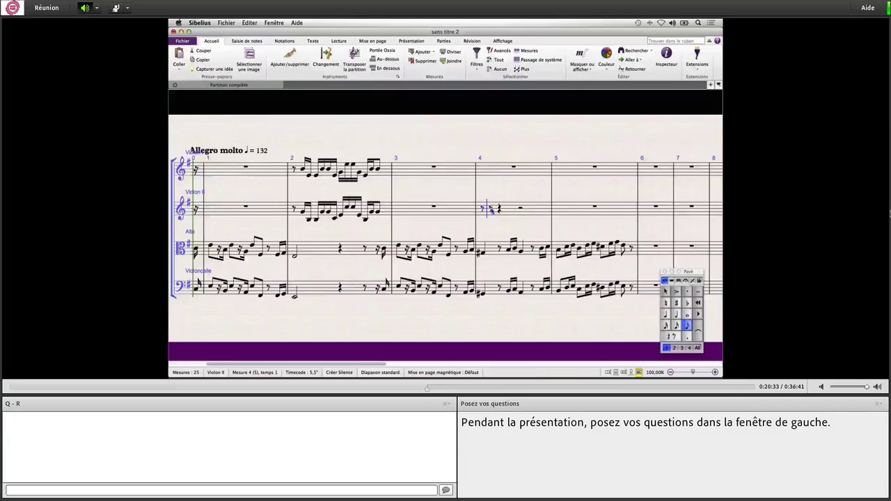
{"action": "key", "text": "2"}
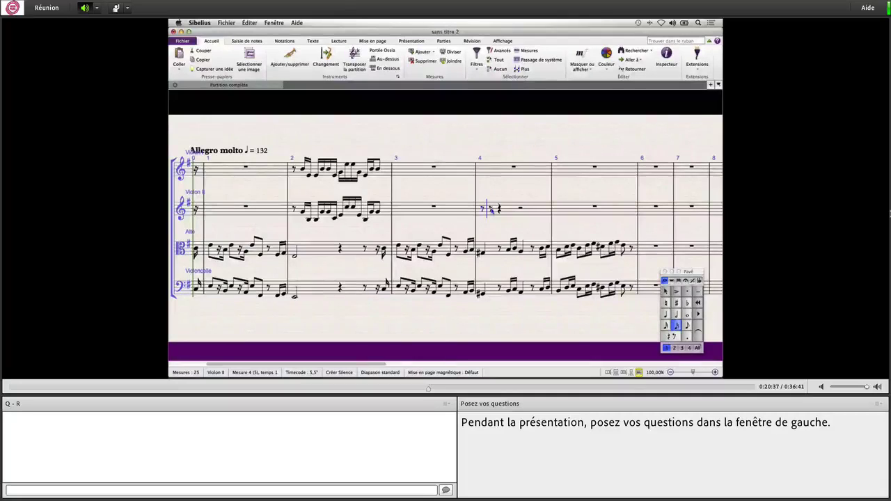
{"action": "left_click", "coordinate": [491, 210]}
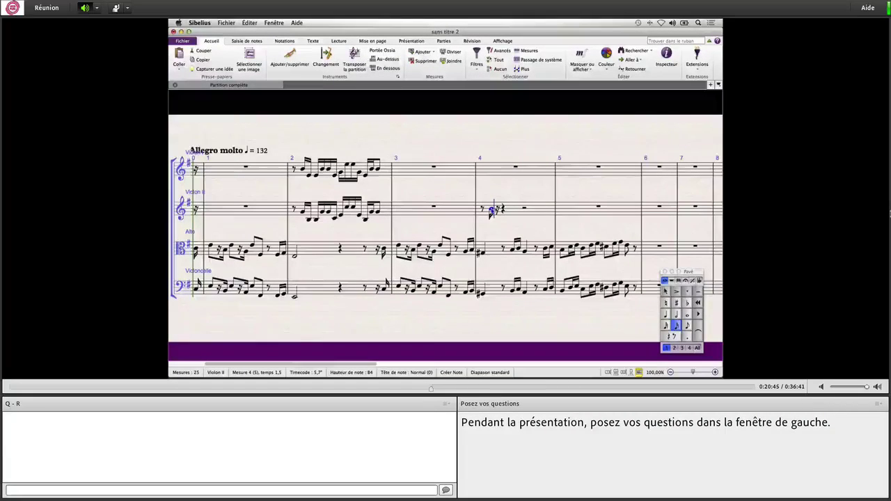
{"action": "key", "text": "Down"}
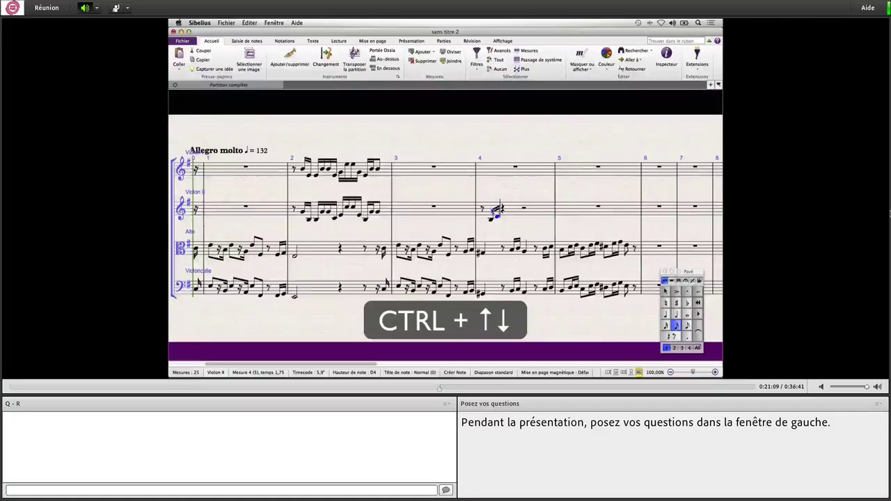
{"action": "key", "text": "2"}
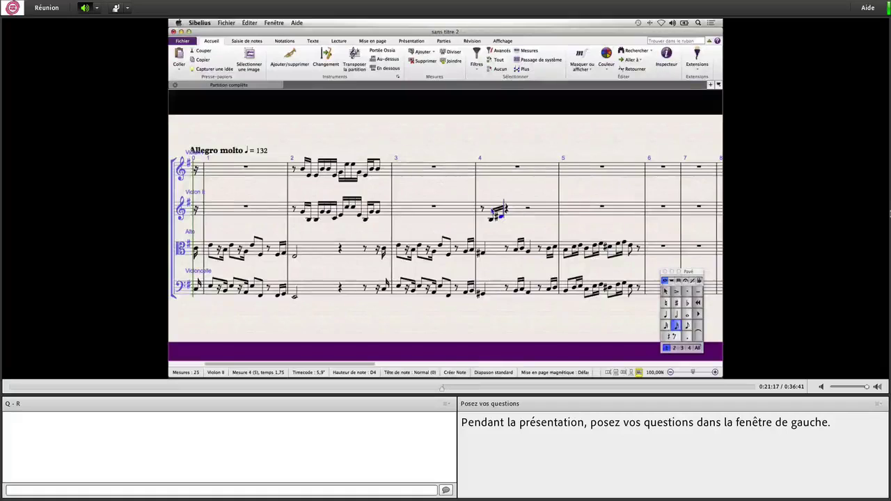
{"action": "key", "text": "Up"}
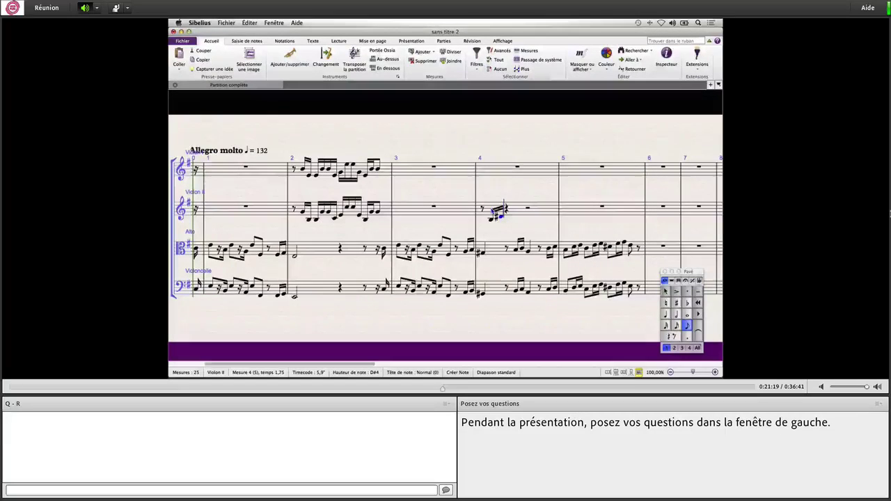
Step: Fill beats 2 and 3 of Violin II's bar 4 with an eighth-note E4, two eighth rests, and sixteenth notes C4 and E4
{"action": "key", "text": "e"}
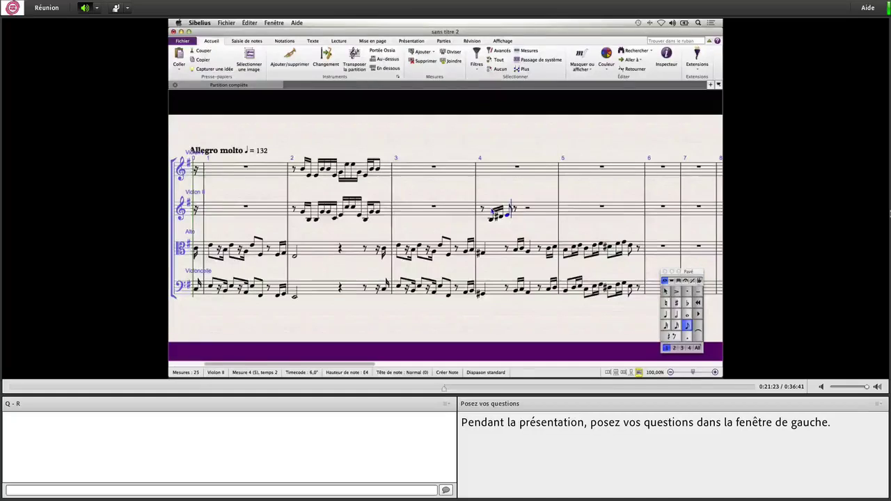
{"action": "key", "text": "0"}
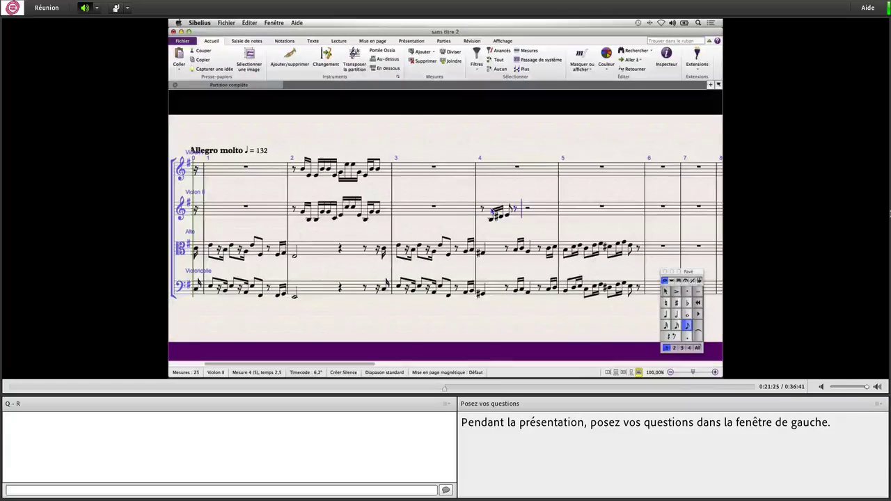
{"action": "key", "text": "0"}
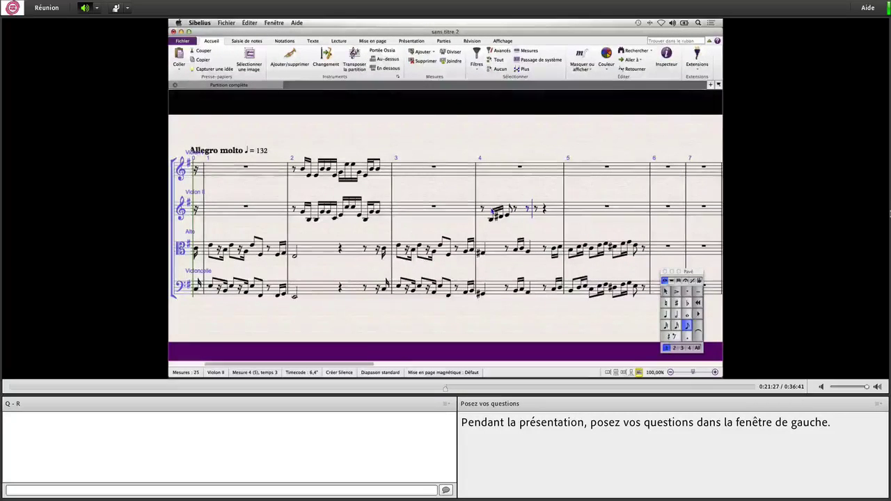
{"action": "key", "text": "2"}
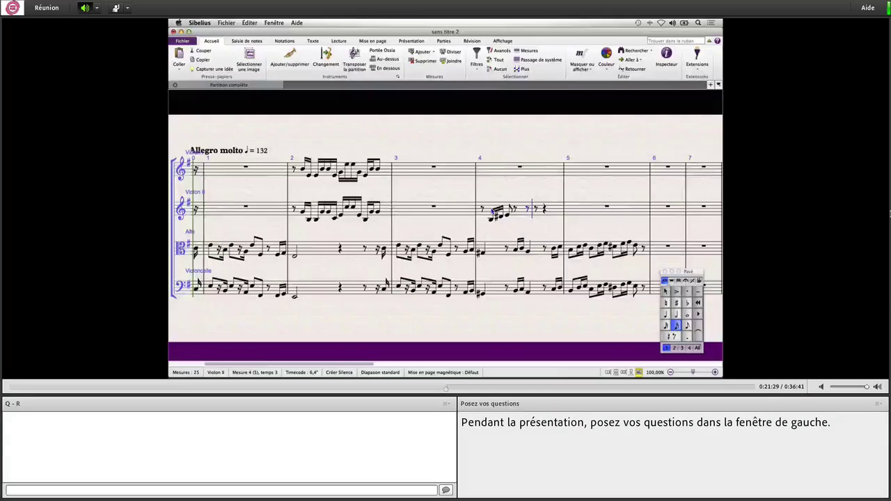
{"action": "key", "text": "c"}
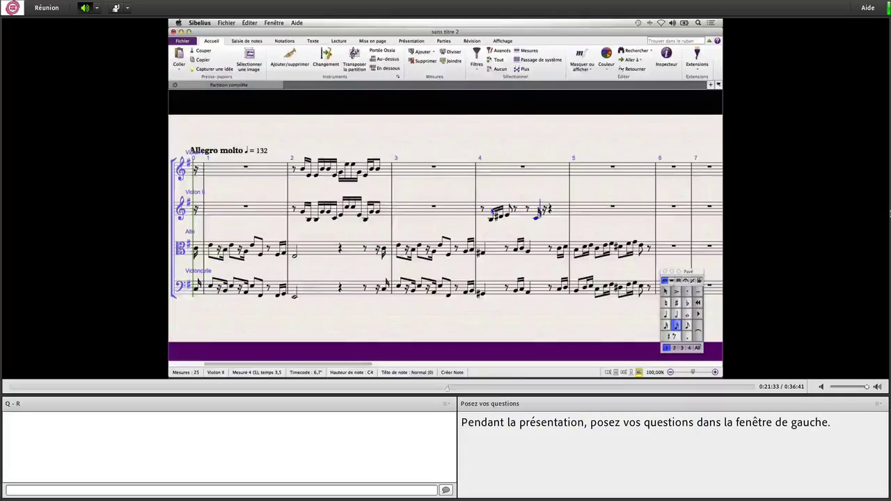
{"action": "key", "text": "e"}
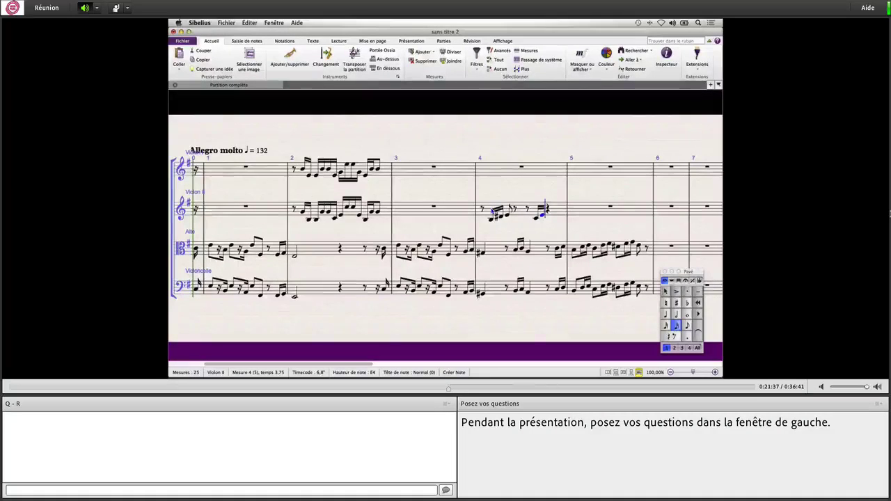
Step: Enter an eighth-note F natural above middle C on beat 4 of Violin II's bar 4 and finish note input
{"action": "key", "text": "4"}
{"action": "key", "text": "f"}
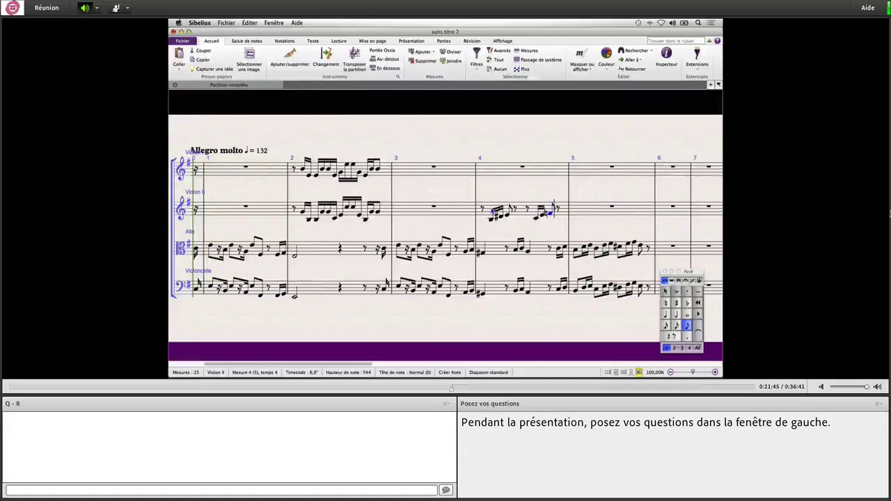
{"action": "key", "text": "Down"}
{"action": "key", "text": "Escape"}
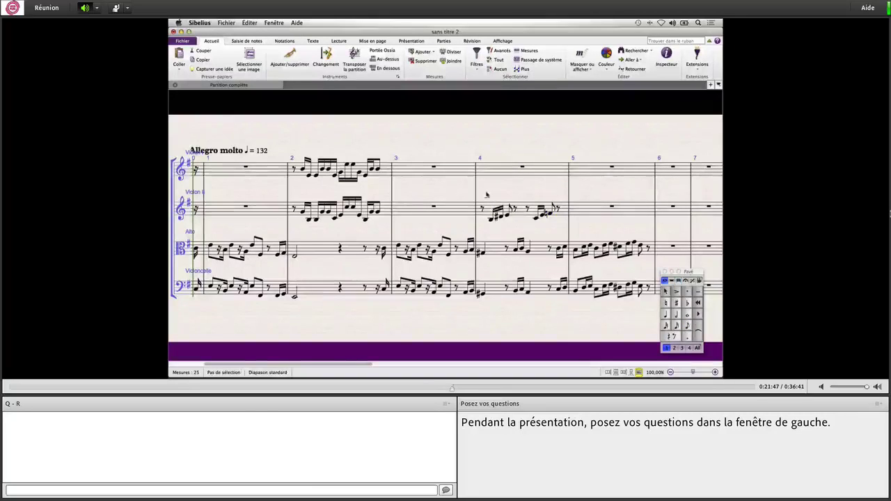
Step: Copy Violin II's bar 4 into Violin I's bar 4 and raise the copied passage by a fourth
{"action": "left_click", "coordinate": [521, 213]}
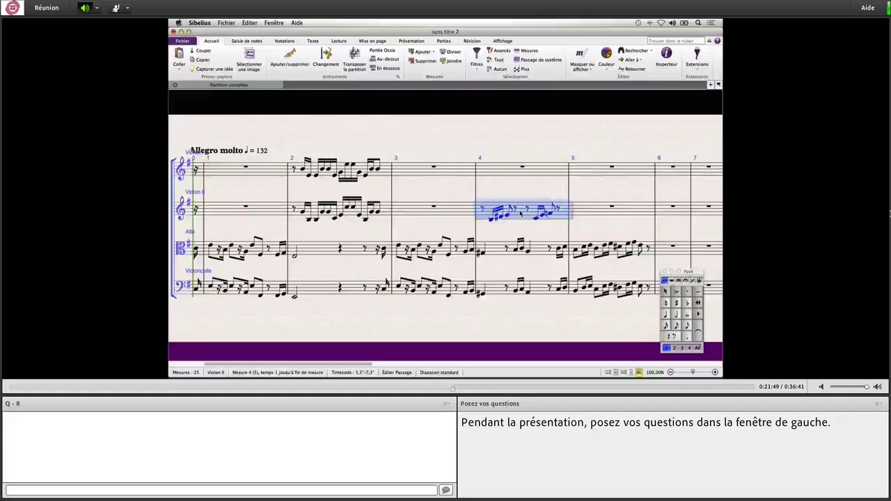
{"action": "left_click", "coordinate": [491, 171], "text": "alt"}
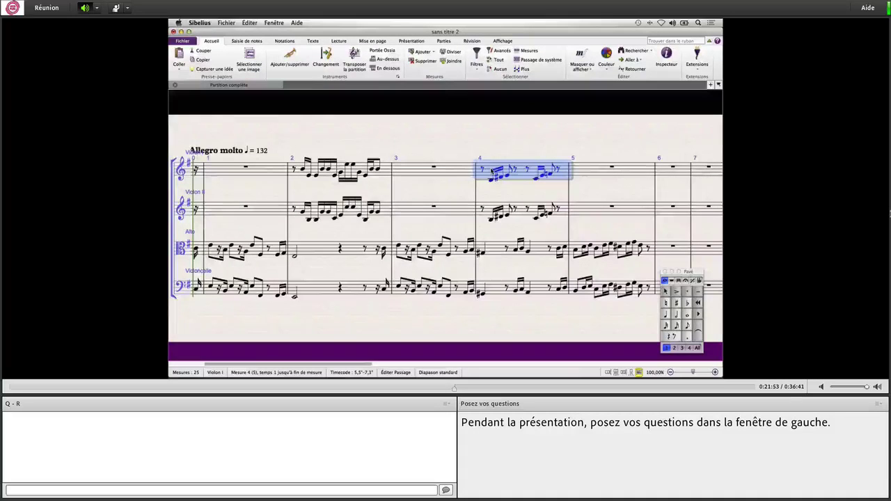
{"action": "key", "text": "Up"}
{"action": "key", "text": "Up"}
{"action": "key", "text": "Up"}
{"action": "key", "text": "Up"}
{"action": "key", "text": "Up"}
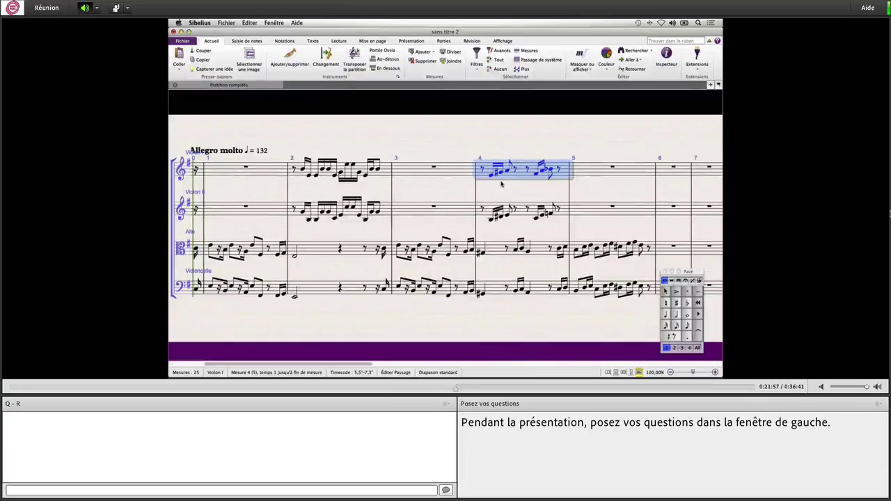
{"action": "key", "text": "Escape"}
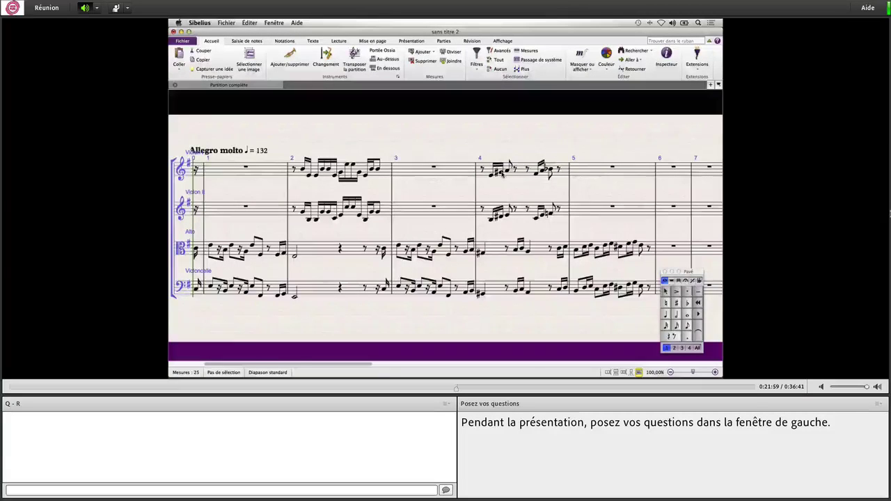
Step: In Violin I's bar 4, lower the G♯4 in beat 1 by a step and raise the eighth note on beat 2
{"action": "left_click", "coordinate": [502, 174]}
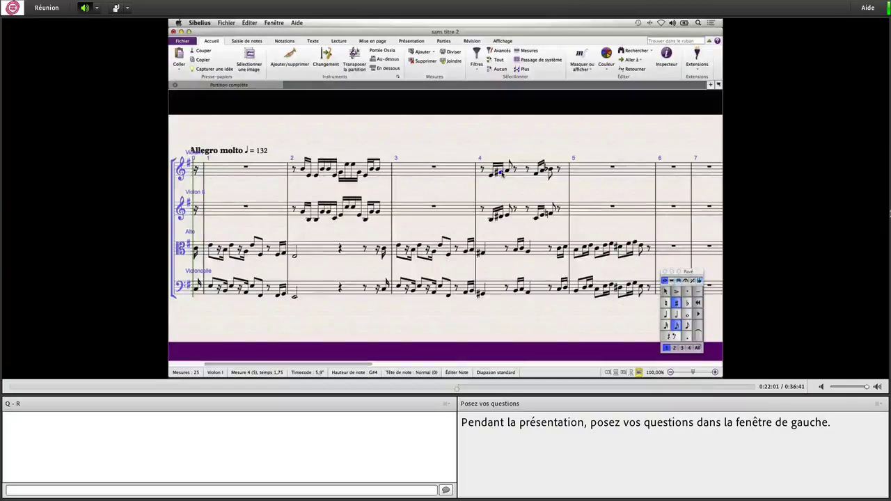
{"action": "key", "text": "Down"}
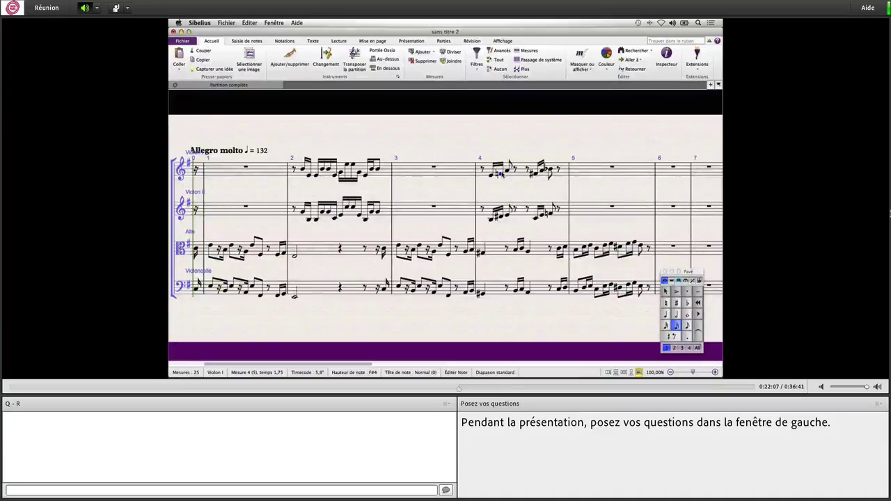
{"action": "key", "text": "Right"}
{"action": "key", "text": "Right"}
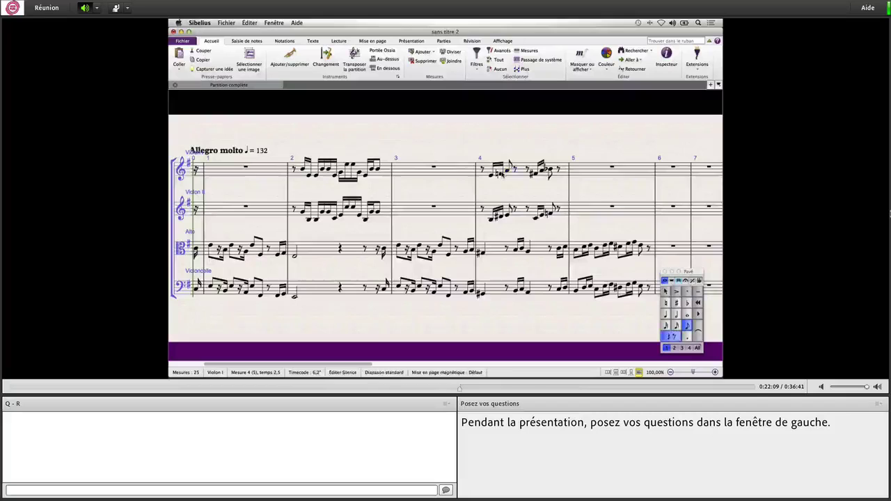
{"action": "key", "text": "Left"}
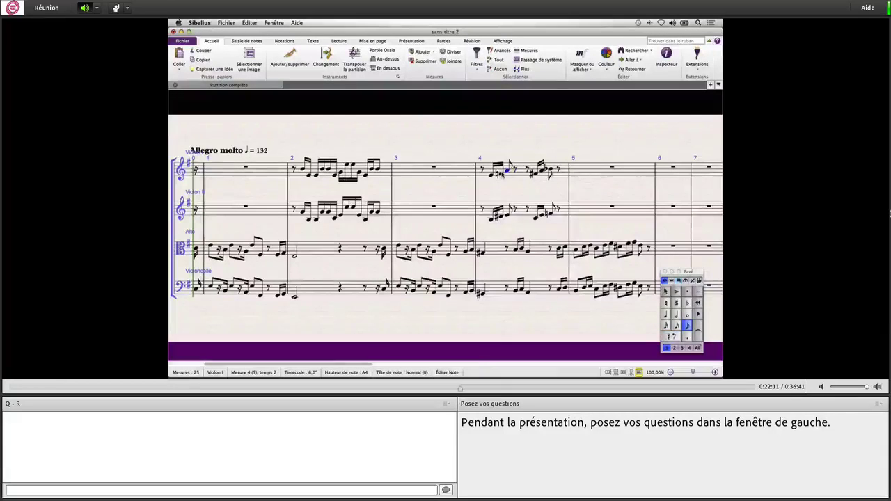
{"action": "key", "text": "Right"}
{"action": "key", "text": "Right"}
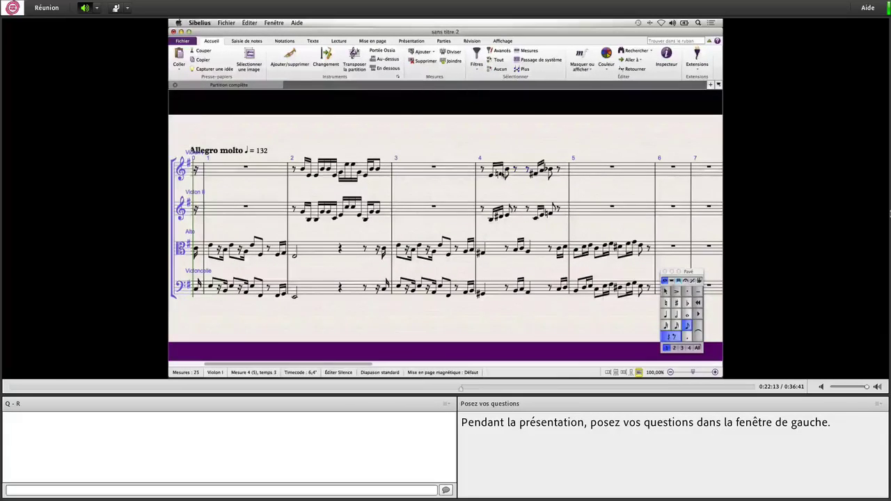
Step: Correct the pitches of beat 3's two sixteenth notes in Violin I's bar 4 and set the beat 4 eighth note to C5
{"action": "key", "text": "Right"}
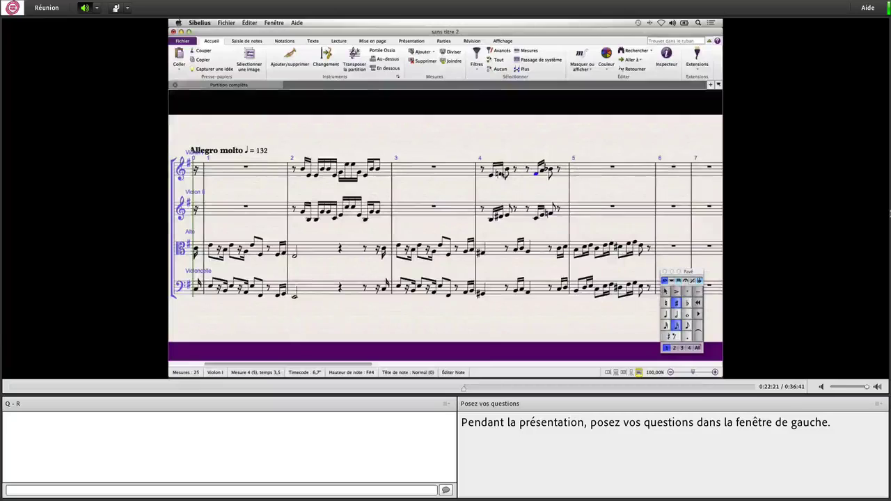
{"action": "key", "text": "Right"}
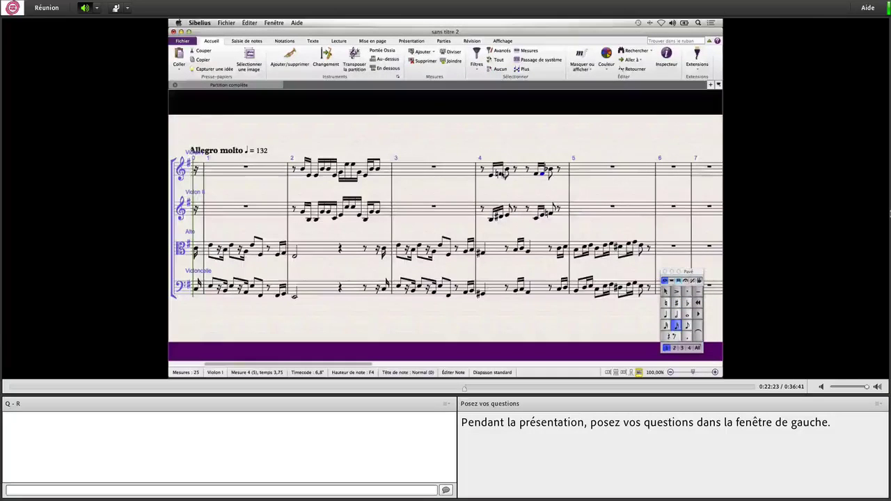
{"action": "key", "text": "b"}
{"action": "key", "text": "KP_9"}
{"action": "key", "text": "Up"}
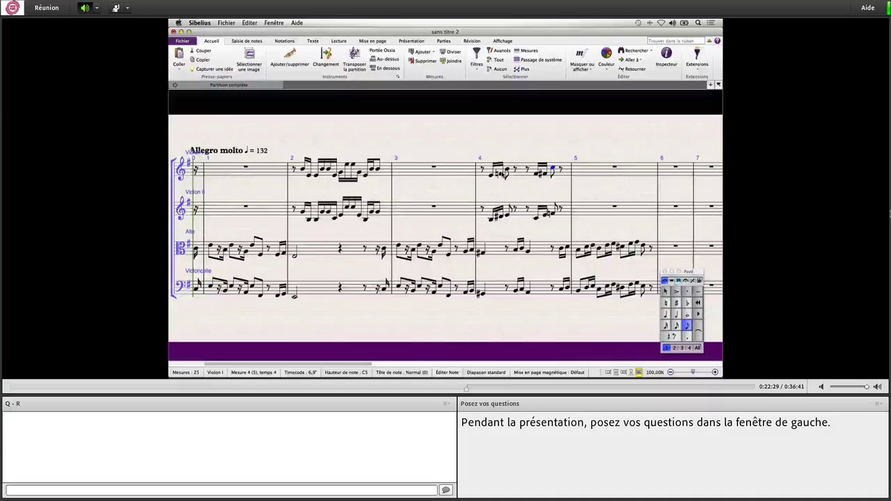
Step: Fill the second half of Violin I's bar 5 with a quarter rest, an eighth rest and two sixteenth notes ending on A4
{"action": "left_click", "coordinate": [597, 173]}
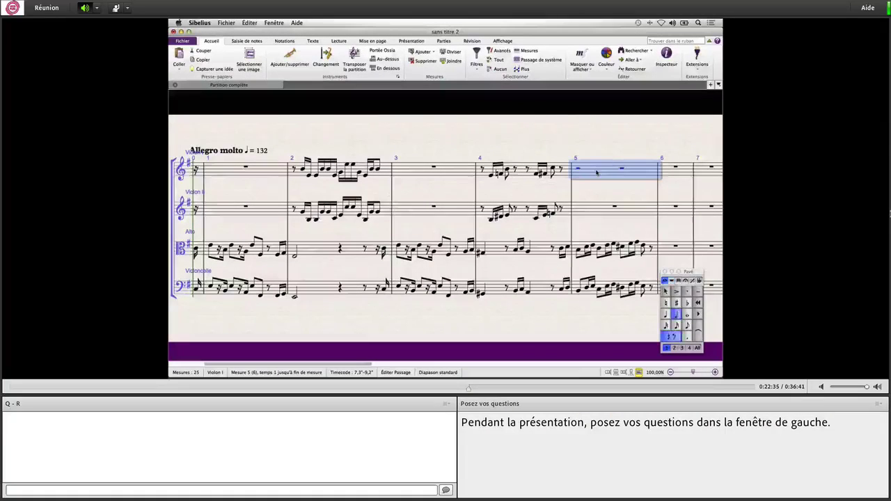
{"action": "key", "text": "n"}
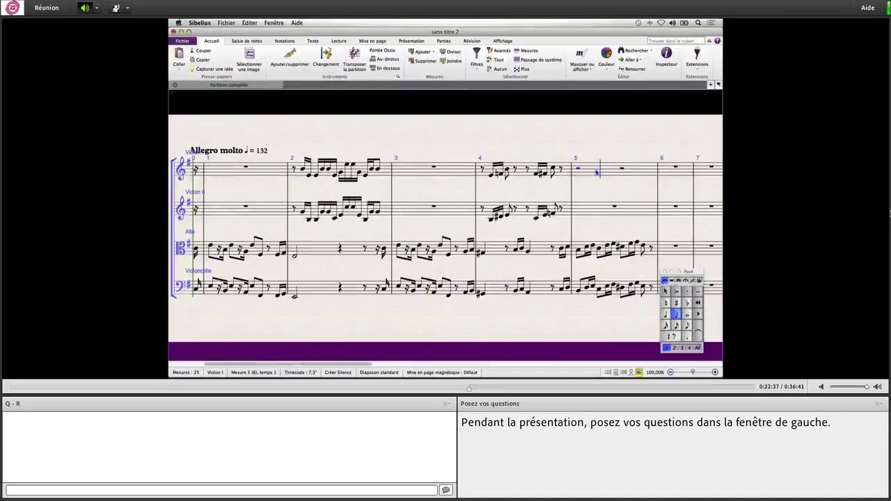
{"action": "key", "text": "4"}
{"action": "key", "text": "0"}
{"action": "key", "text": "3"}
{"action": "key", "text": "0"}
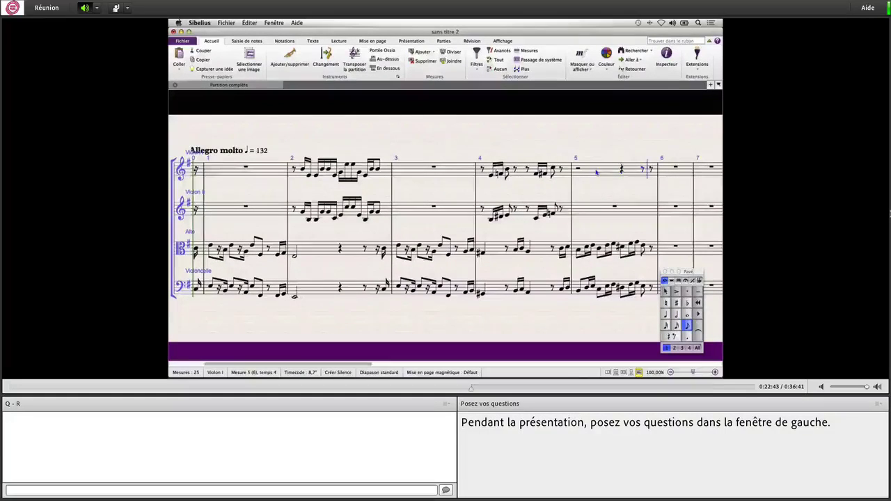
{"action": "key", "text": "2"}
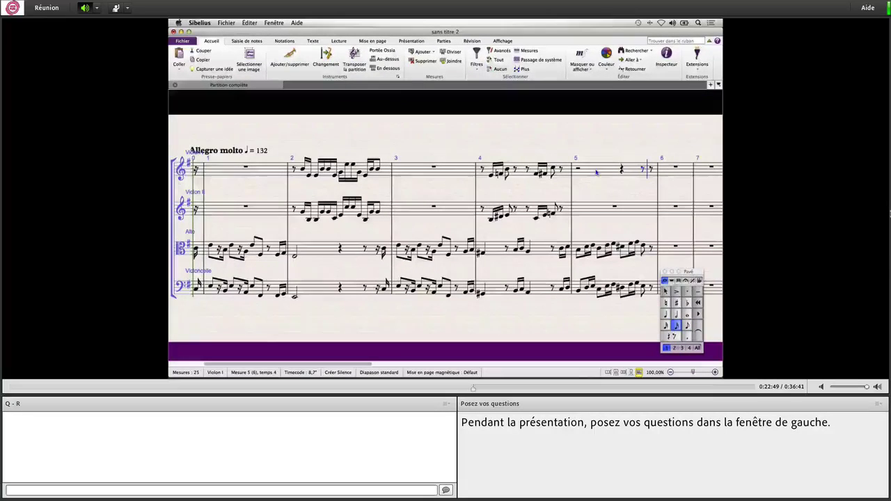
{"action": "key", "text": "a"}
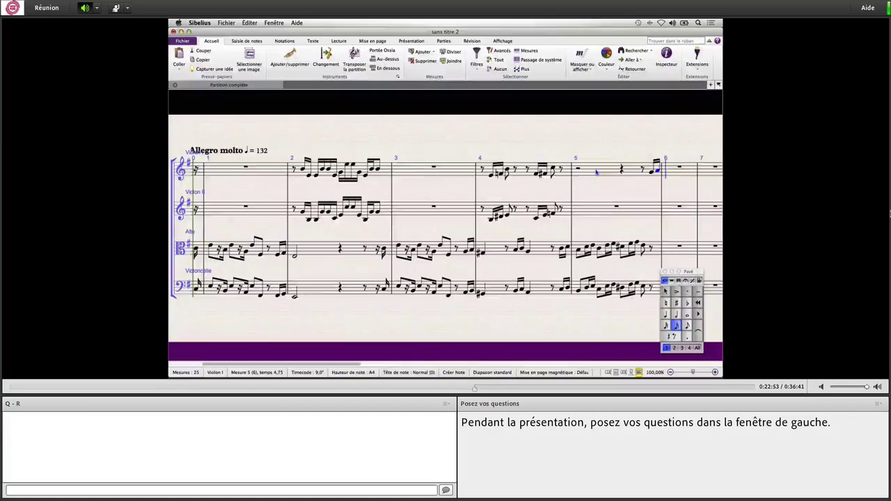
Step: Leave note entry and play back the score from the beginning to check the bars entered so far
{"action": "key", "text": "Escape"}
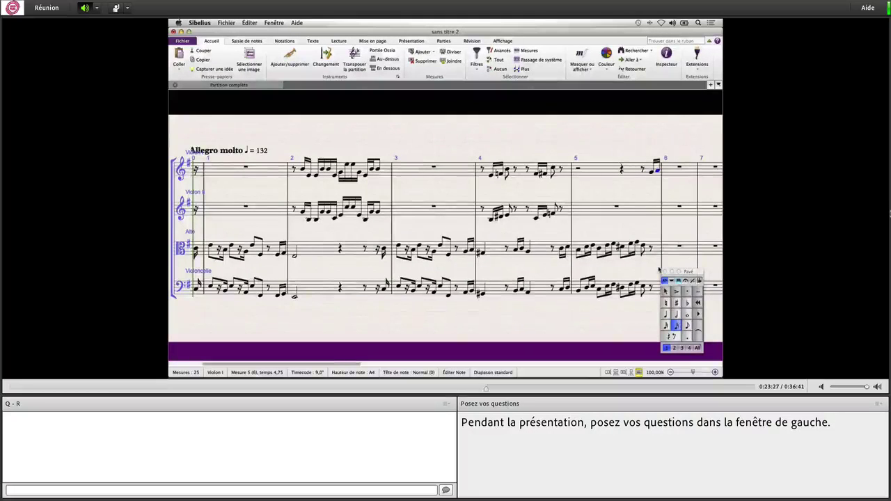
{"action": "scroll", "coordinate": [659, 270], "scroll_direction": "right", "scroll_amount": 2}
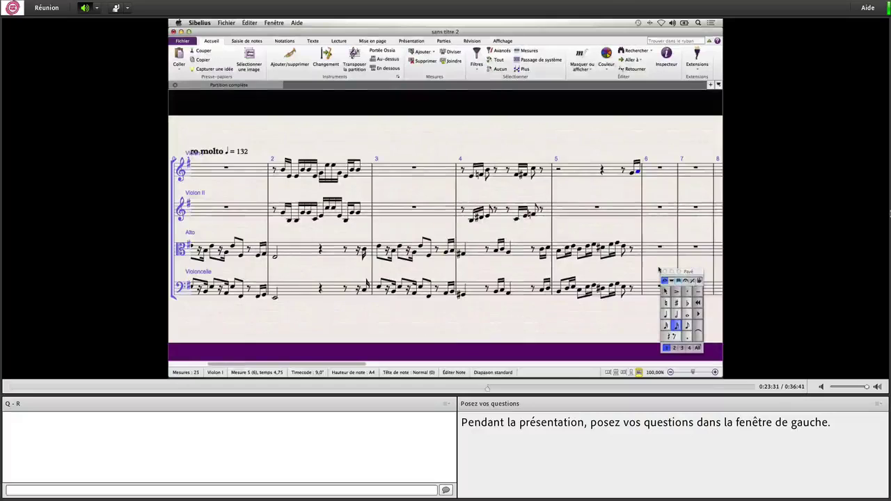
{"action": "key", "text": "space"}
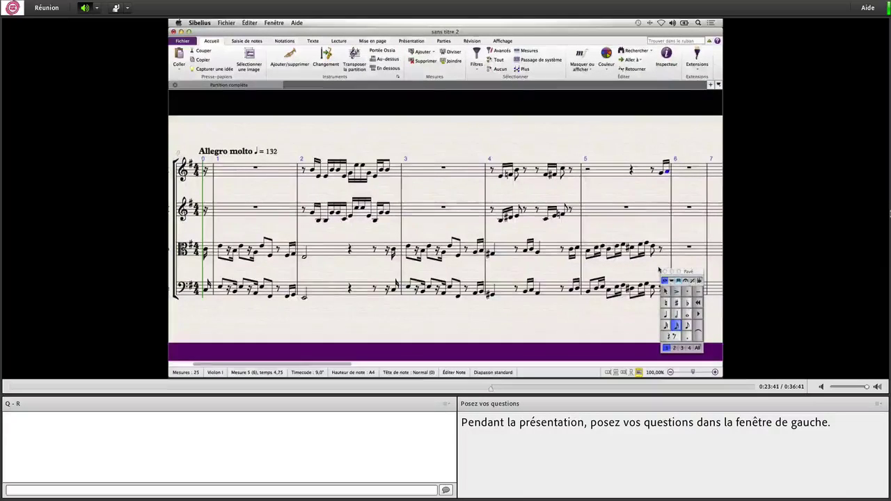
{"action": "scroll", "coordinate": [659, 270], "scroll_direction": "right", "scroll_amount": 3}
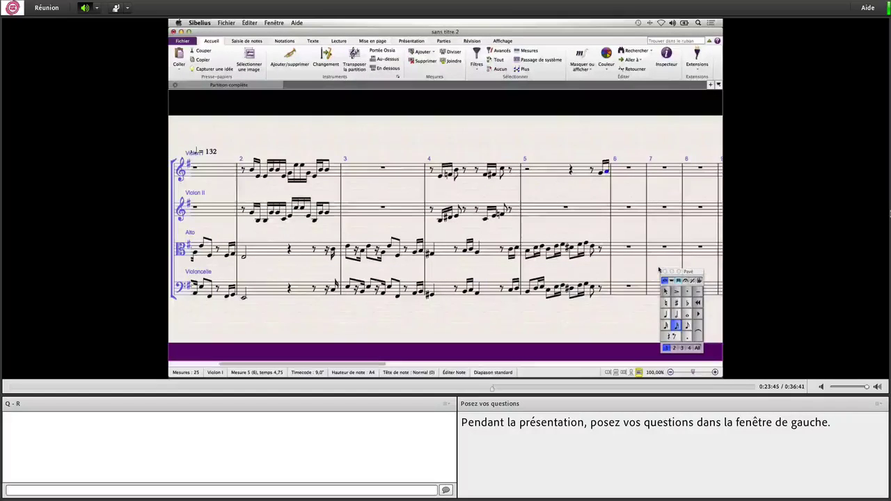
{"action": "scroll", "coordinate": [658, 270], "scroll_direction": "right", "scroll_amount": 3}
{"action": "scroll", "coordinate": [659, 270], "scroll_direction": "right", "scroll_amount": 2}
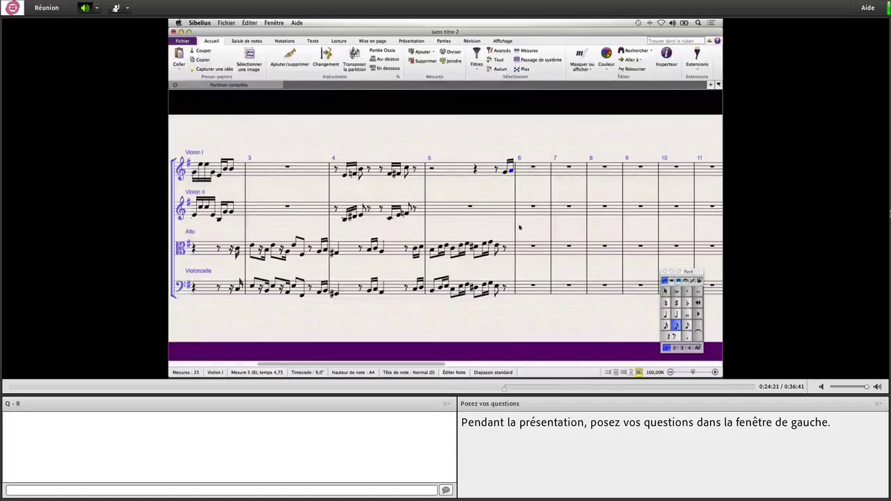
Step: Review the MIDI input device settings in the preferences and close them, clearing the selection of the cello's bar 6
{"action": "left_click", "coordinate": [530, 287]}
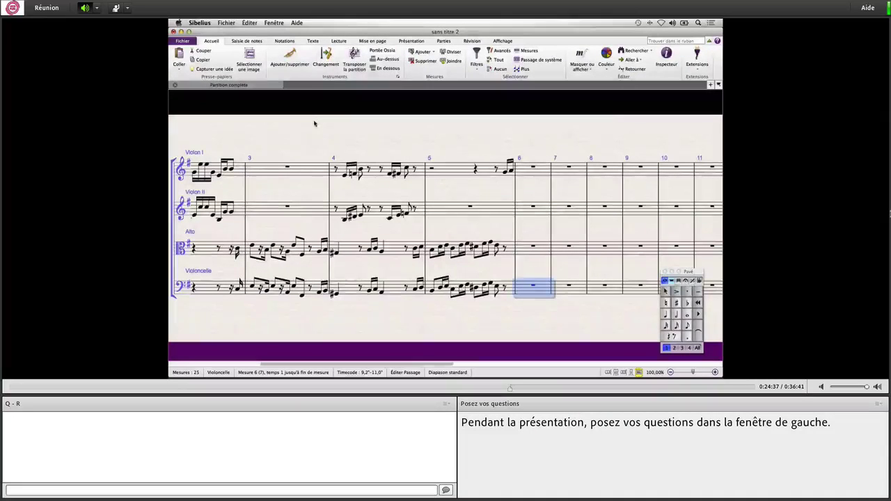
{"action": "key", "text": "super+comma"}
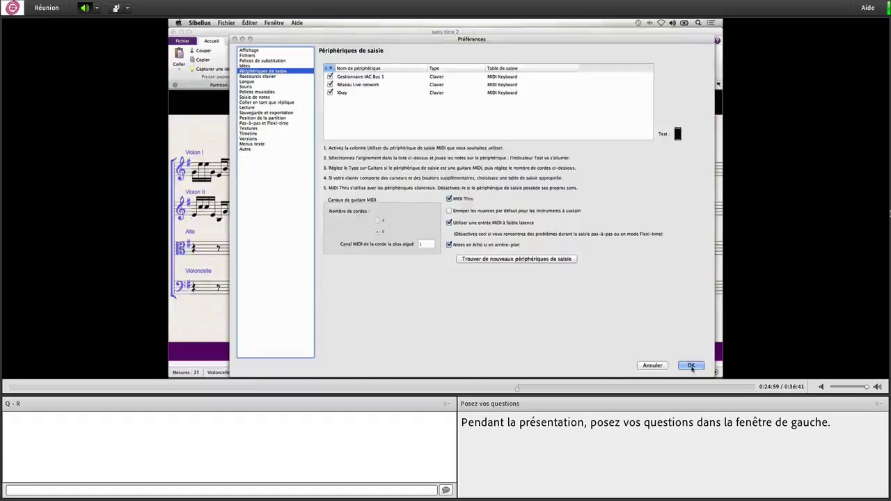
{"action": "left_click", "coordinate": [691, 366]}
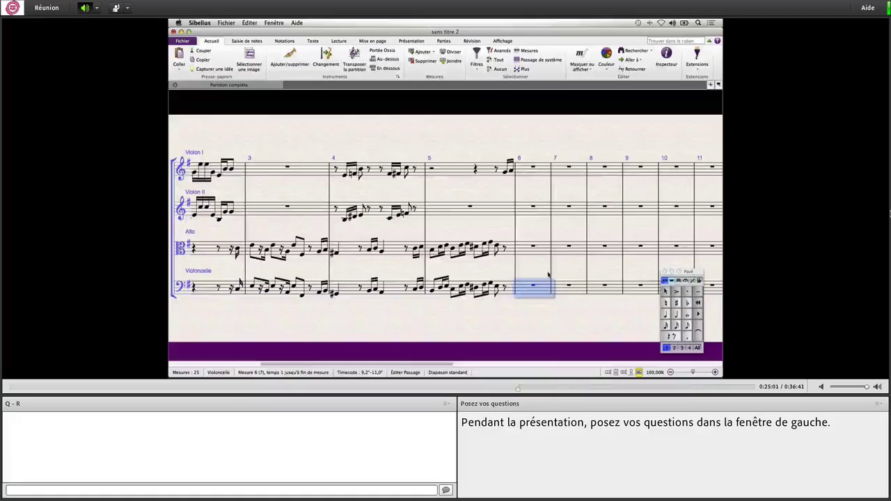
{"action": "key", "text": "Escape"}
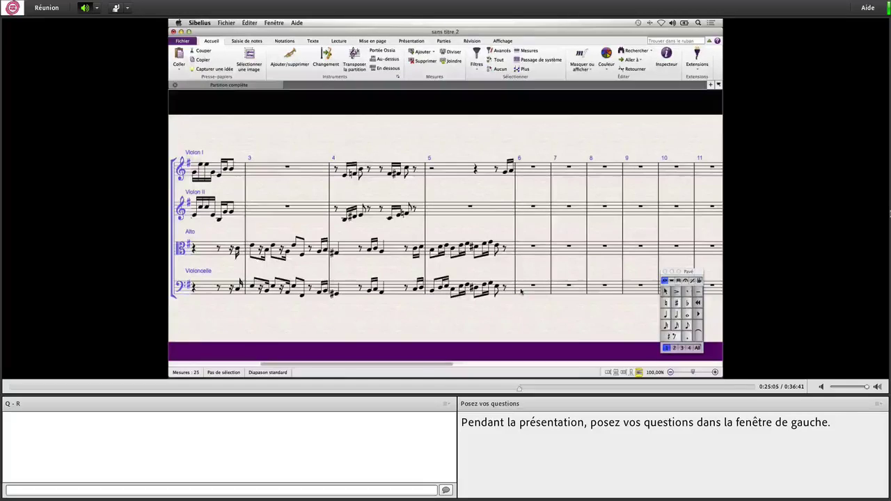
Step: Enter the cello's bar 6: quarter note A2, eighth note C4, eighth rest, quarter note E2, eighth note G3, eighth rest
{"action": "left_click", "coordinate": [521, 292]}
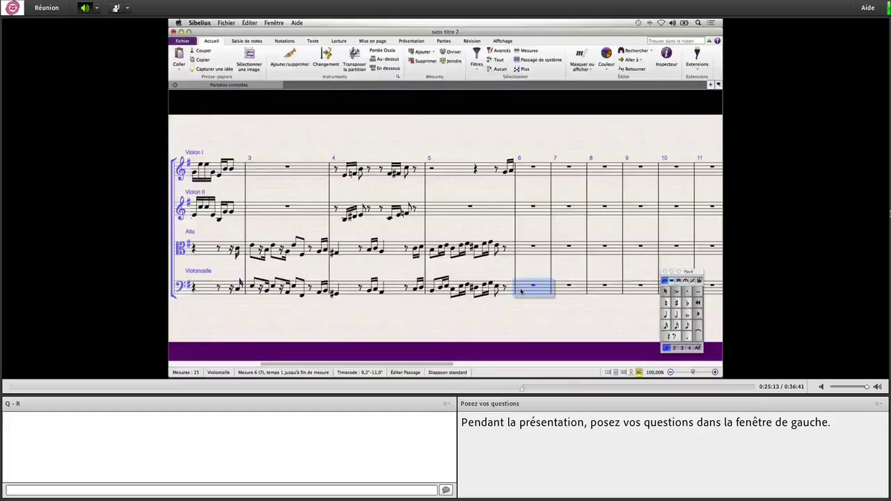
{"action": "key", "text": "4"}
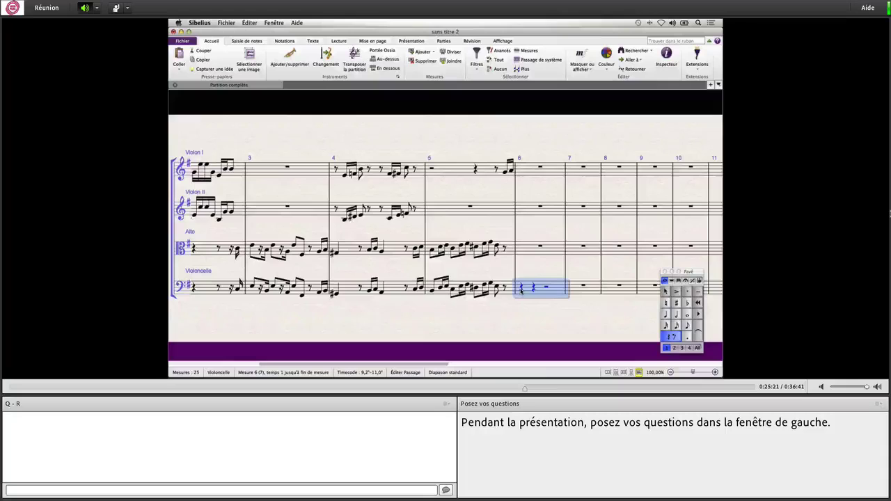
{"action": "key", "text": "n"}
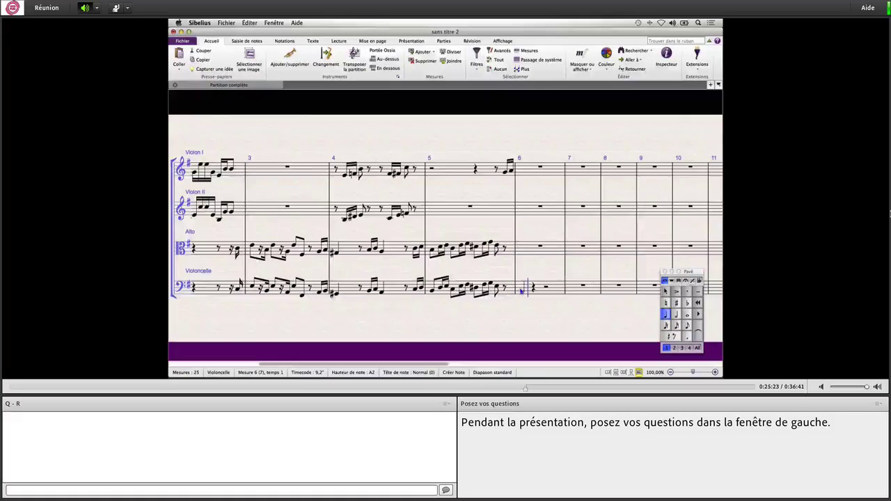
{"action": "key", "text": "3"}
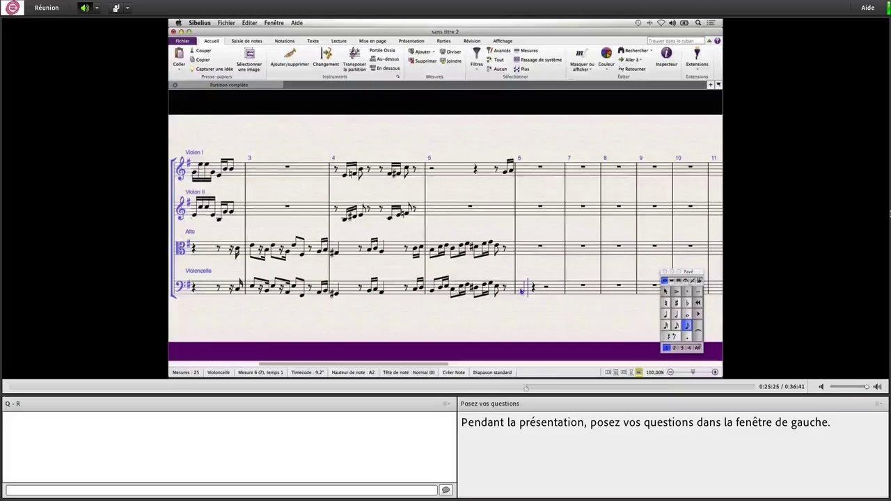
{"action": "key", "text": "c"}
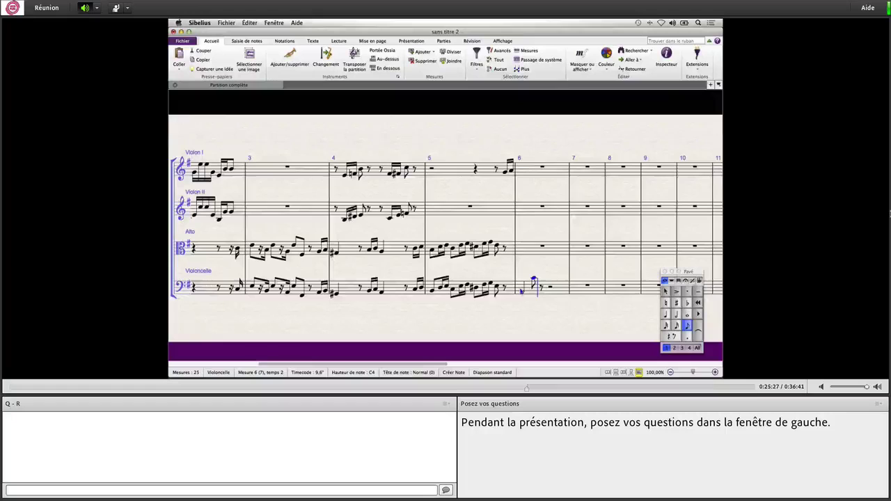
{"action": "key", "text": "0"}
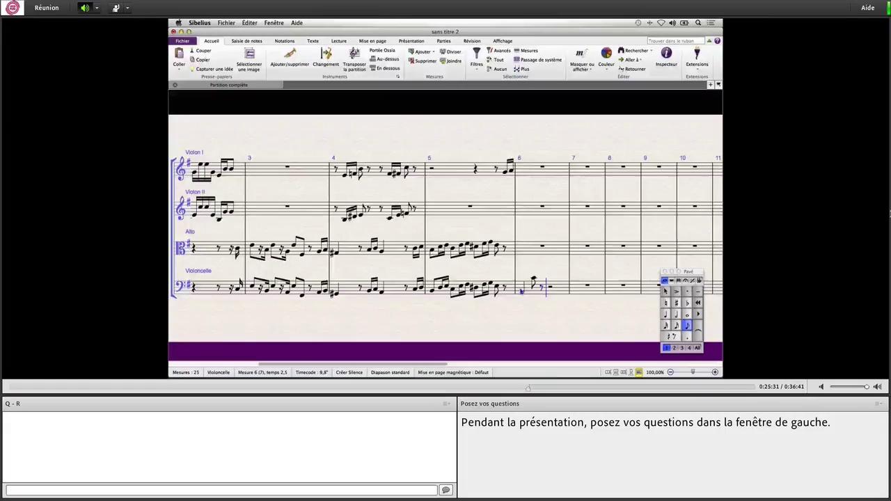
{"action": "type", "text": "4"}
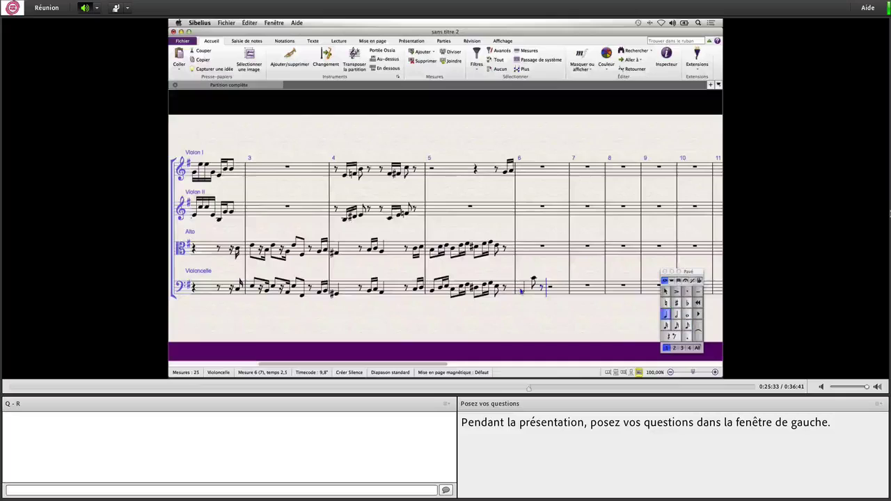
{"action": "type", "text": "e3"}
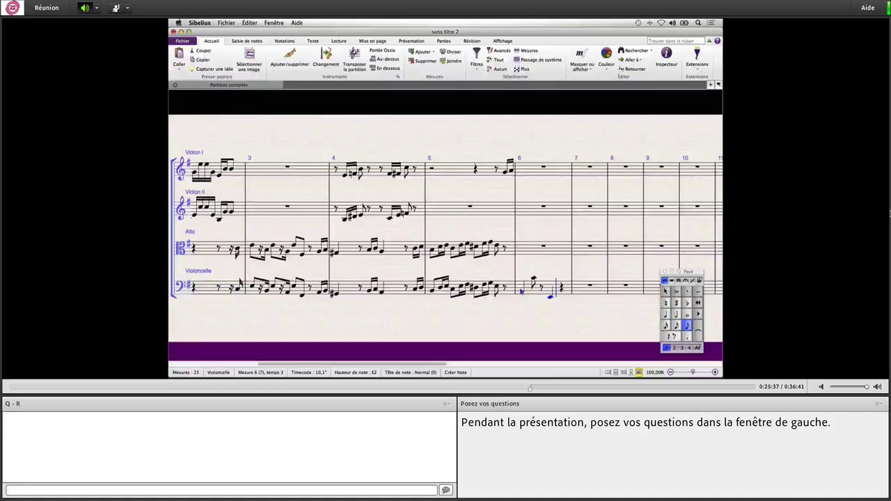
{"action": "type", "text": "g"}
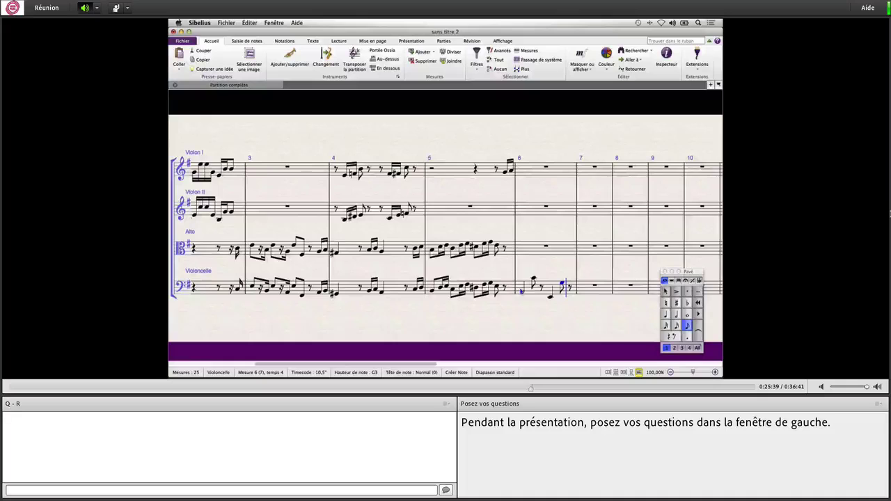
{"action": "type", "text": "0"}
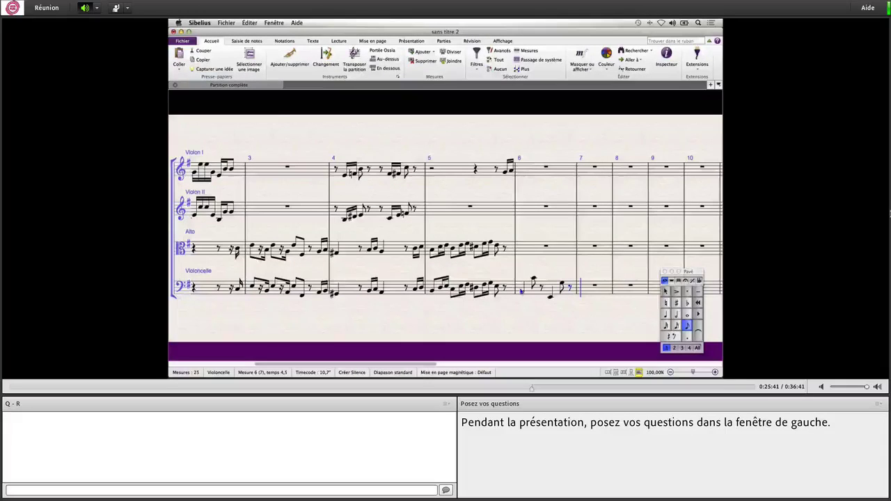
Step: Enter the cello's bar 7: quarter note D♯2, eighth note B3, eighth rest, quarter note G2, eighth note B3, eighth rest
{"action": "type", "text": "4d"}
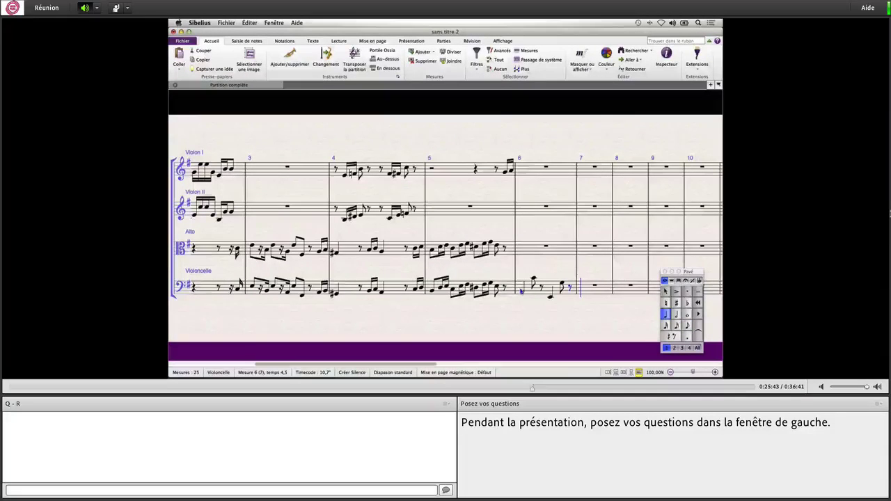
{"action": "type", "text": "8"}
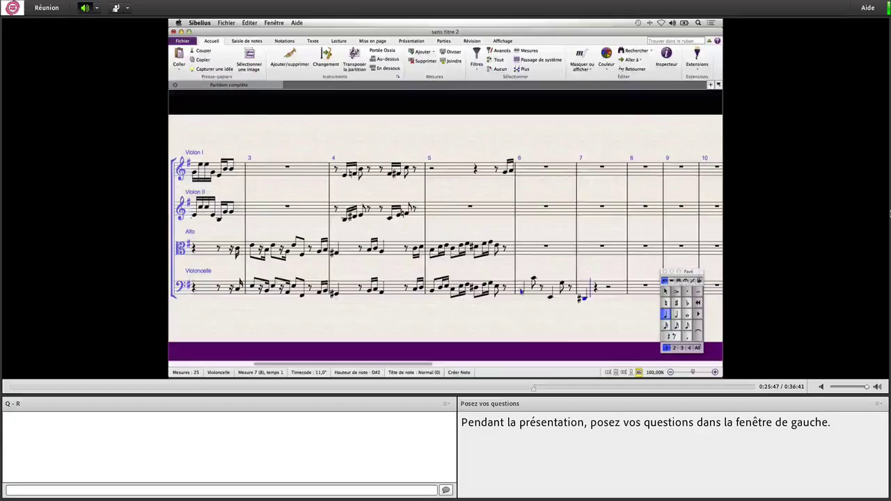
{"action": "type", "text": "3b"}
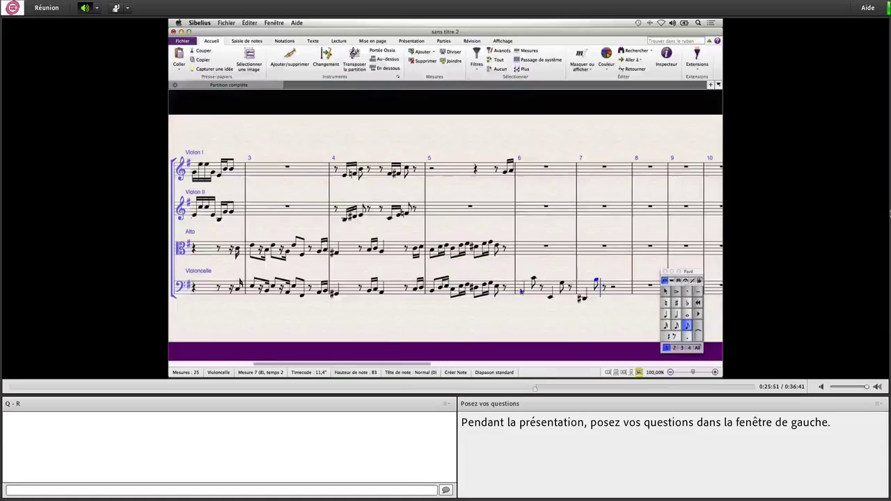
{"action": "type", "text": "0"}
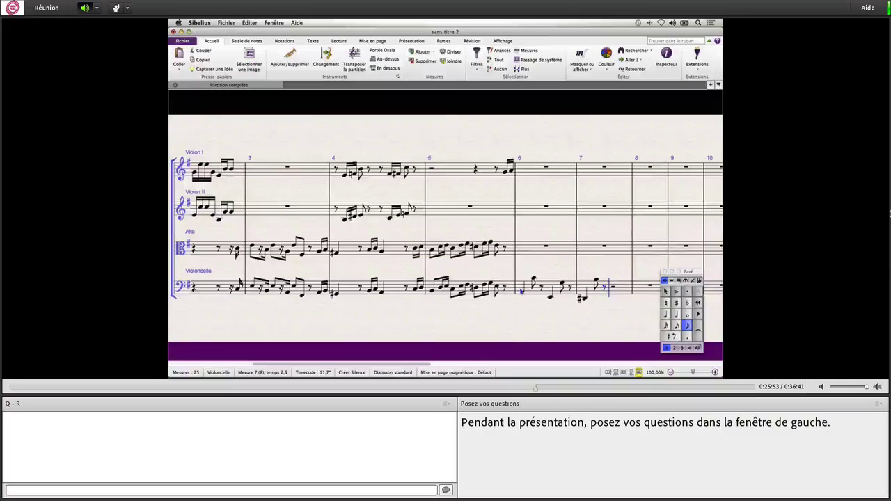
{"action": "type", "text": "4"}
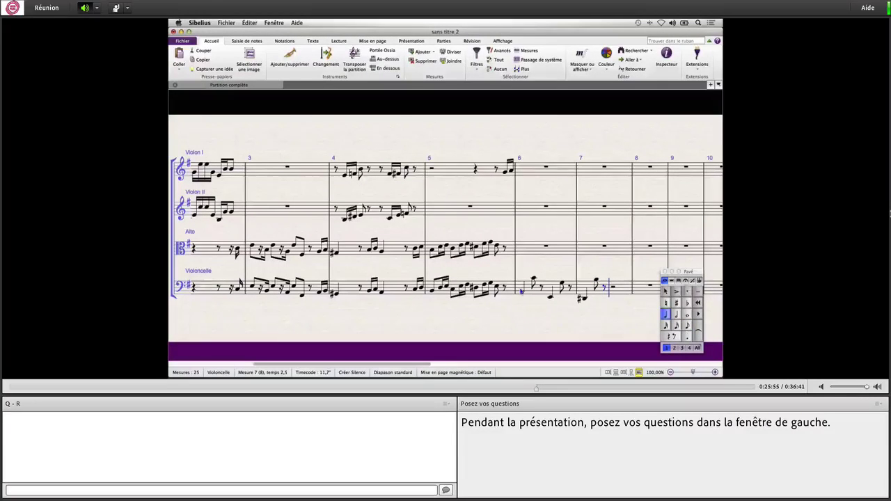
{"action": "type", "text": "g"}
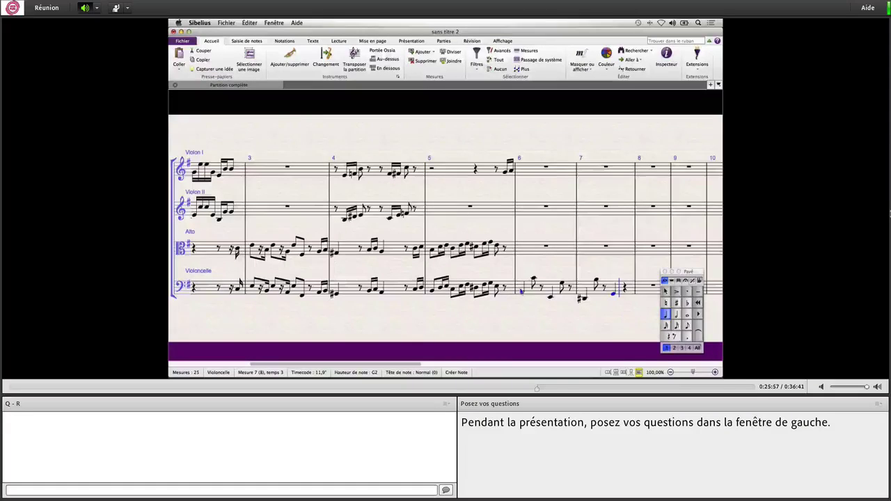
{"action": "type", "text": "3b"}
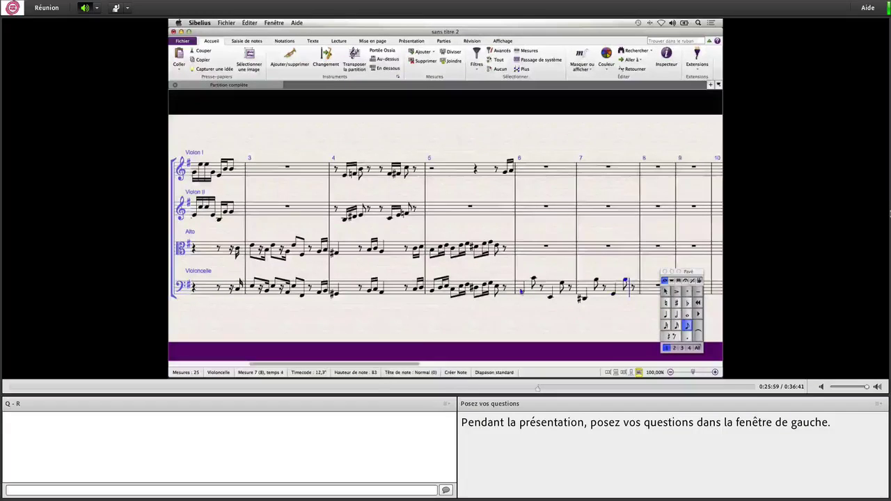
{"action": "type", "text": "0"}
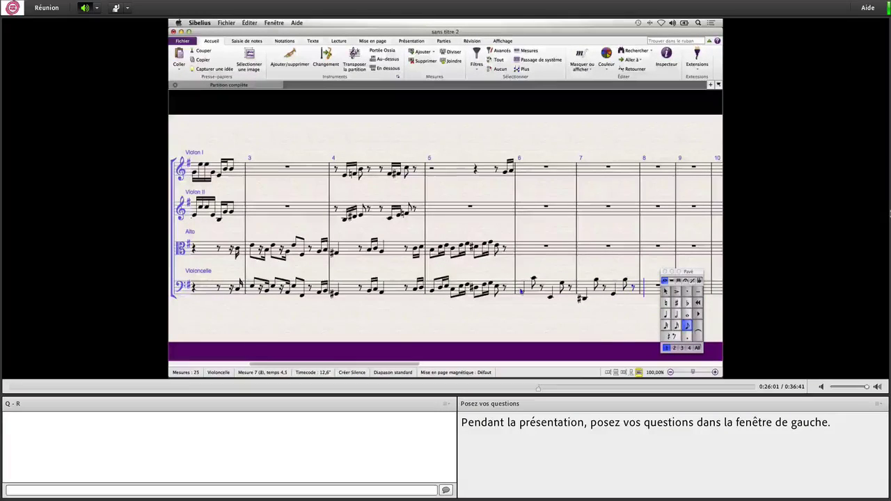
{"action": "key", "text": "Escape"}
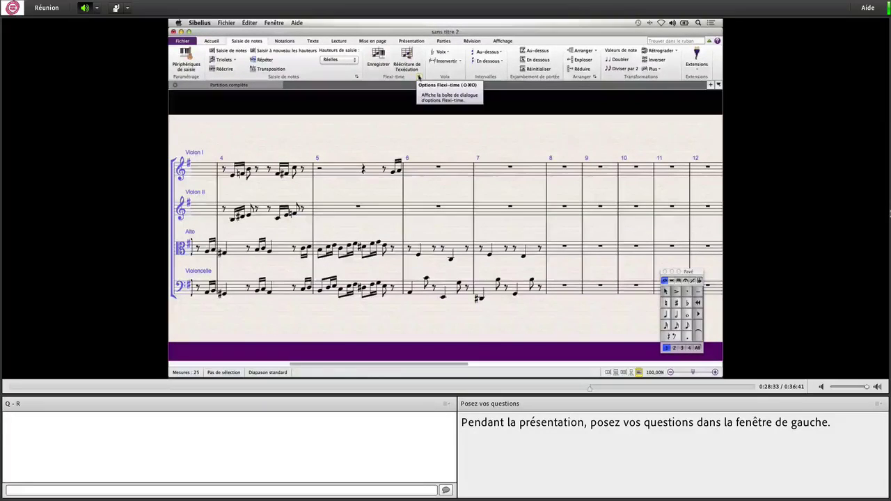
Step: In the Flexi-time notation options, set the minimum duration for rhythm quantization to a sixteenth note and accept
{"action": "left_click", "coordinate": [419, 77]}
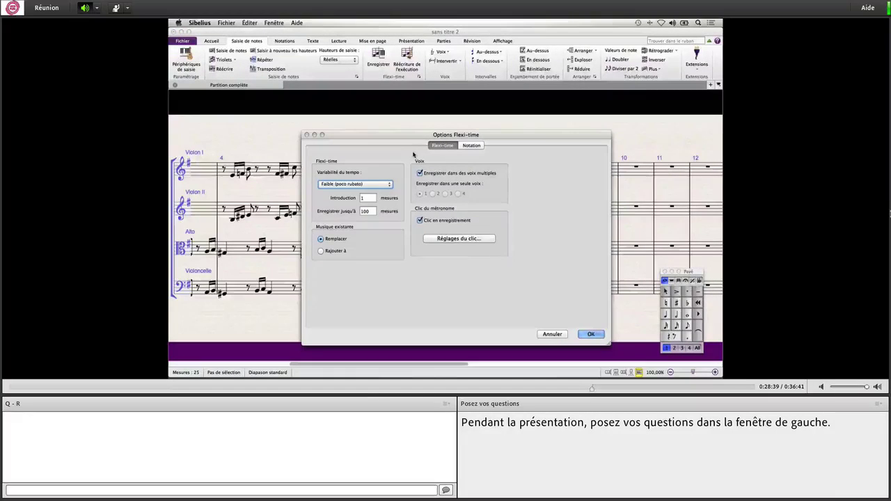
{"action": "left_click", "coordinate": [472, 145]}
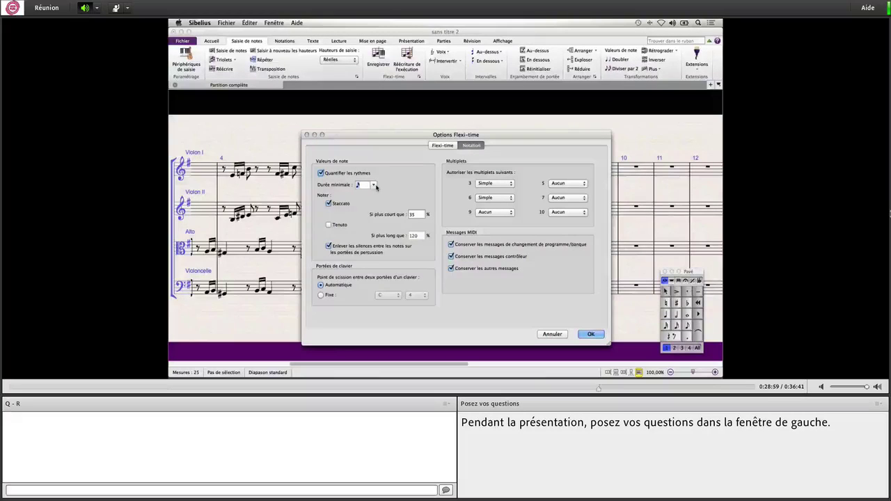
{"action": "left_click", "coordinate": [374, 185]}
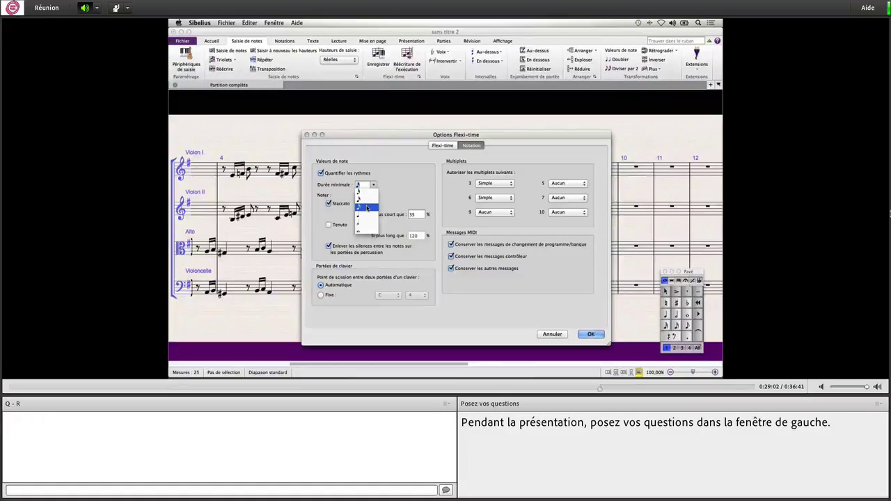
{"action": "left_click", "coordinate": [367, 198]}
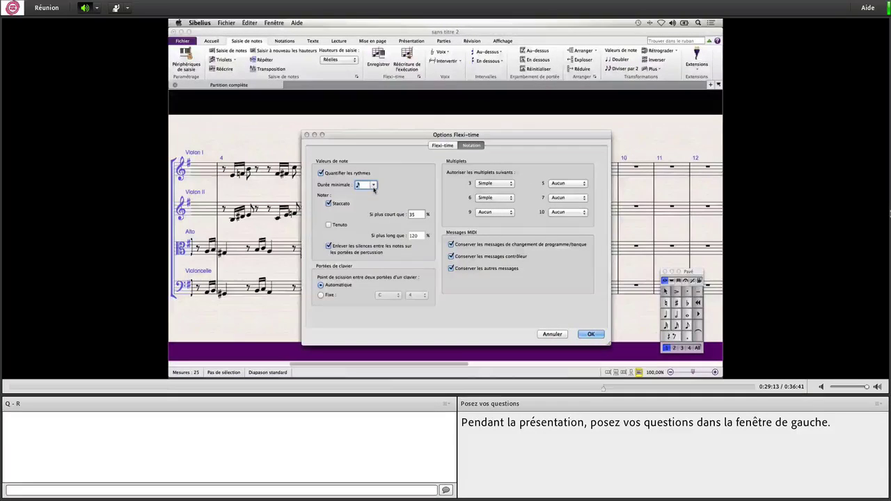
{"action": "left_click", "coordinate": [374, 186]}
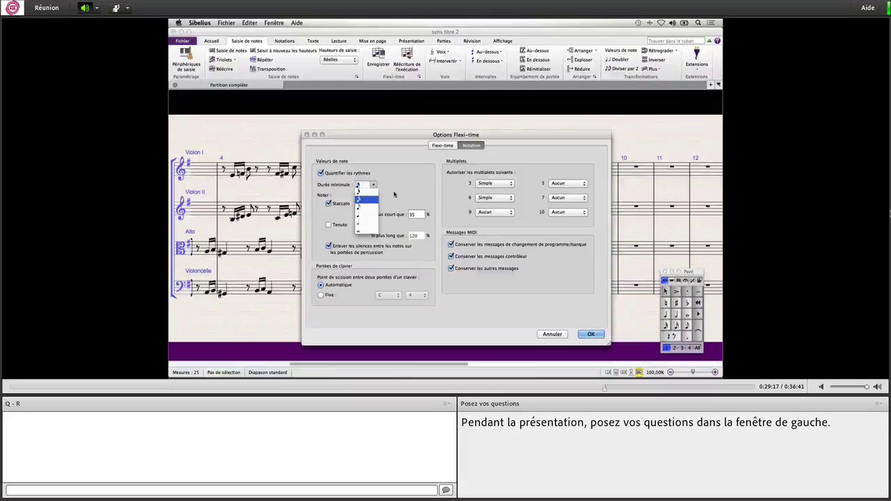
{"action": "left_click", "coordinate": [366, 200]}
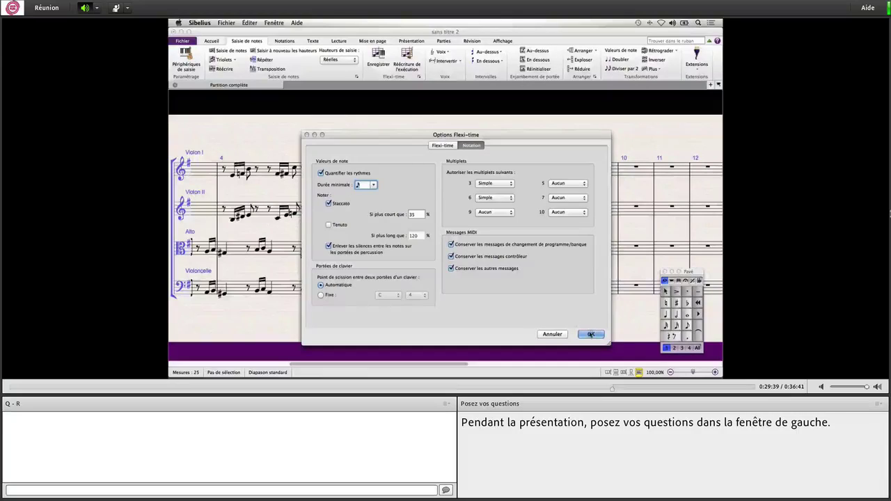
{"action": "left_click", "coordinate": [591, 334]}
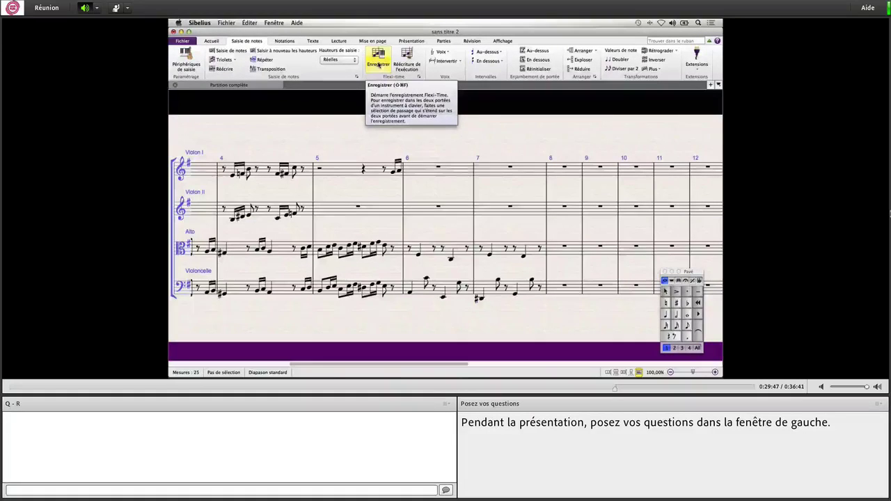
Step: Show the Transport panel, place it above the score, set the tempo to 61 and turn on the metronome click
{"action": "left_click", "coordinate": [499, 42]}
{"action": "left_click", "coordinate": [681, 60]}
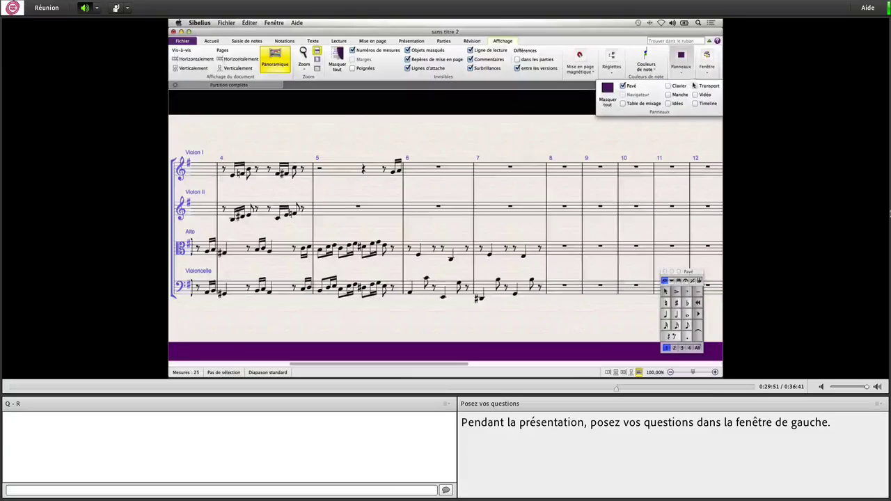
{"action": "left_click", "coordinate": [694, 86]}
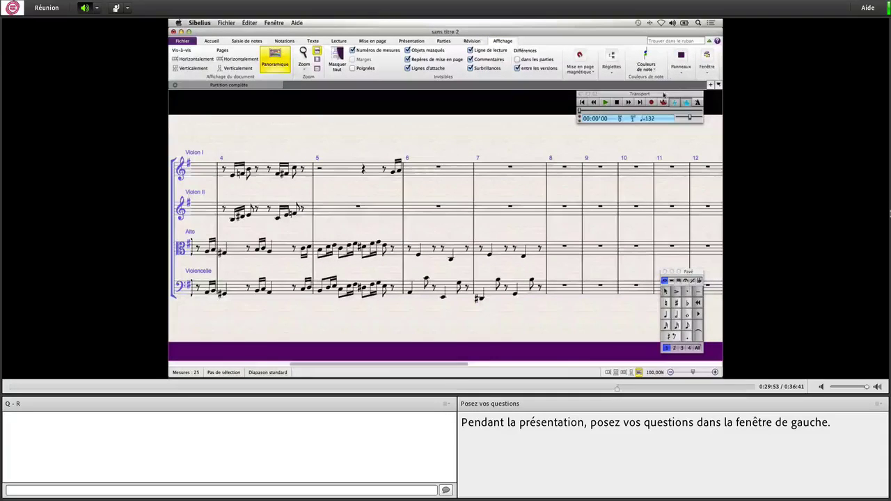
{"action": "left_click_drag", "start_coordinate": [686, 94], "coordinate": [665, 96]}
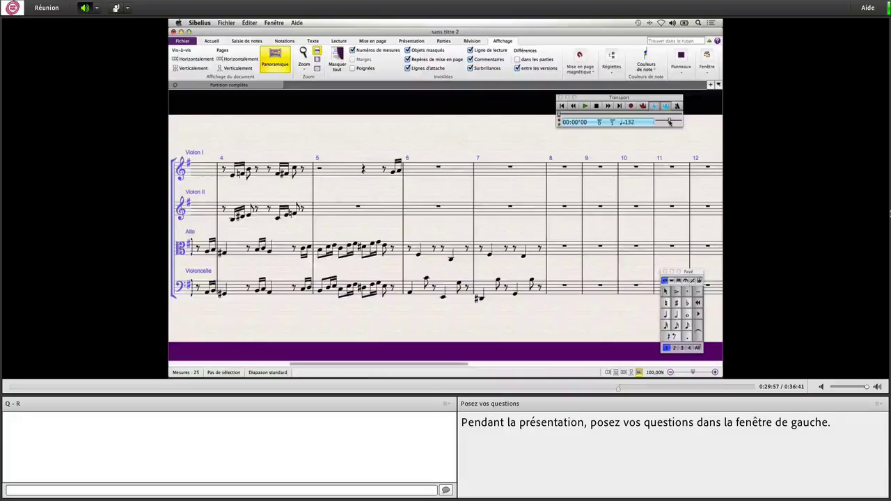
{"action": "left_click_drag", "start_coordinate": [669, 121], "coordinate": [661, 122]}
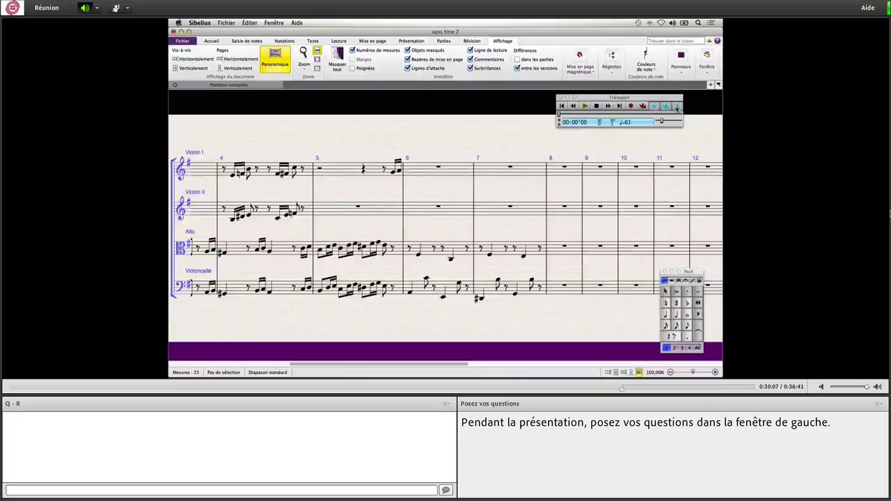
{"action": "left_click_drag", "start_coordinate": [649, 99], "coordinate": [595, 96]}
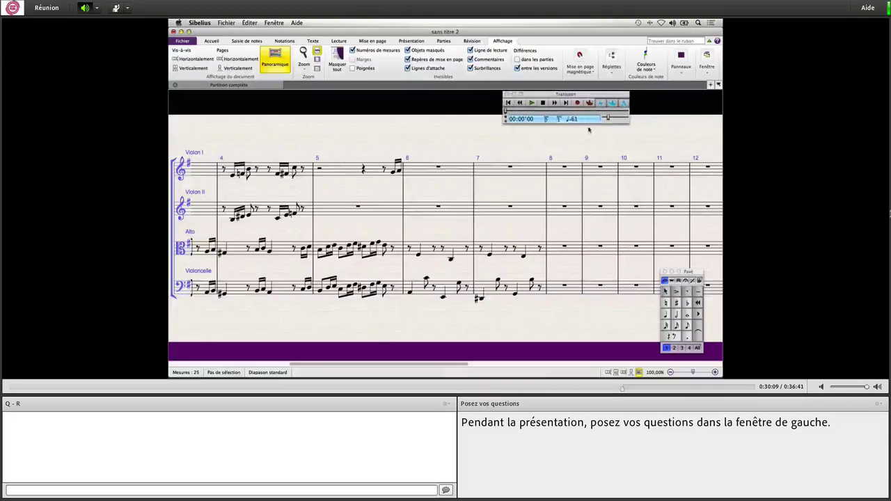
{"action": "left_click", "coordinate": [558, 172]}
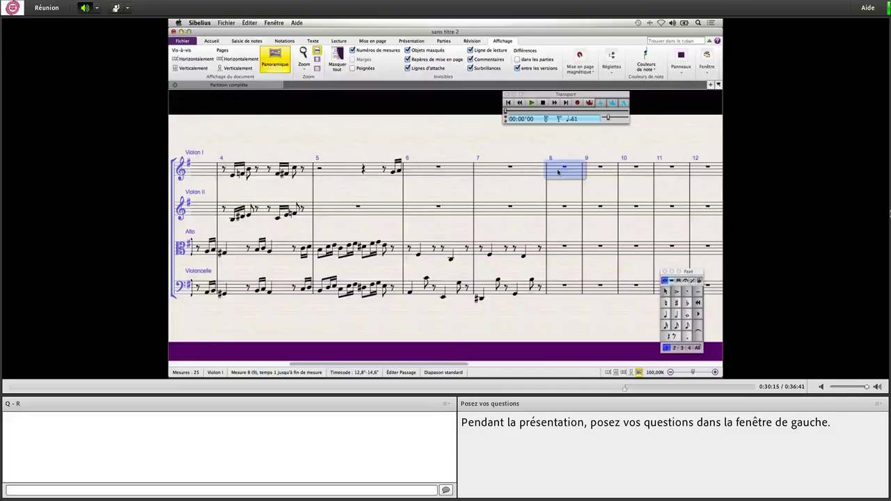
{"action": "key", "text": "n"}
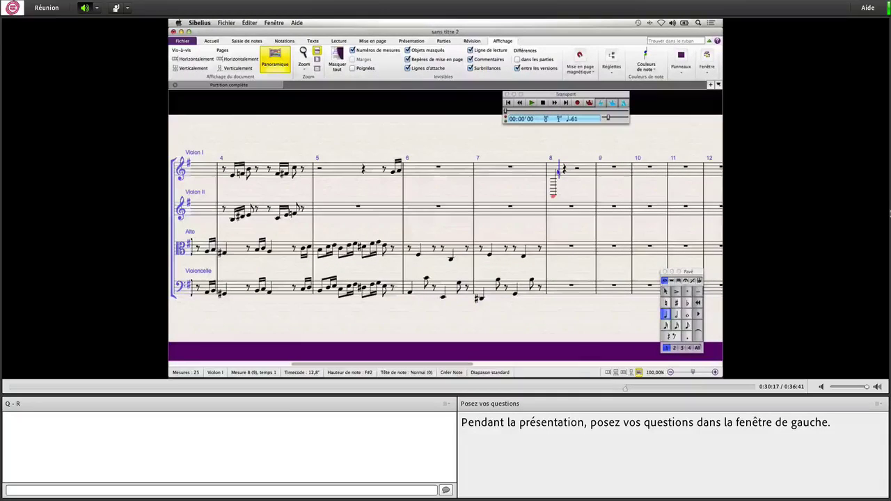
{"action": "left_click", "coordinate": [557, 172]}
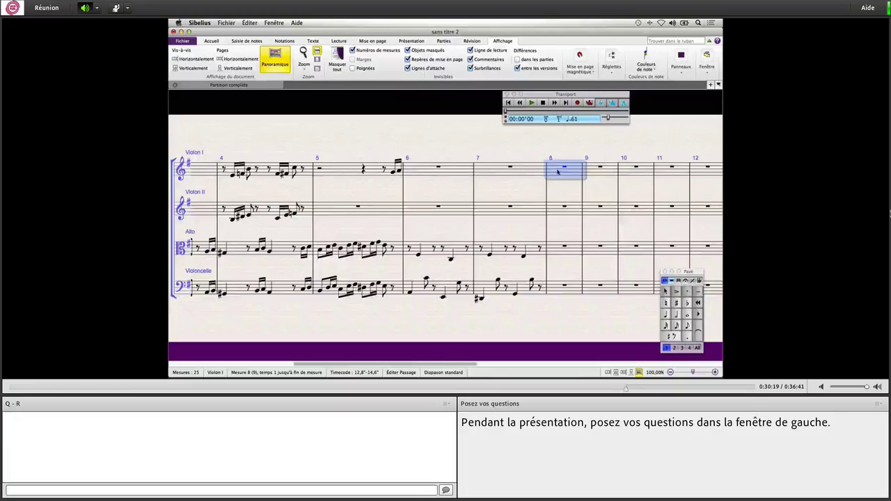
{"action": "key", "text": "f"}
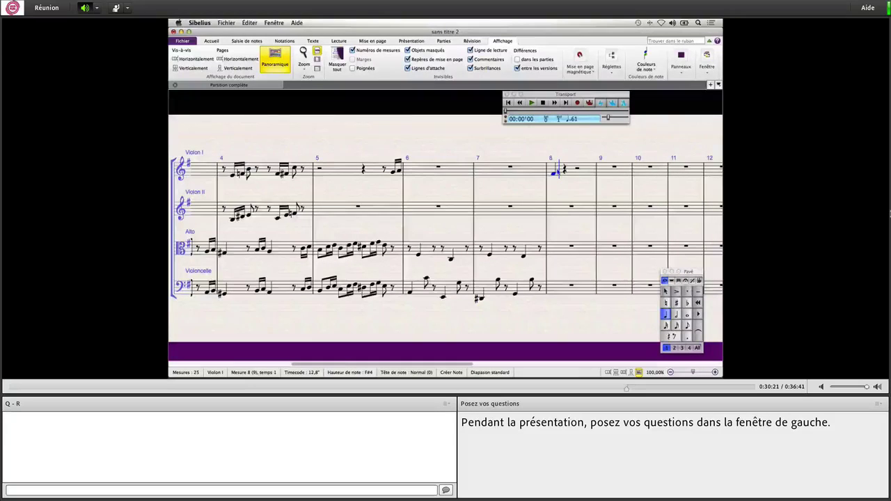
{"action": "key", "text": "super+z"}
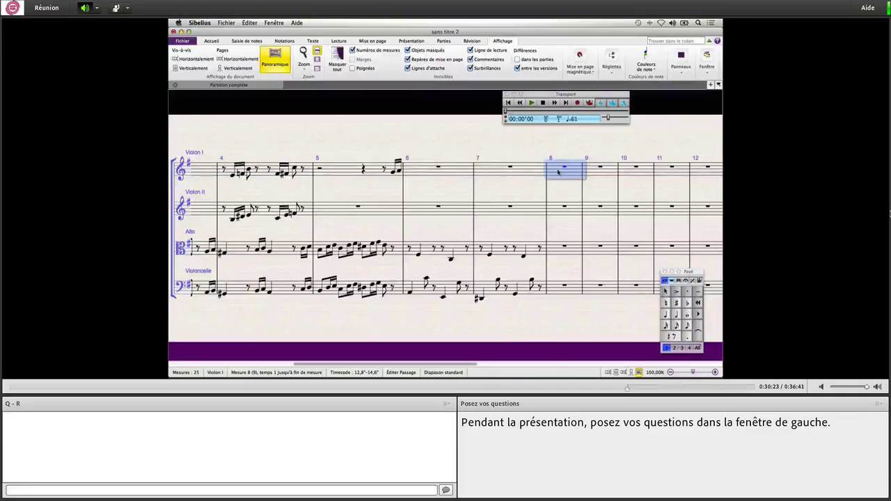
Step: Record the Violin I part in Flexi-time starting at bar 6, and move the Transport panel clear of the score
{"action": "scroll", "coordinate": [588, 185], "scroll_direction": "right", "scroll_amount": 5}
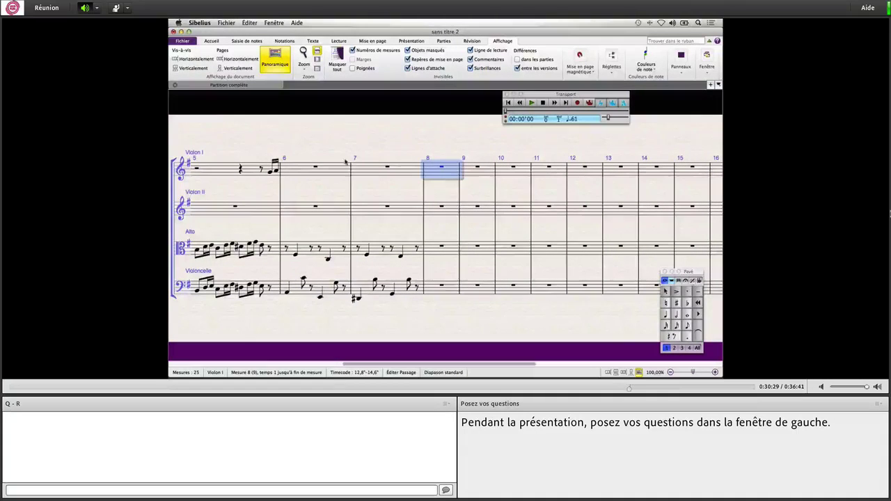
{"action": "left_click", "coordinate": [306, 171]}
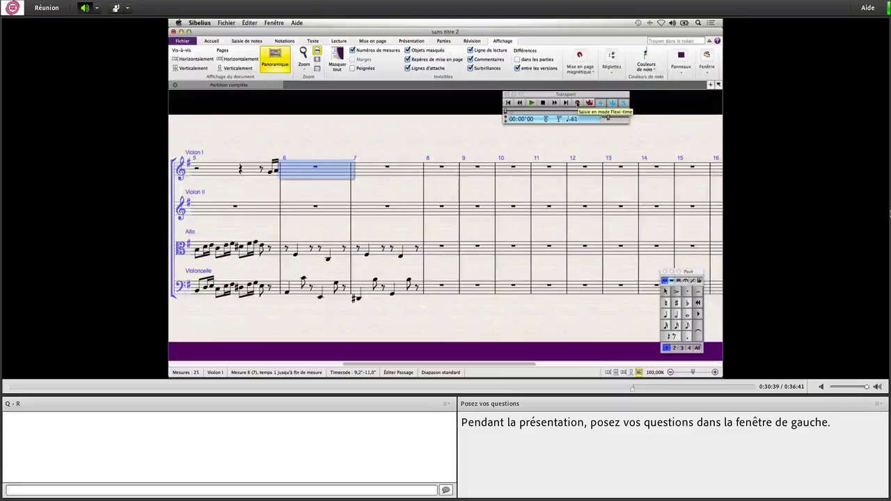
{"action": "left_click", "coordinate": [577, 103]}
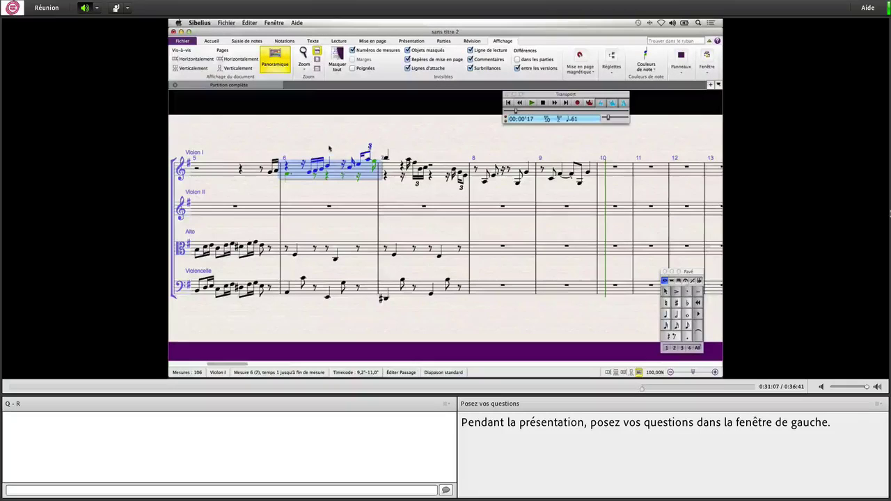
{"action": "key", "text": "Escape"}
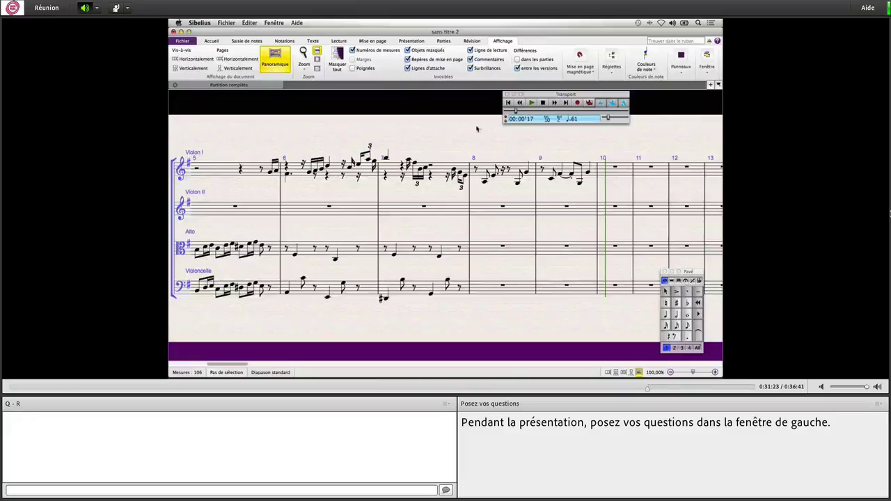
{"action": "left_click_drag", "start_coordinate": [552, 95], "coordinate": [590, 63]}
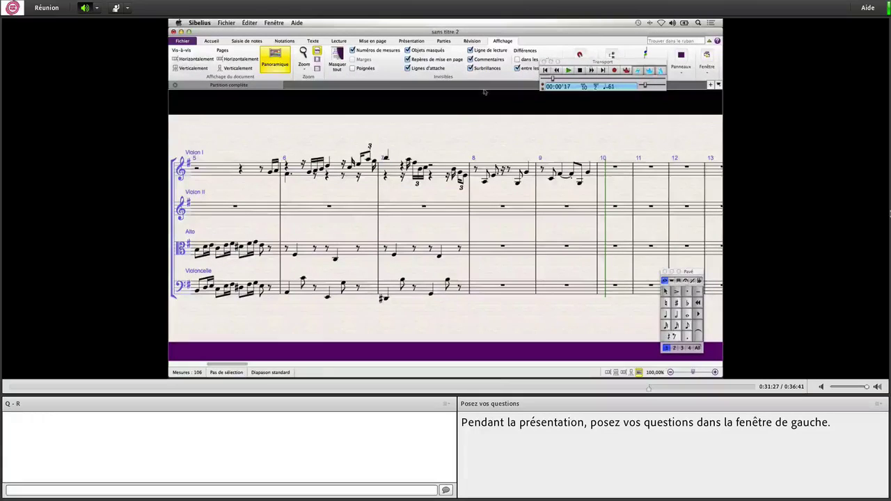
Step: Renotate the recorded Violin I performance in bars 6 to 9 with a sixteenth-note quantization unit and triplets turned off
{"action": "left_click", "coordinate": [297, 174]}
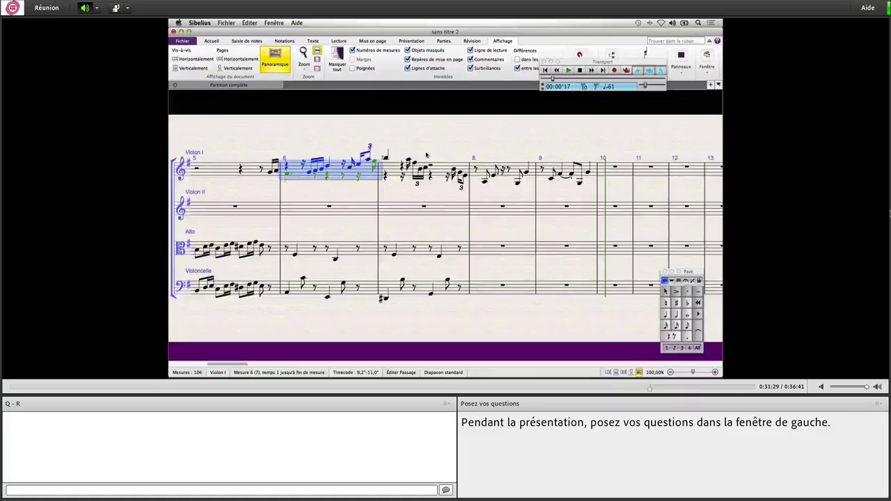
{"action": "left_click", "coordinate": [592, 177], "text": "shift"}
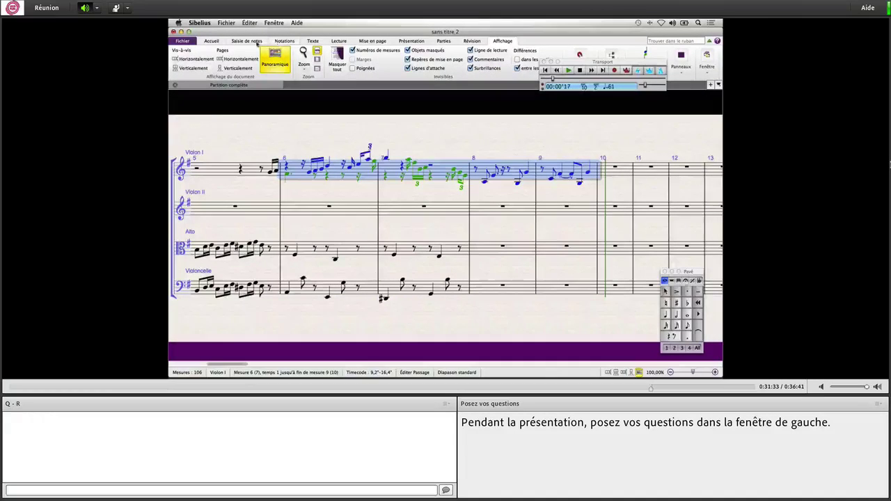
{"action": "left_click", "coordinate": [255, 42]}
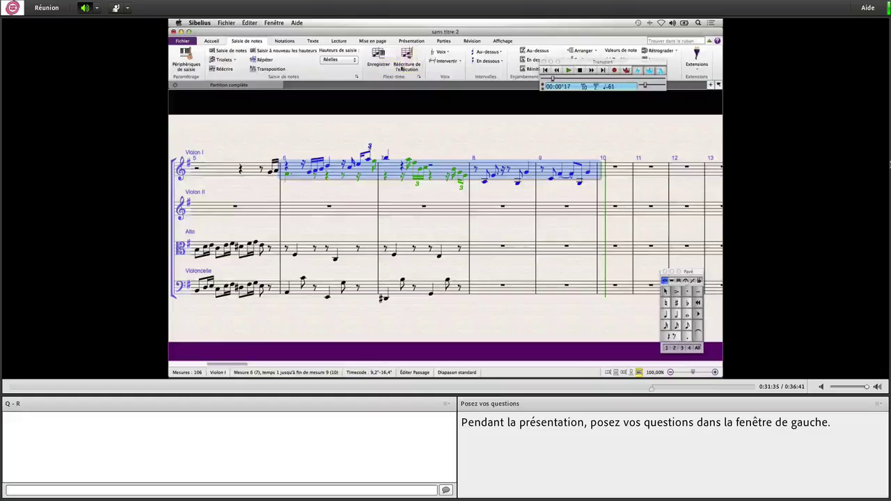
{"action": "left_click", "coordinate": [408, 61]}
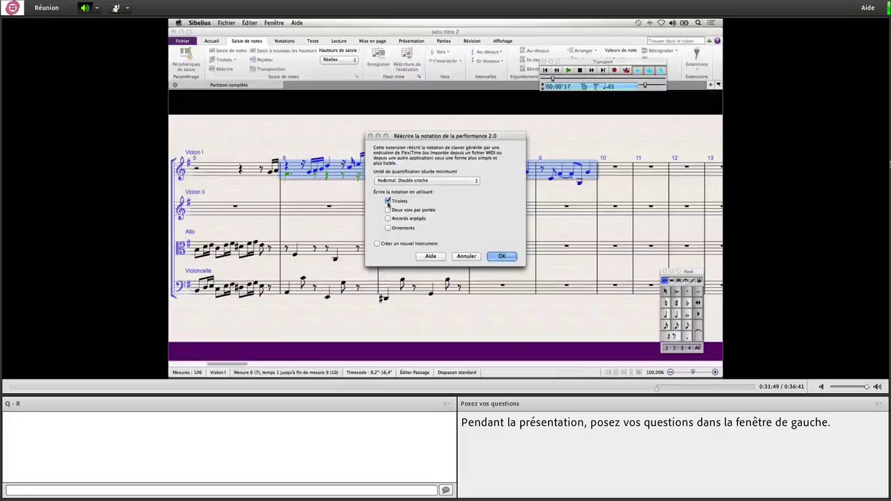
{"action": "left_click", "coordinate": [389, 201]}
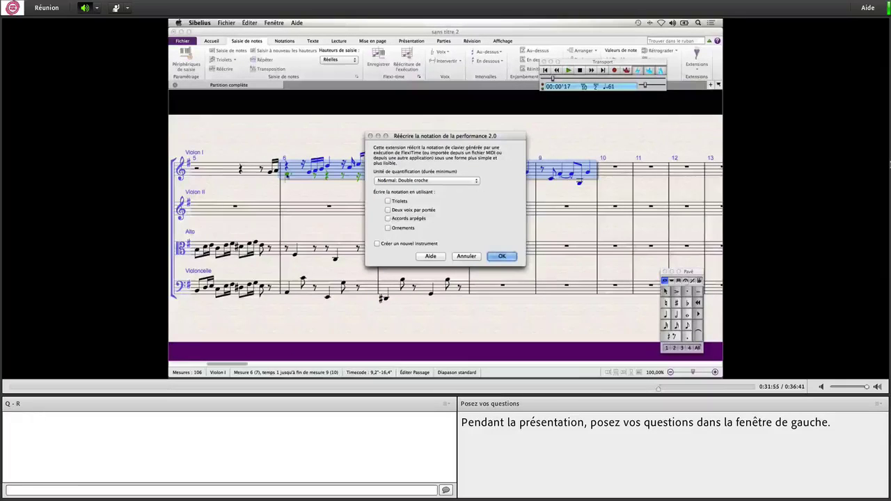
{"action": "left_click", "coordinate": [501, 257]}
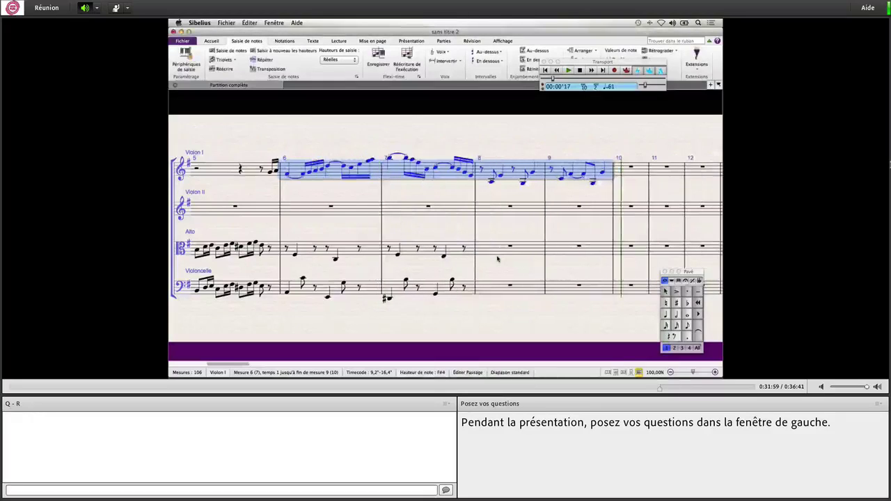
{"action": "key", "text": "Escape"}
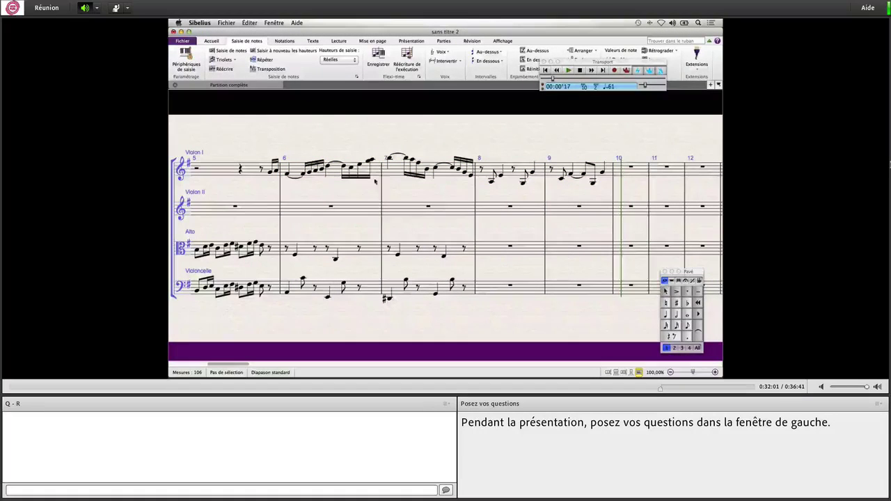
Step: Remove the extra note from the last sixteenth-note chord in Violin I's bar 6, keeping only G5
{"action": "left_click", "coordinate": [370, 160]}
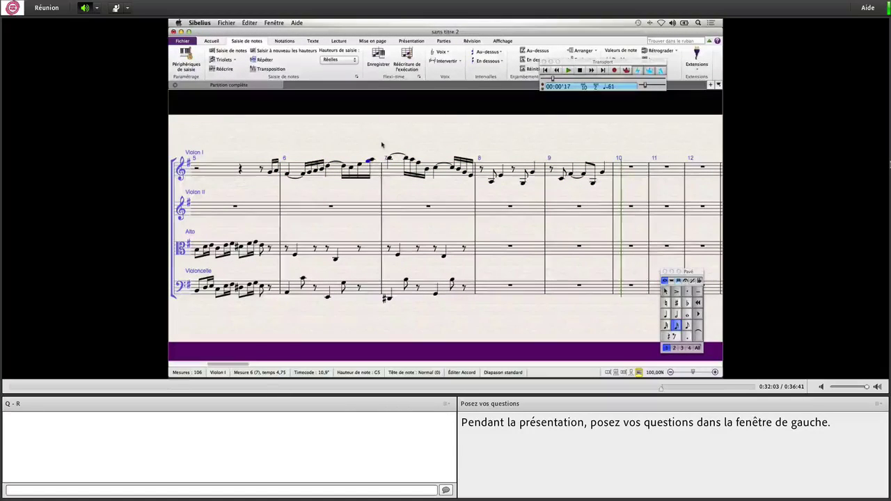
{"action": "key", "text": "Up"}
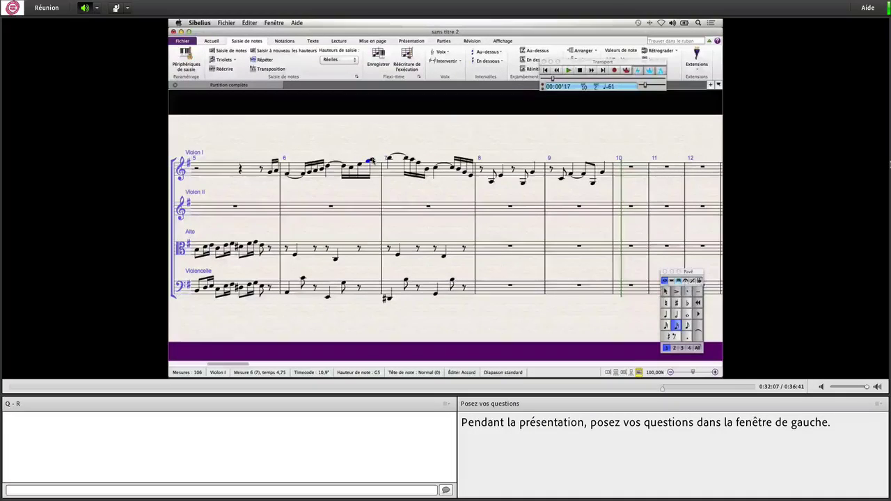
{"action": "key", "text": "super+z"}
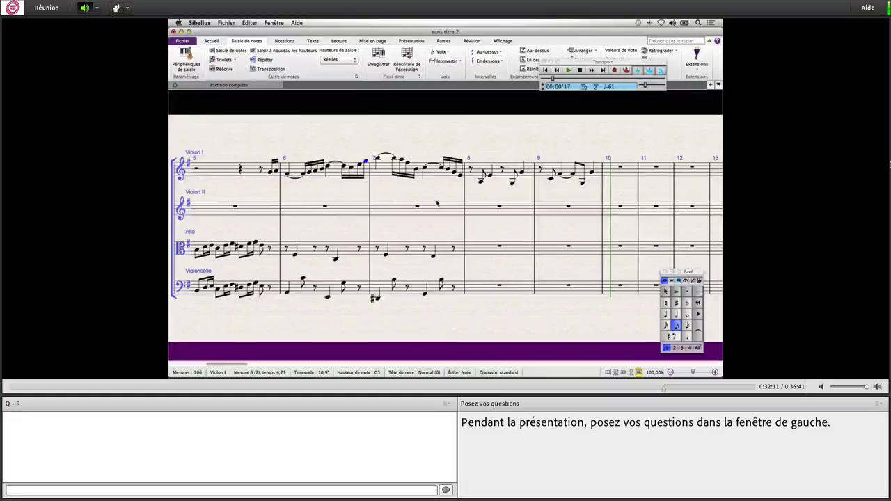
Step: In Violin I's bar 9, replace the eighth note on beat 3 with a rest and remove the tie leading to it
{"action": "left_click", "coordinate": [575, 177]}
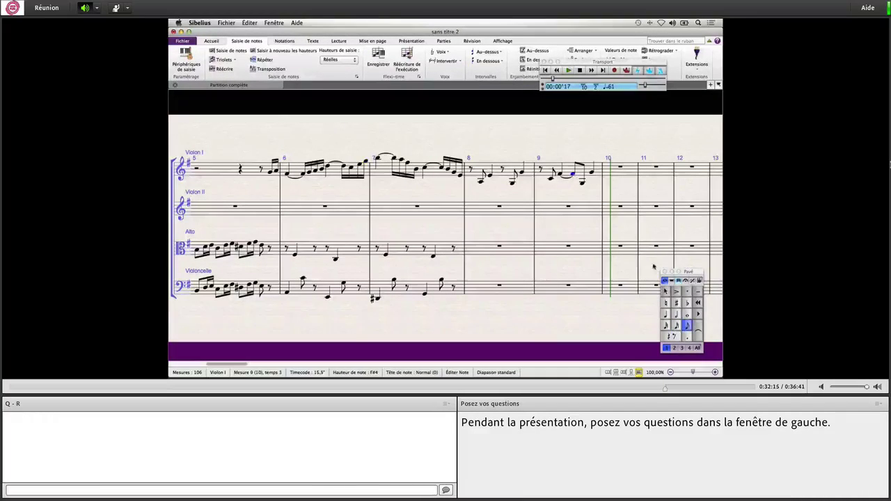
{"action": "left_click", "coordinate": [674, 337]}
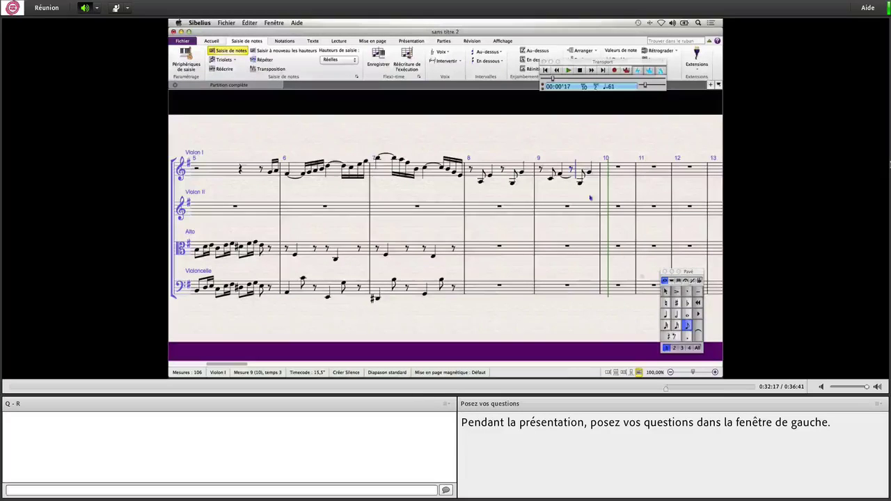
{"action": "left_click", "coordinate": [569, 181]}
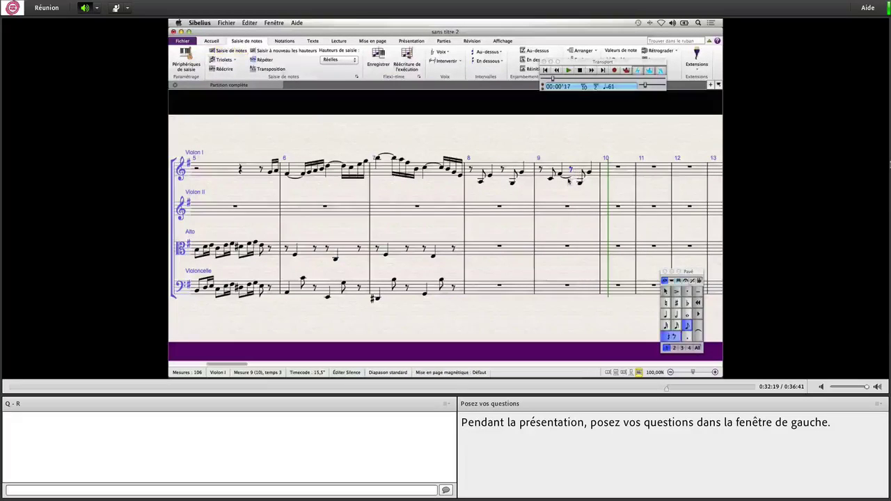
{"action": "left_click", "coordinate": [569, 181]}
{"action": "key", "text": "Escape"}
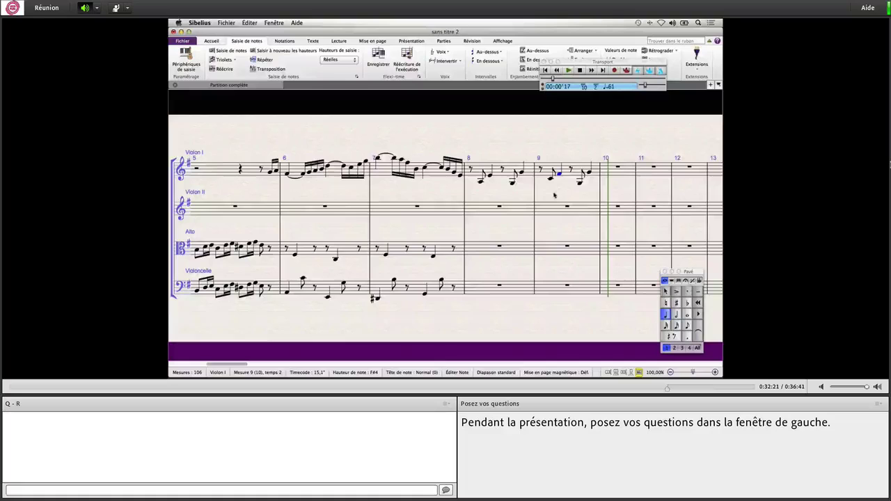
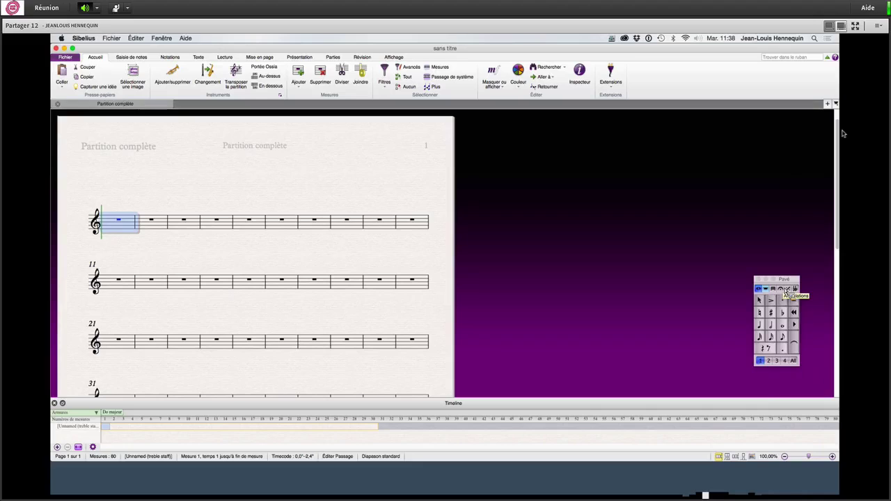
Step: In the blank treble-staff score, enter an eighth-note triplet G4, A4, B4 in bar 1 and an eighth-note chord topped by G4 starting bar 2
{"action": "key", "text": "3"}
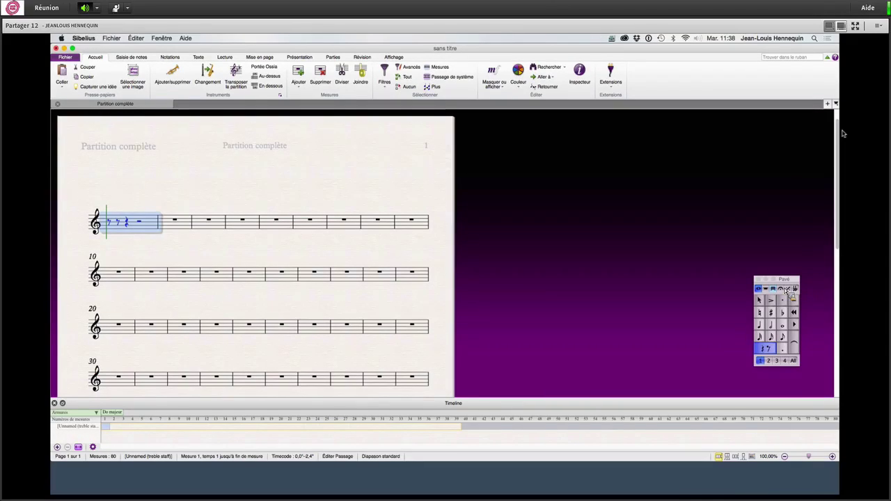
{"action": "key", "text": "n"}
{"action": "key", "text": "g"}
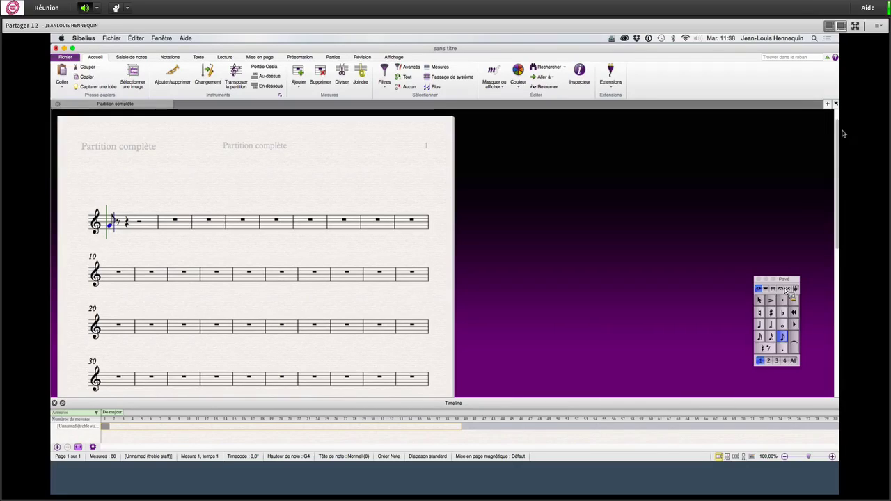
{"action": "key", "text": "super+3"}
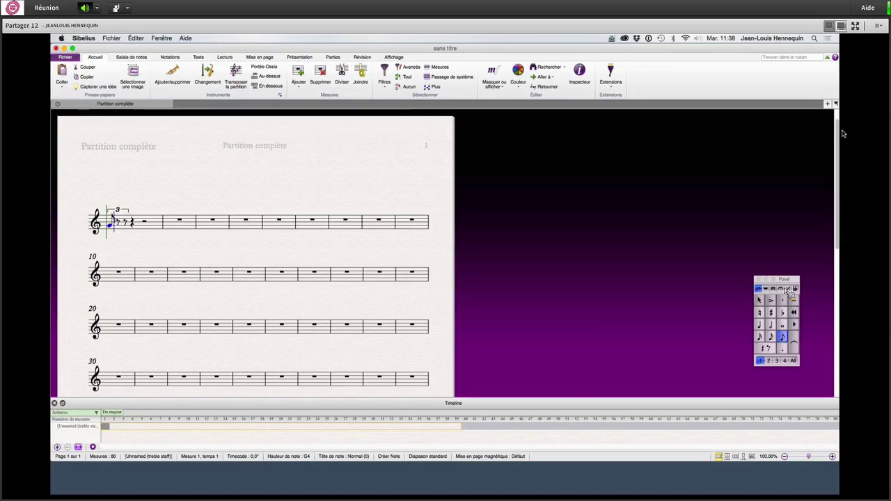
{"action": "key", "text": "a"}
{"action": "key", "text": "b"}
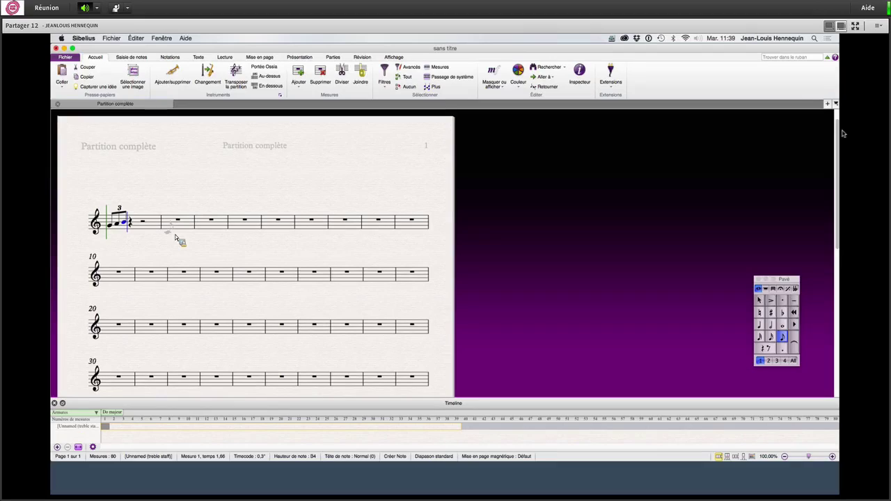
{"action": "left_click", "coordinate": [167, 228]}
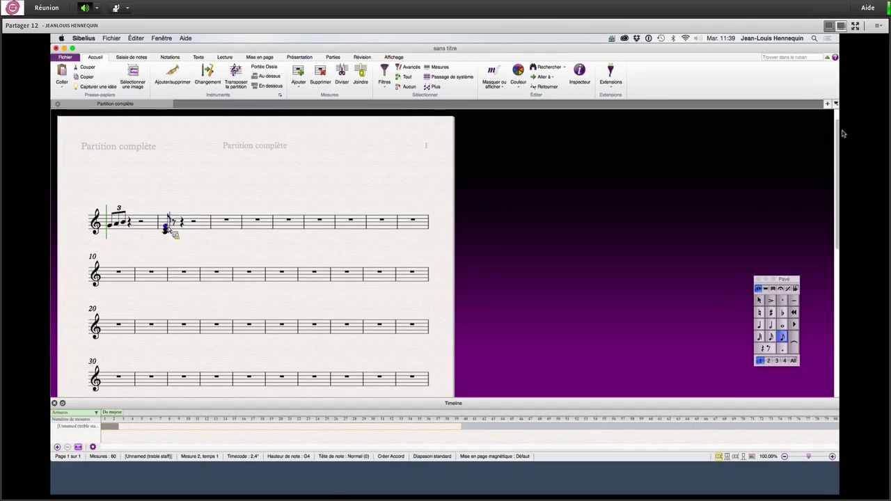
Step: Undo the chord in bar 2 and enter four B4 quarter notes there
{"action": "key", "text": "super+z"}
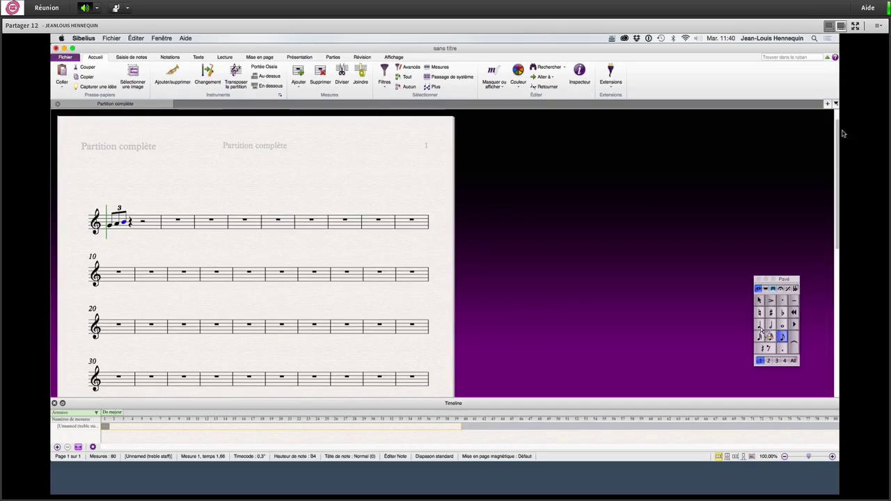
{"action": "left_click", "coordinate": [179, 226]}
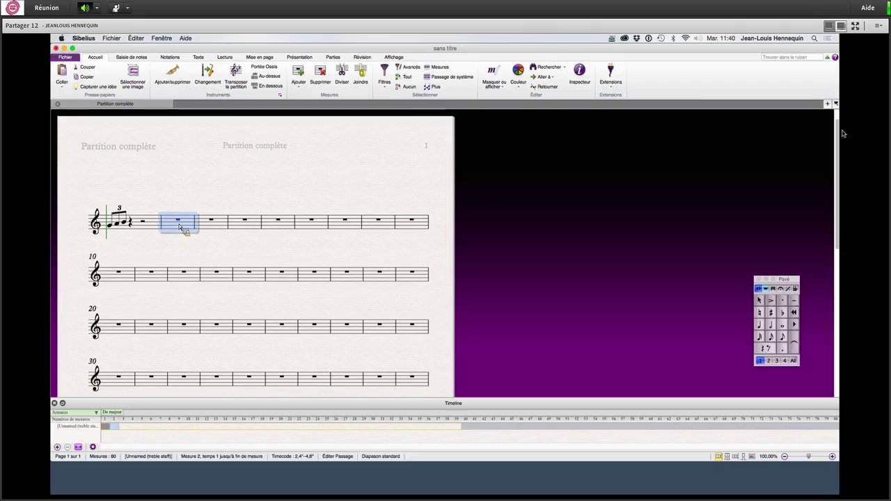
{"action": "key", "text": "n"}
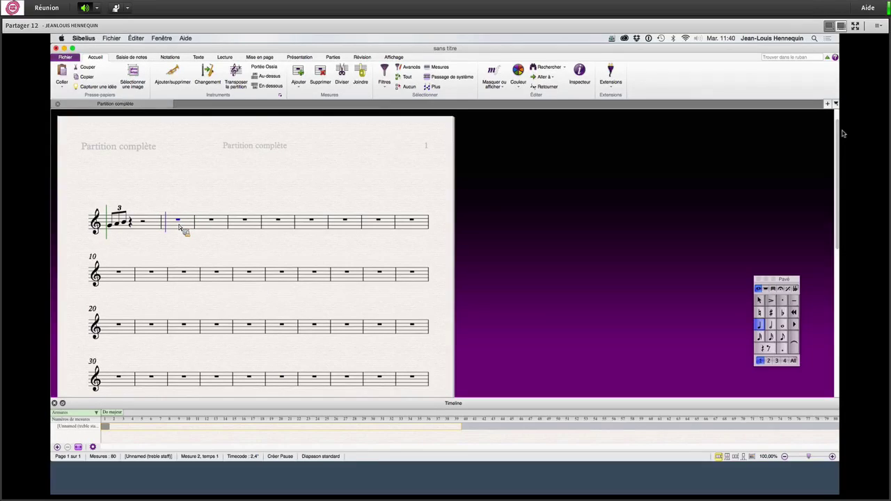
{"action": "left_click", "coordinate": [172, 223]}
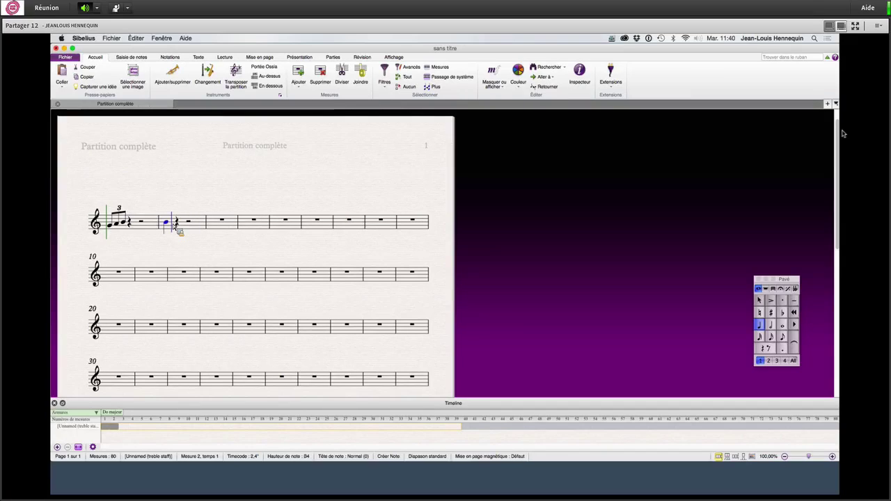
{"action": "left_click", "coordinate": [180, 228]}
{"action": "left_click", "coordinate": [191, 231]}
{"action": "left_click", "coordinate": [202, 233]}
{"action": "key", "text": "Escape"}
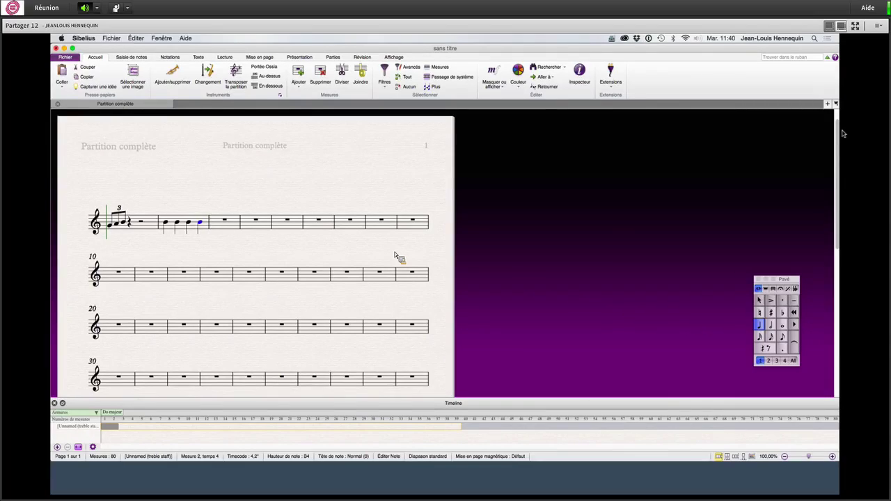
{"action": "key", "text": "Escape"}
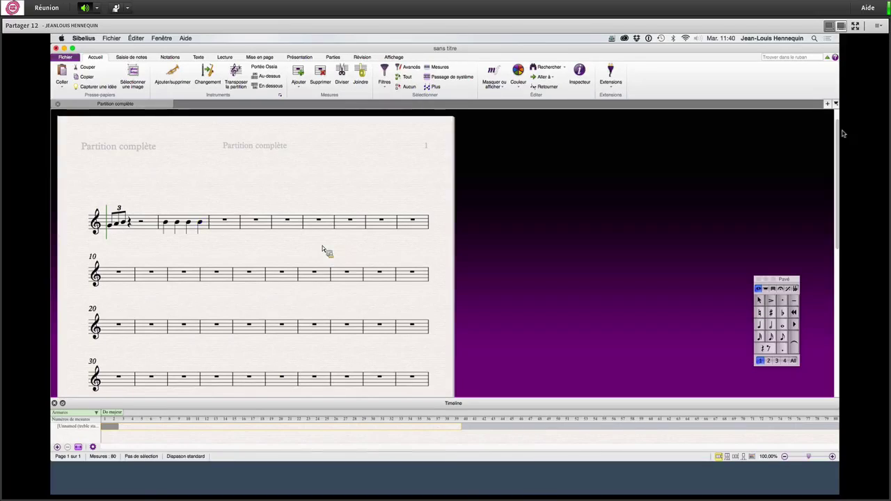
Step: Try switching note input at the start of bar 2 between voices 2, 4 and 3
{"action": "left_click", "coordinate": [201, 232]}
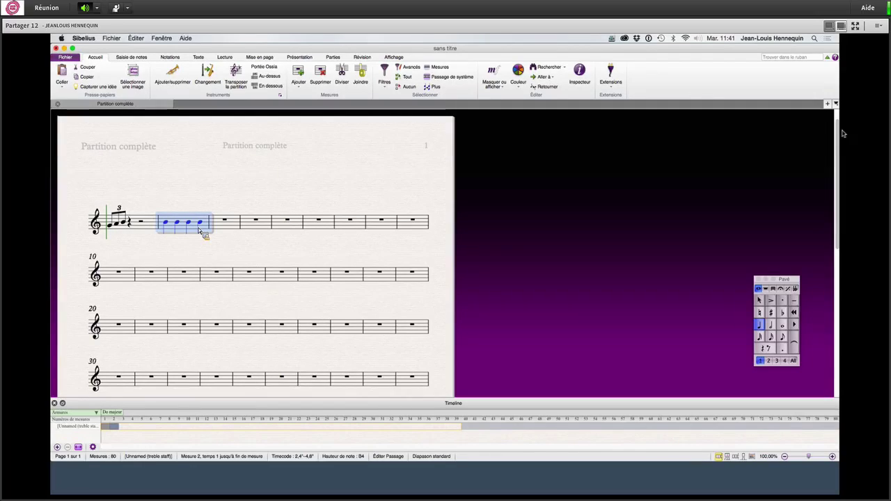
{"action": "key", "text": "n"}
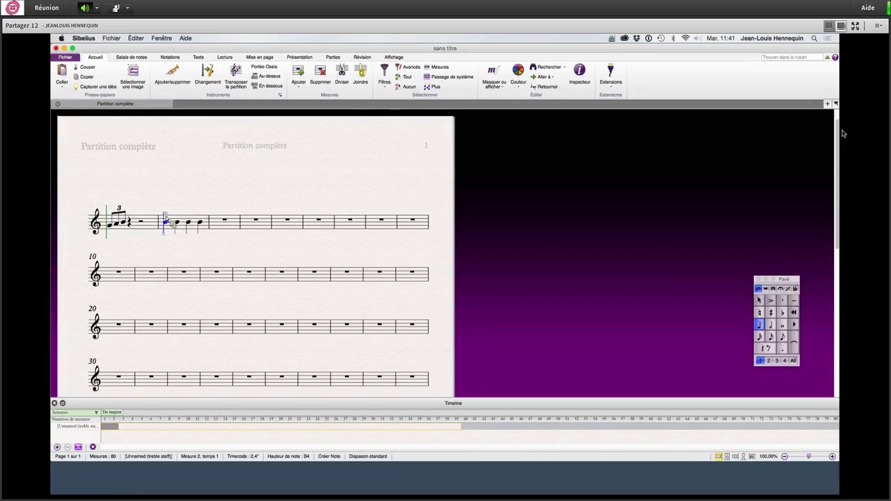
{"action": "left_click", "coordinate": [776, 362]}
{"action": "left_click", "coordinate": [769, 360]}
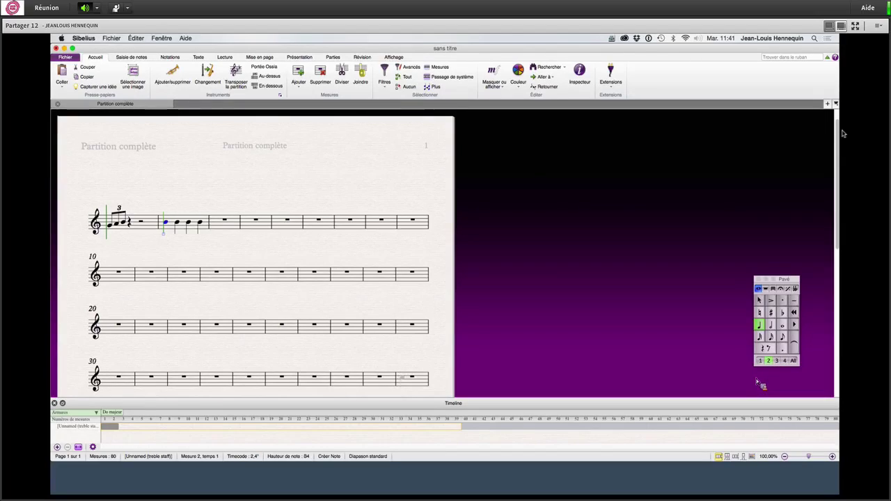
{"action": "key", "text": "super+alt+4"}
{"action": "key", "text": "super+alt+3"}
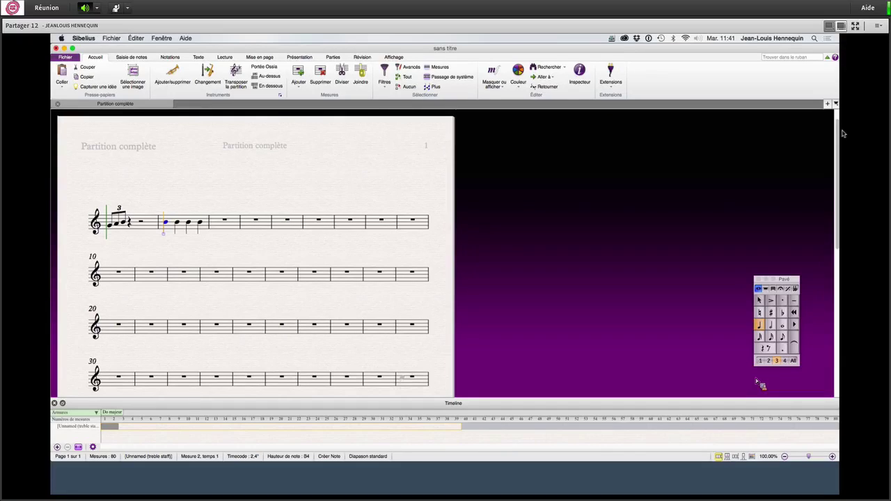
{"action": "key", "text": "Escape"}
{"action": "key", "text": "super+alt+1"}
{"action": "left_click", "coordinate": [186, 212]}
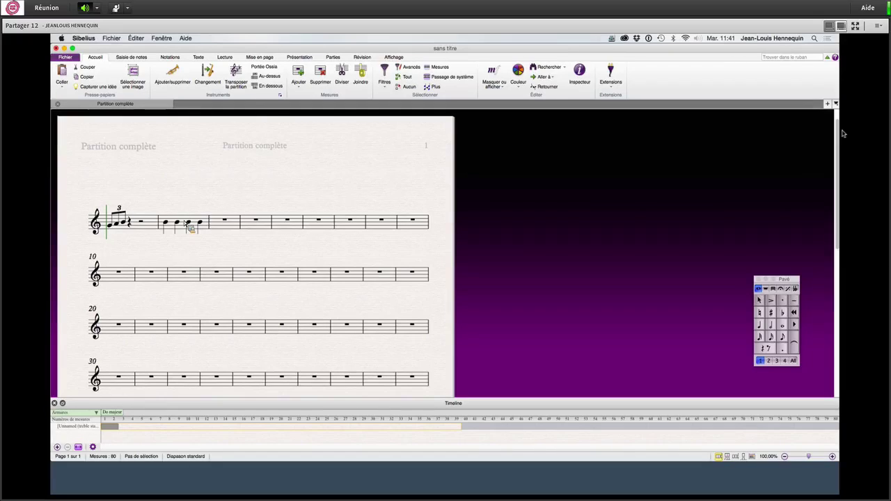
Step: Try assigning all of bar 2's notes to voice 2, and return them to voice 1
{"action": "left_click", "coordinate": [185, 223]}
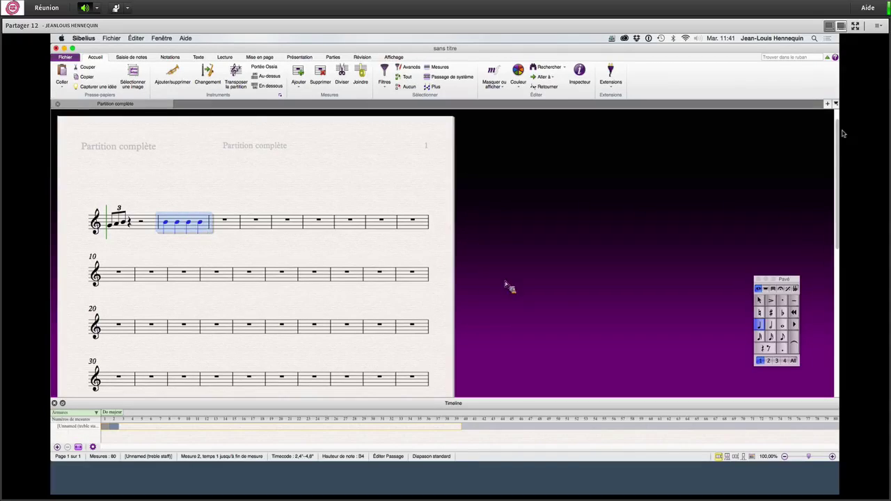
{"action": "left_click", "coordinate": [769, 361]}
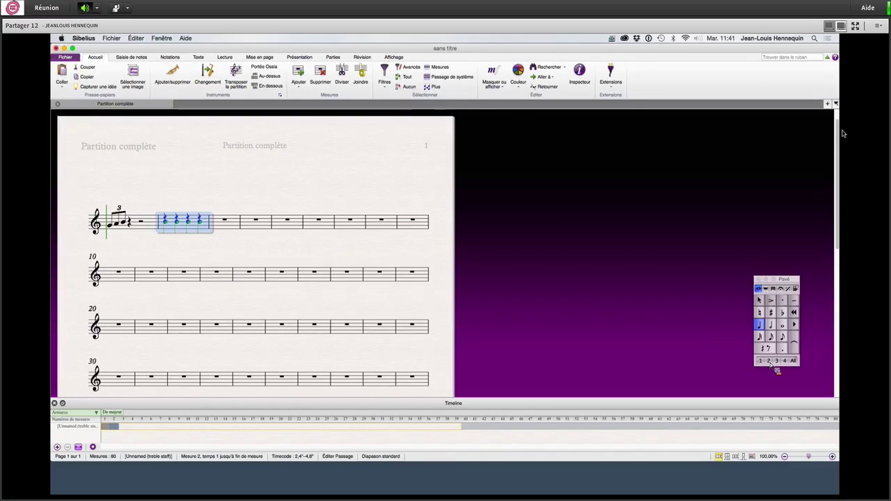
{"action": "left_click", "coordinate": [761, 362]}
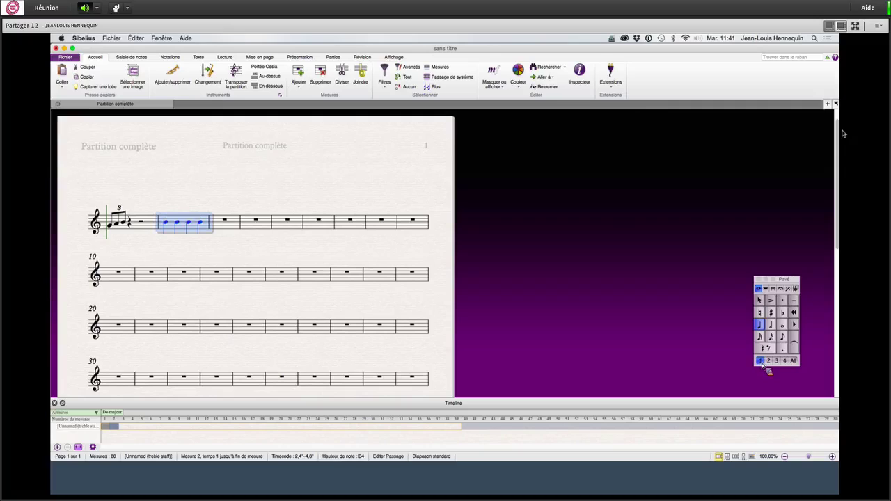
{"action": "left_click", "coordinate": [202, 257]}
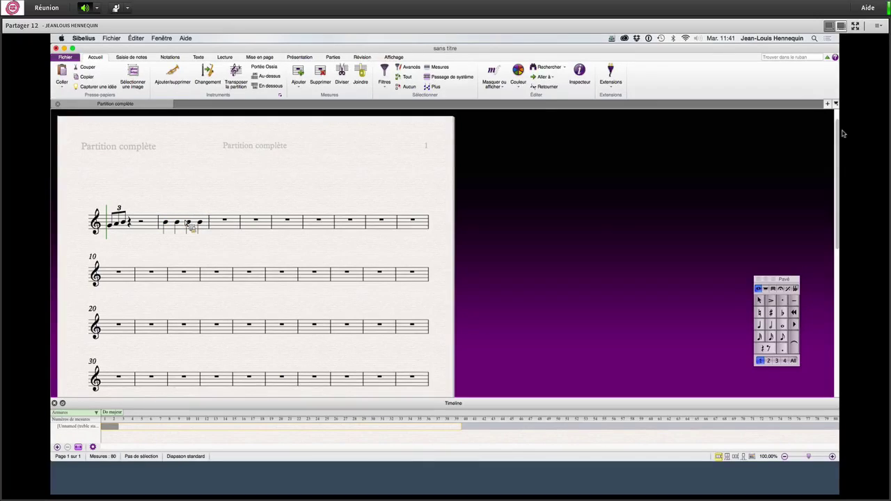
Step: Add a second voice on G4 in bar 2: a dotted quarter note, an eighth note and two quarter notes
{"action": "left_click", "coordinate": [184, 224]}
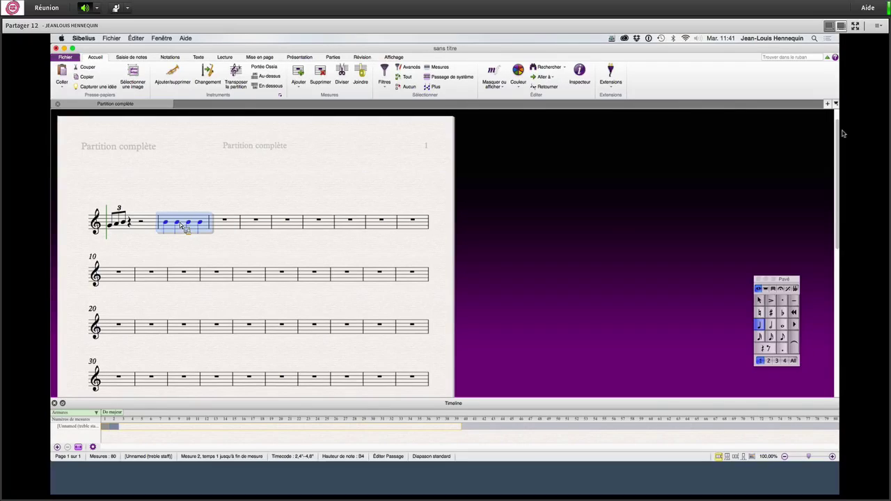
{"action": "key", "text": "n"}
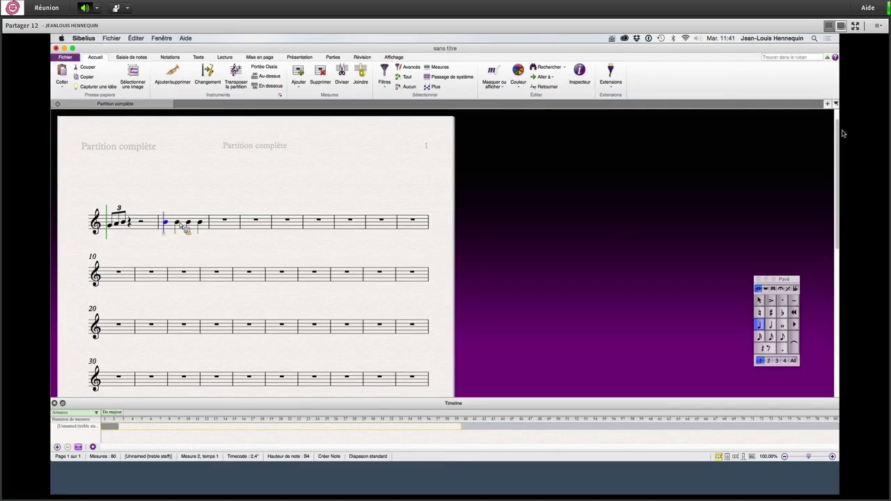
{"action": "key", "text": "alt+2"}
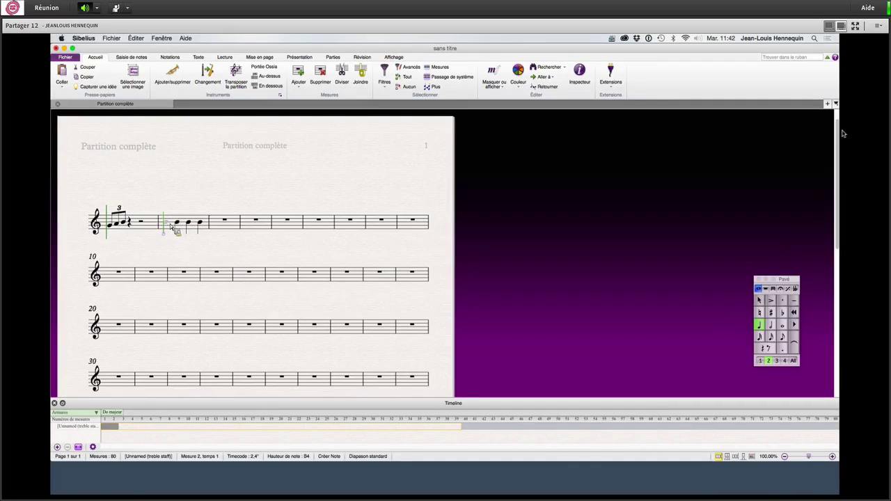
{"action": "key", "text": "alt+3"}
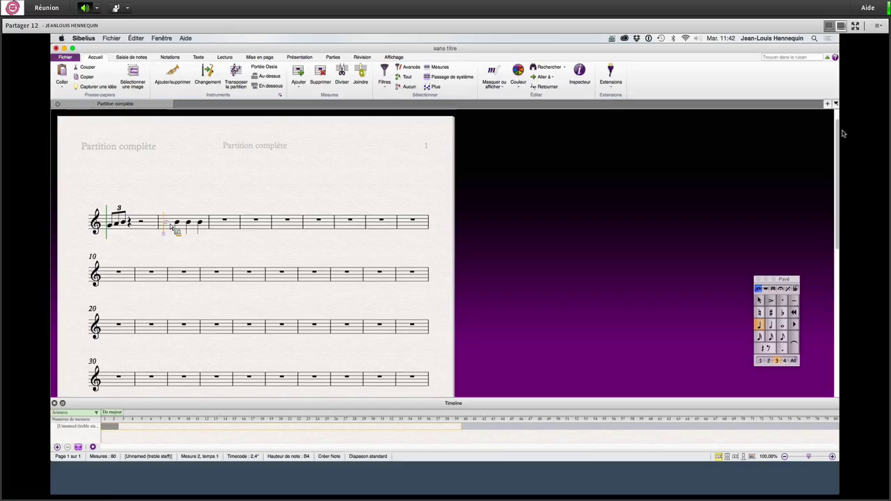
{"action": "key", "text": "alt+4"}
{"action": "key", "text": "alt+2"}
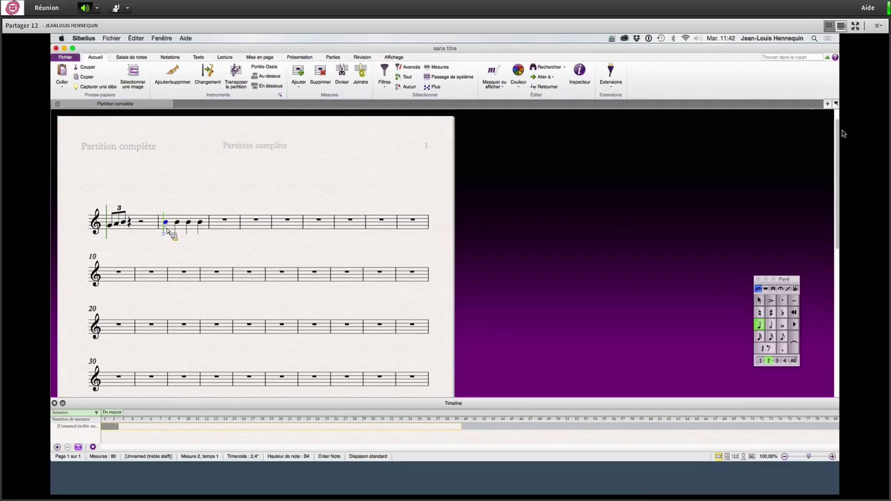
{"action": "key", "text": "period"}
{"action": "left_click", "coordinate": [167, 230]}
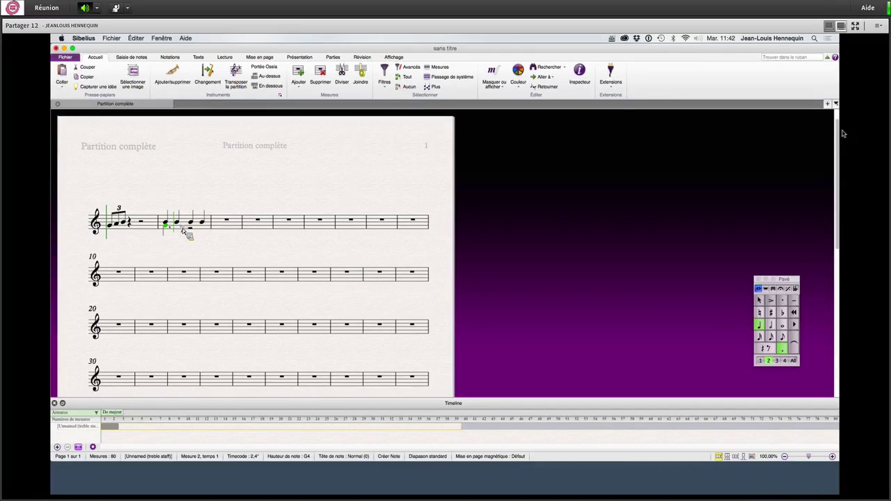
{"action": "key", "text": "3"}
{"action": "left_click", "coordinate": [183, 231]}
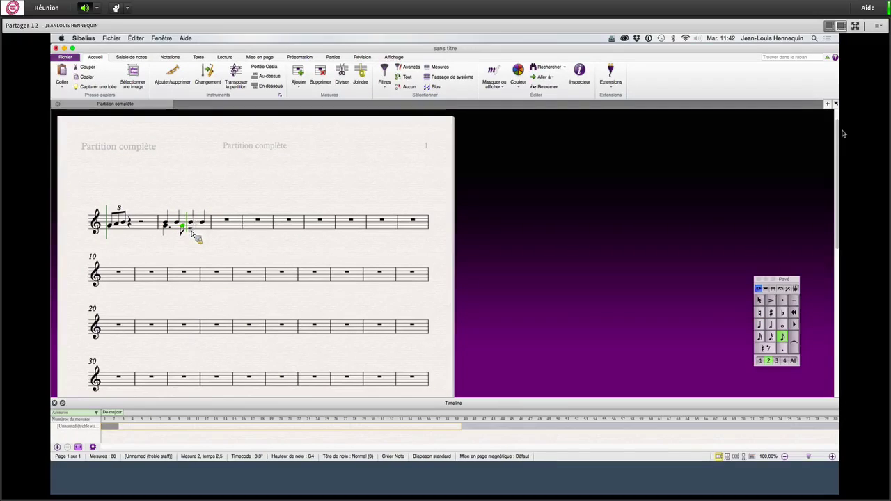
{"action": "key", "text": "4"}
{"action": "left_click", "coordinate": [195, 231]}
{"action": "left_click", "coordinate": [201, 232]}
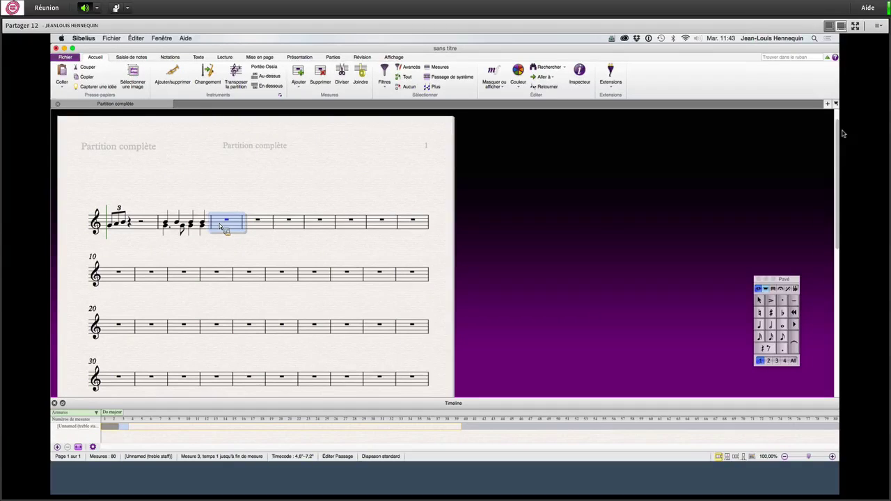
Step: Try entering a C5 quarter note at the start of bar 3 and adding a sharp after the pitch
{"action": "key", "text": "4"}
{"action": "key", "text": "c"}
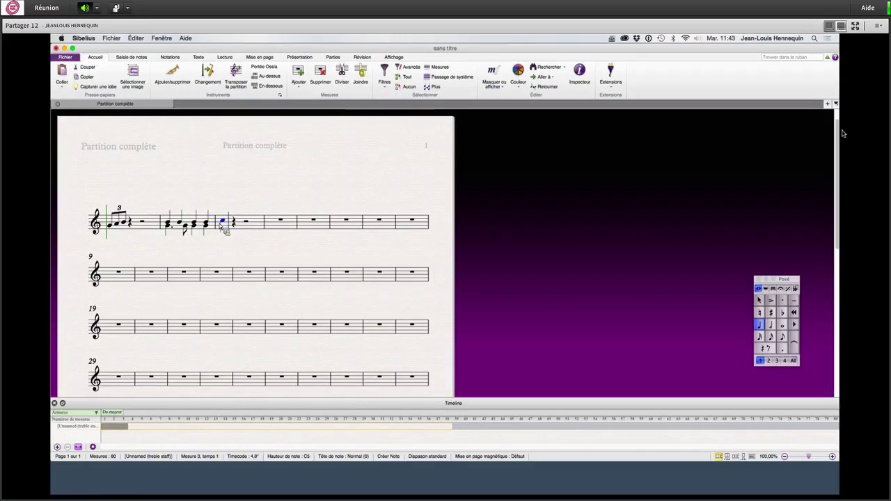
{"action": "key", "text": "ctrl+Up"}
{"action": "key", "text": "Escape"}
{"action": "left_click", "coordinate": [770, 313]}
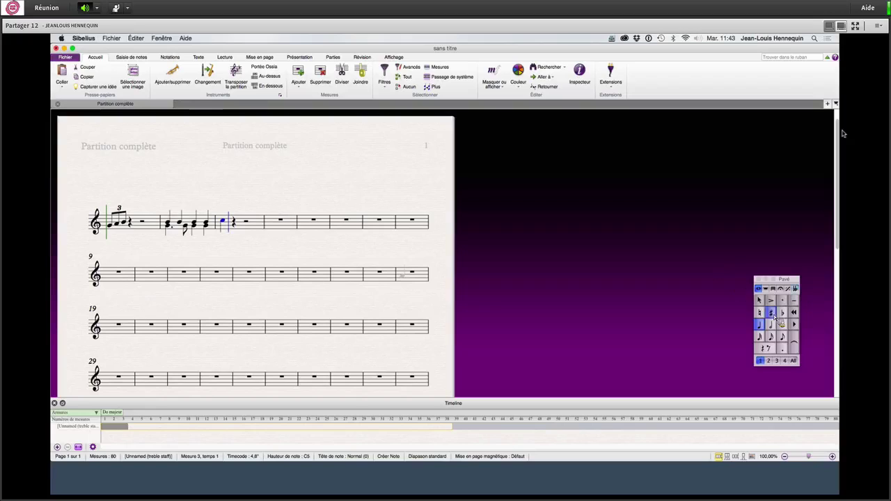
{"action": "left_click", "coordinate": [228, 224]}
{"action": "key", "text": "Escape"}
{"action": "left_click", "coordinate": [233, 226]}
{"action": "key", "text": "Delete"}
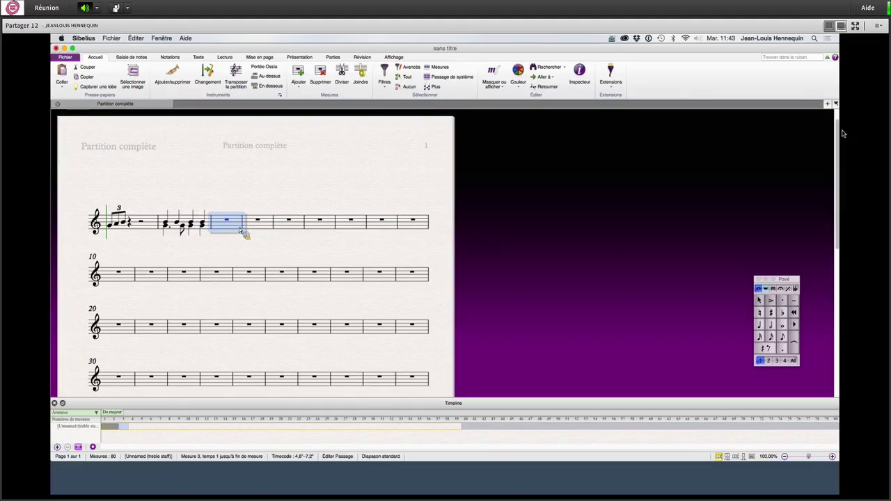
Step: Enter a C#5 quarter note at the start of bar 3, choosing the sharp before placing the pitch
{"action": "left_click", "coordinate": [771, 326]}
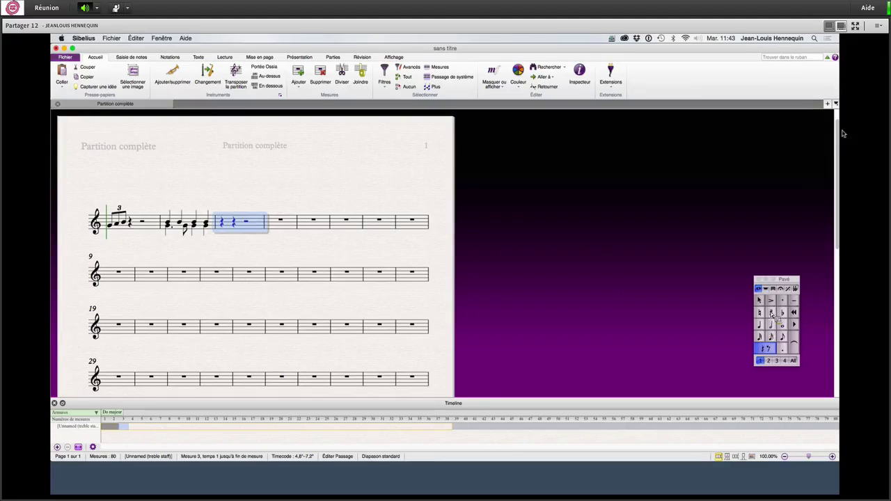
{"action": "key", "text": "n"}
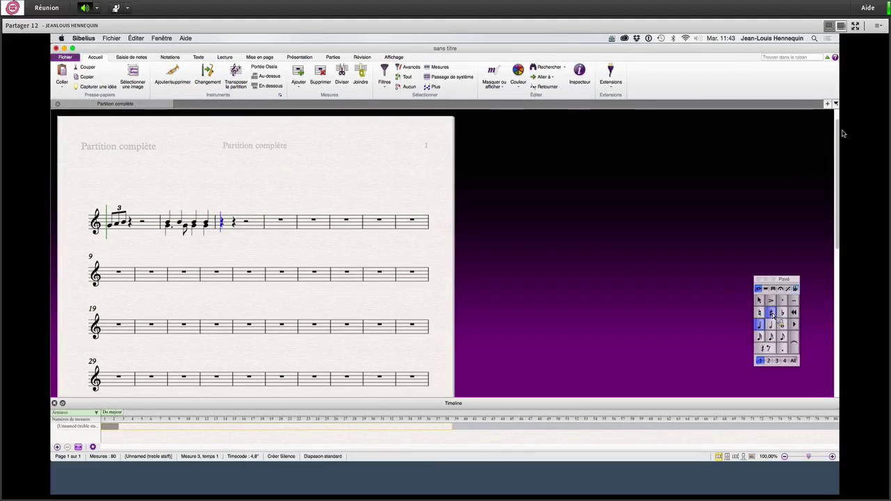
{"action": "left_click", "coordinate": [229, 223]}
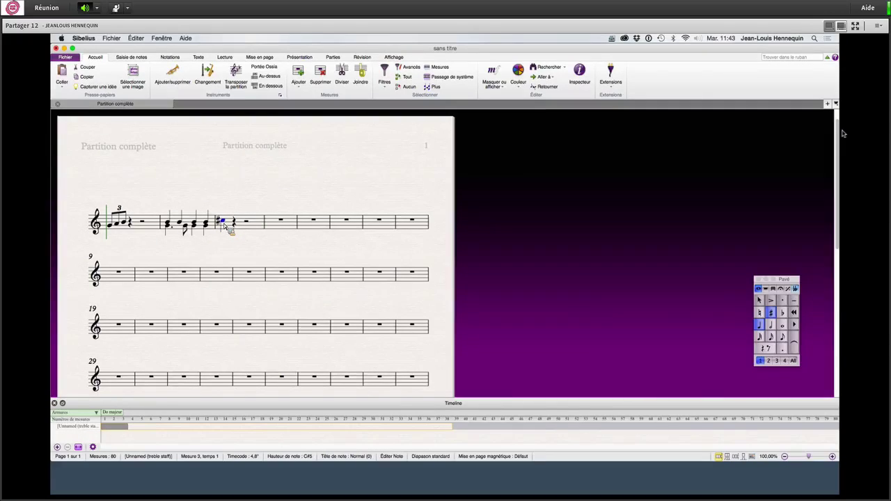
{"action": "key", "text": "Return"}
{"action": "key", "text": "Return"}
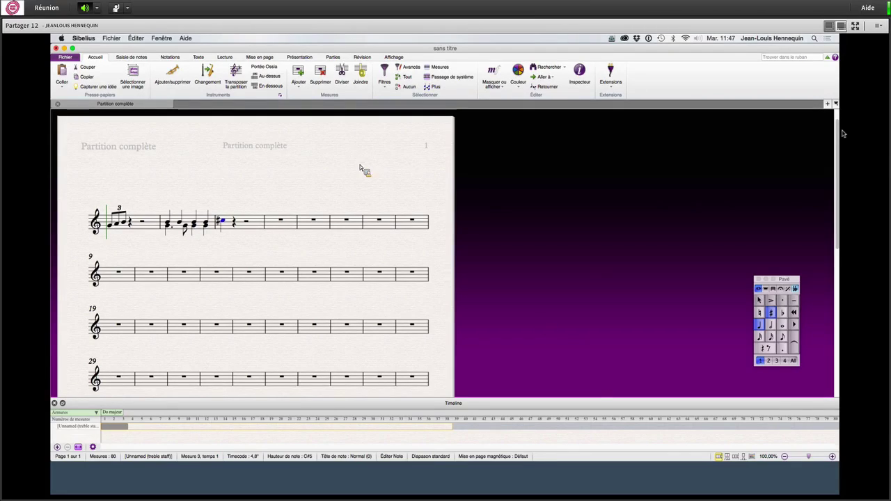
Step: Start a new score from the "Portée en clé de sol" template and review its time signature settings
{"action": "left_click", "coordinate": [109, 40]}
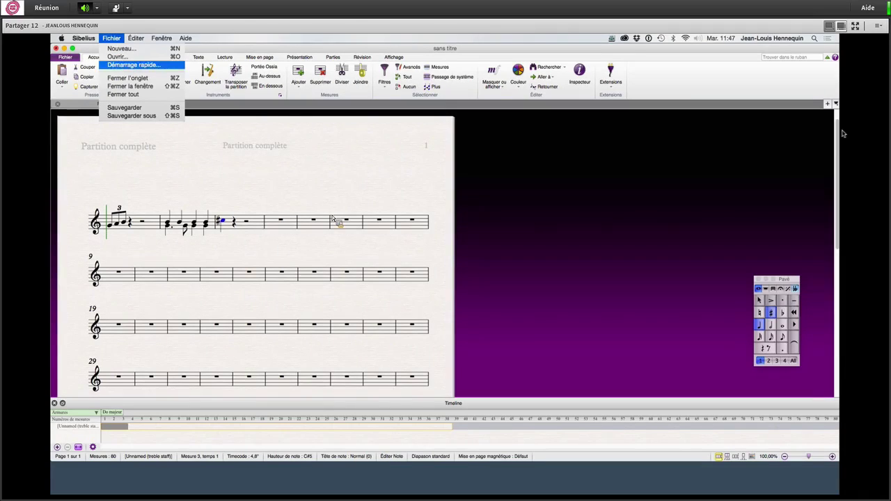
{"action": "key", "text": "Return"}
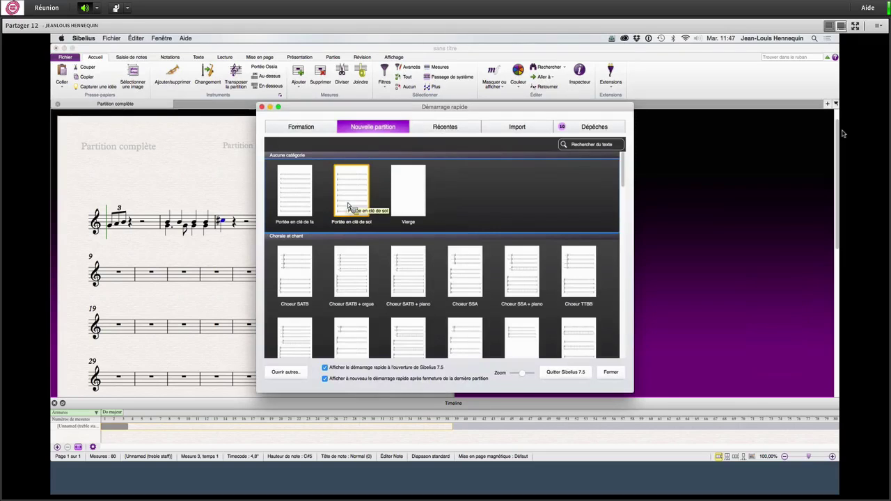
{"action": "double_click", "coordinate": [350, 207]}
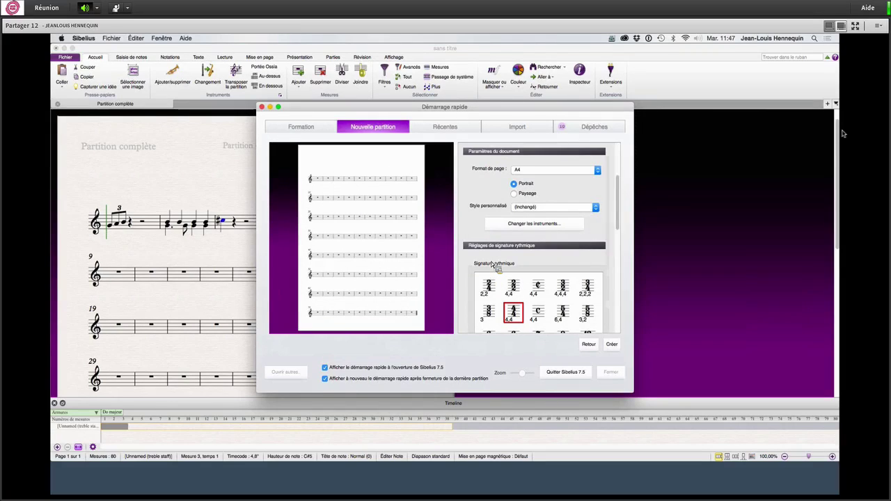
{"action": "scroll", "coordinate": [492, 268], "scroll_direction": "down", "scroll_amount": 5}
{"action": "scroll", "coordinate": [493, 264], "scroll_direction": "up", "scroll_amount": 3}
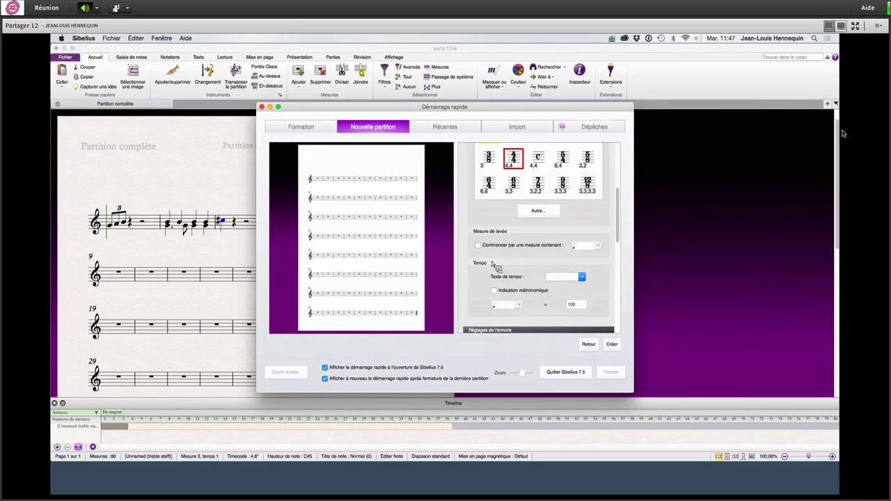
{"action": "scroll", "coordinate": [495, 272], "scroll_direction": "up", "scroll_amount": 1}
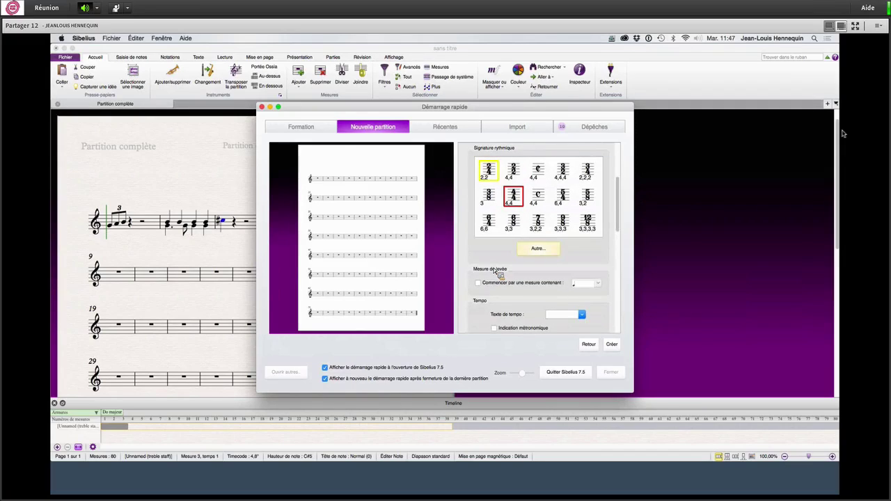
Step: Try setting the new score's 4/4 eighth-note grouping to 2,2,2,2, and cancel the score setup
{"action": "left_click", "coordinate": [538, 249]}
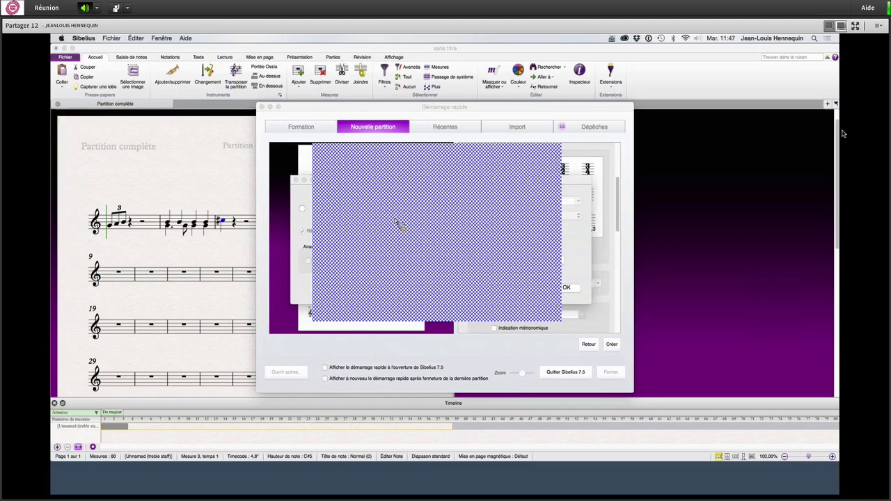
{"action": "left_click", "coordinate": [429, 200]}
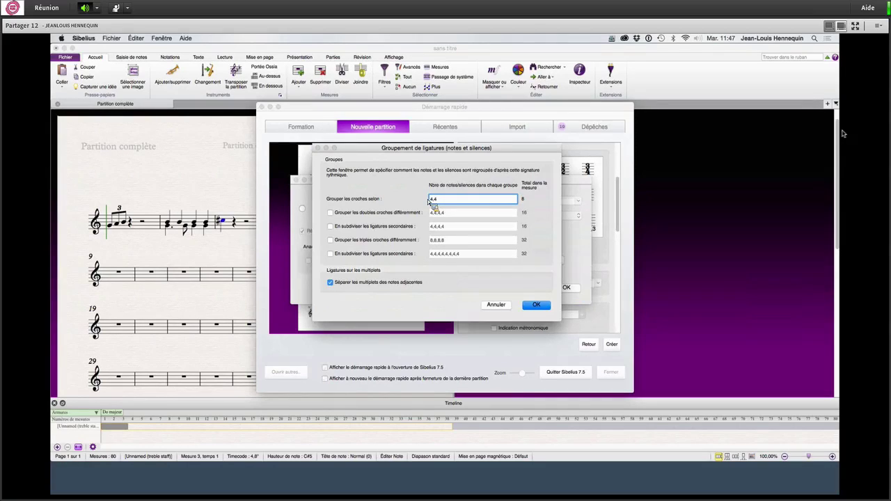
{"action": "left_click_drag", "start_coordinate": [430, 200], "coordinate": [447, 209]}
{"action": "type", "text": "2,2,2,2"}
{"action": "left_click", "coordinate": [332, 215]}
{"action": "left_click", "coordinate": [331, 216]}
{"action": "key", "text": "Return"}
{"action": "left_click", "coordinate": [533, 291]}
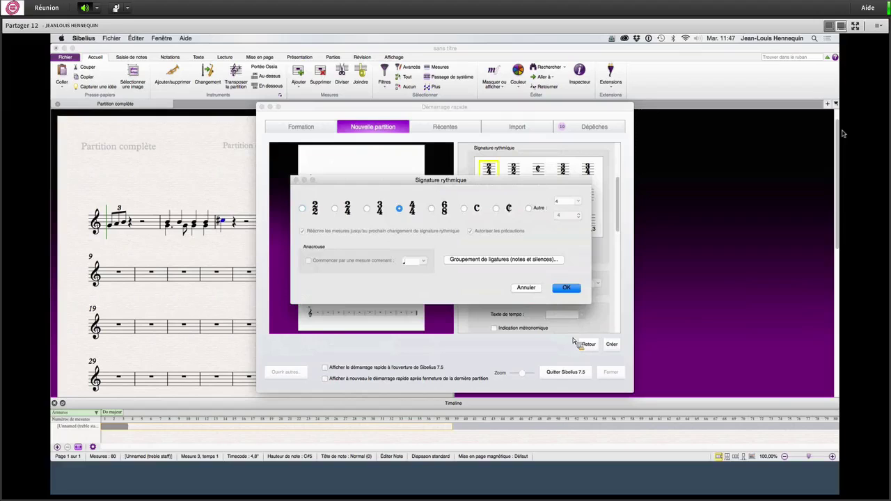
{"action": "key", "text": "Escape"}
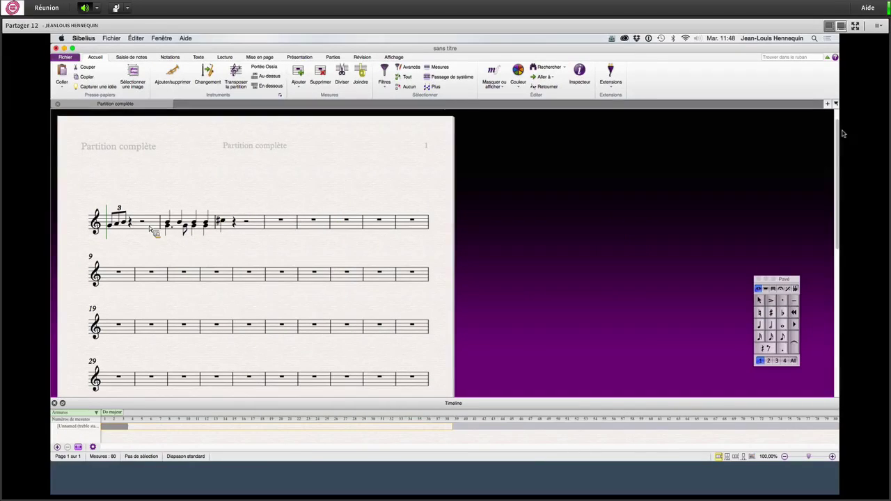
Step: Examine the beam and rest grouping options for the time signature at bar 1, and cancel
{"action": "left_click", "coordinate": [154, 228]}
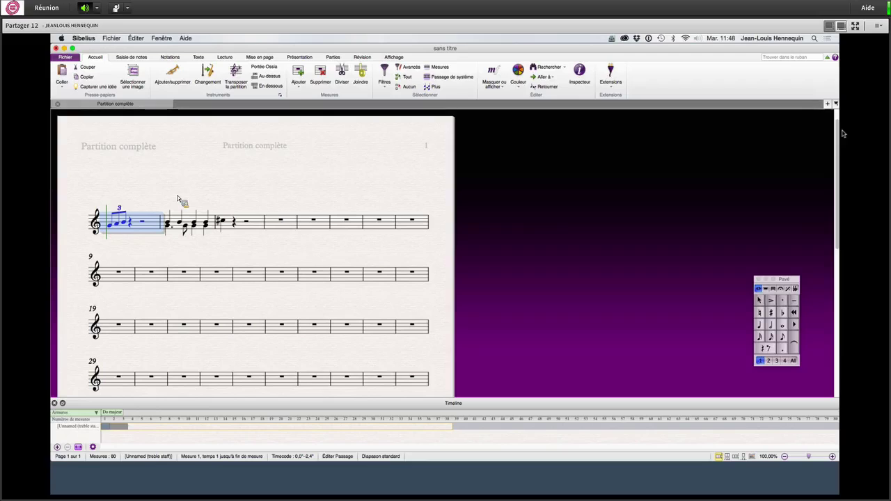
{"action": "key", "text": "Escape"}
{"action": "left_click", "coordinate": [153, 229]}
{"action": "left_click", "coordinate": [170, 59]}
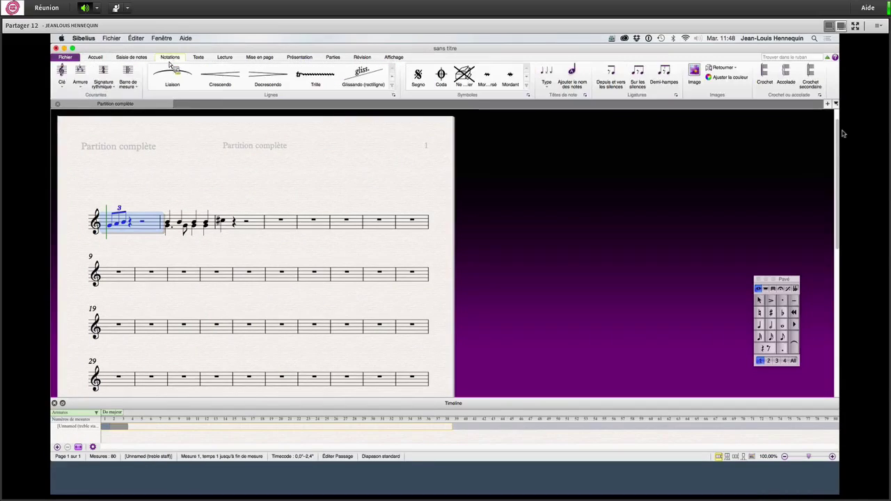
{"action": "left_click", "coordinate": [115, 86]}
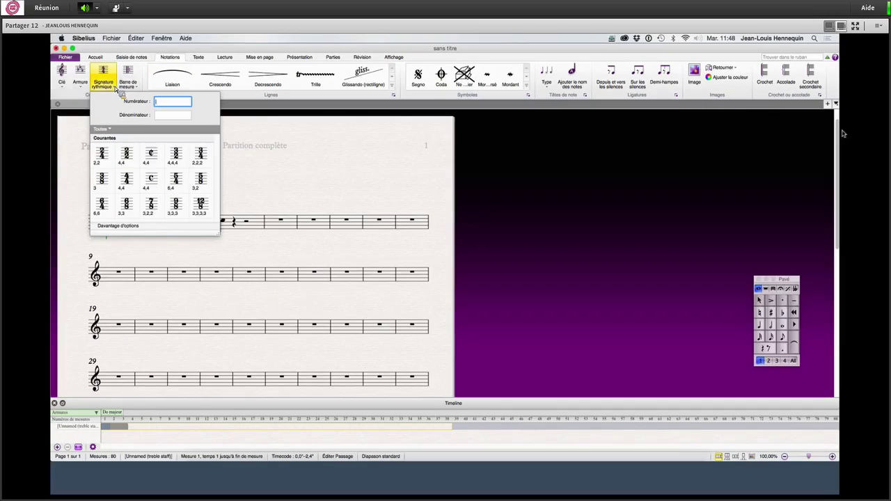
{"action": "left_click", "coordinate": [130, 228]}
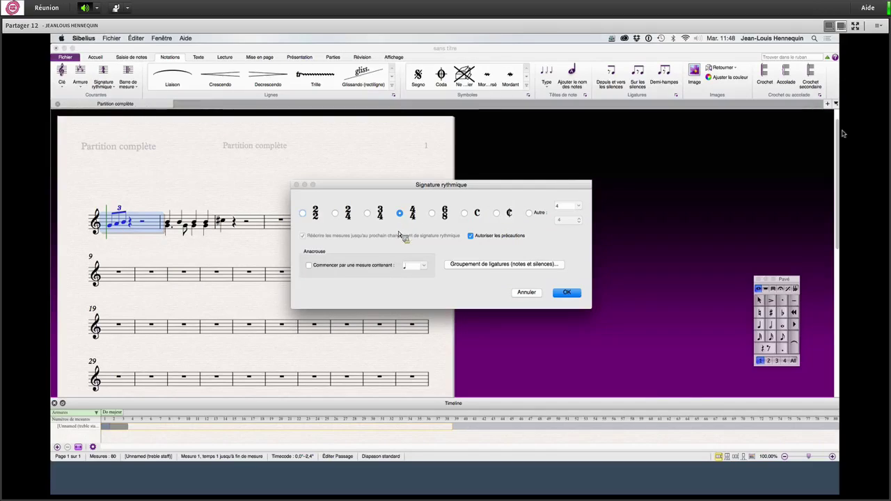
{"action": "left_click", "coordinate": [499, 269]}
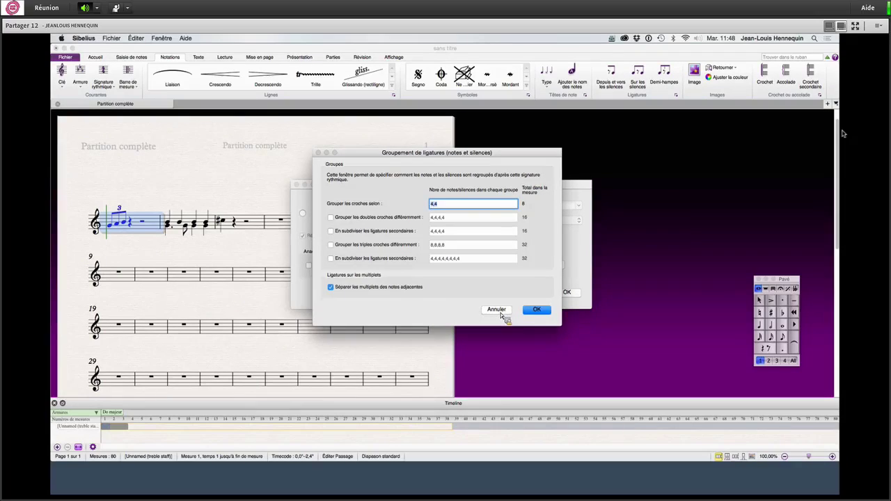
{"action": "left_click", "coordinate": [499, 312]}
{"action": "left_click", "coordinate": [527, 301]}
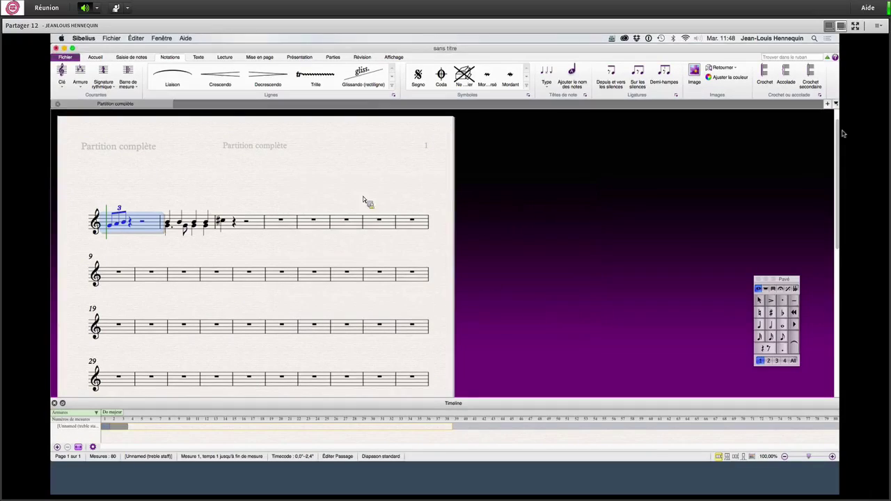
Step: Select bar 2 and display the keypad's beam controls, and clear the selection
{"action": "left_click", "coordinate": [191, 221]}
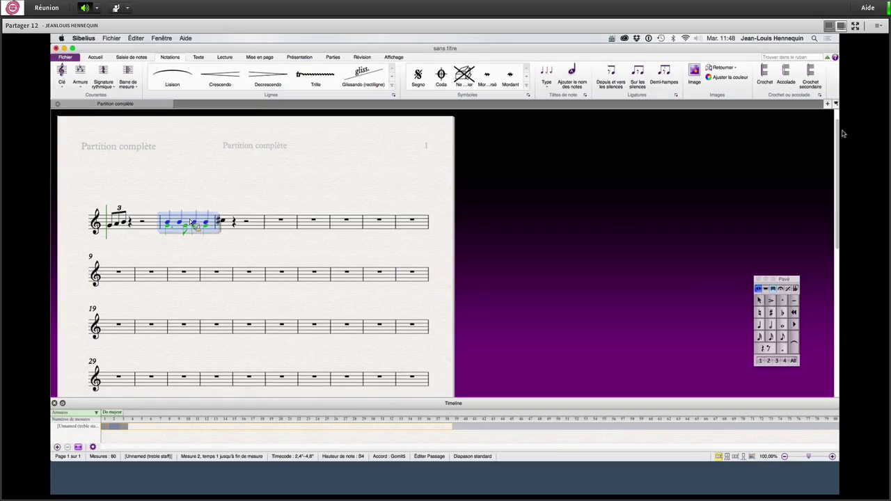
{"action": "left_click", "coordinate": [774, 289]}
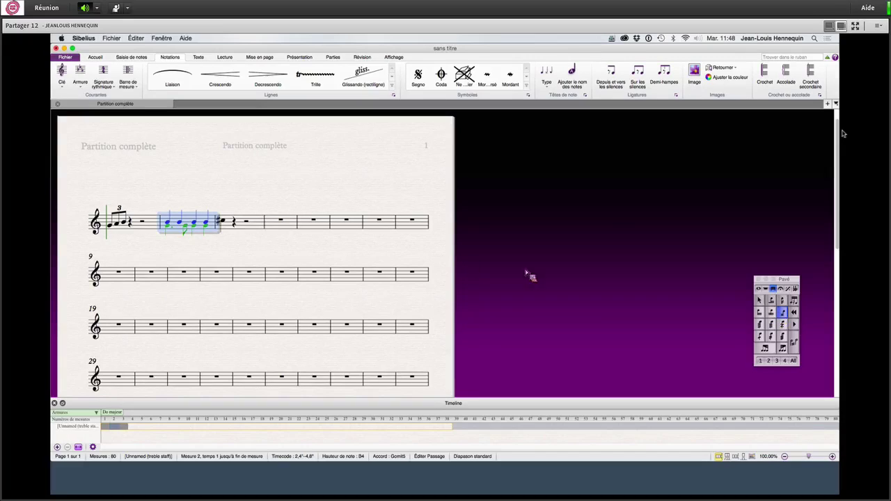
{"action": "left_click", "coordinate": [284, 201]}
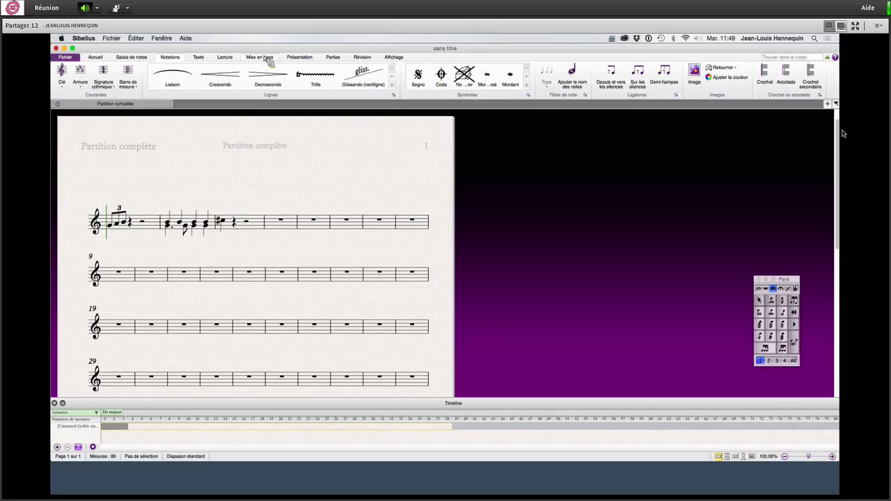
Step: Examine the options for resetting beam groups in bars 2 and 3, and cancel
{"action": "left_click", "coordinate": [138, 61]}
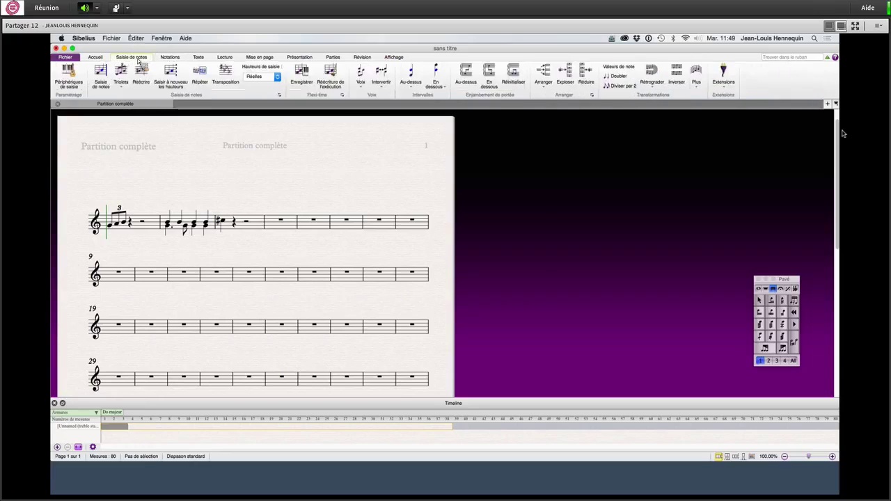
{"action": "left_click", "coordinate": [299, 57]}
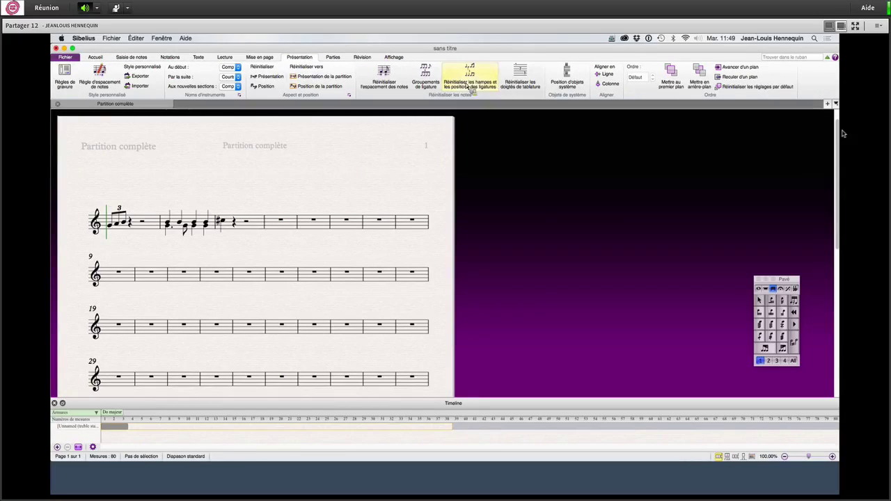
{"action": "left_click", "coordinate": [196, 224]}
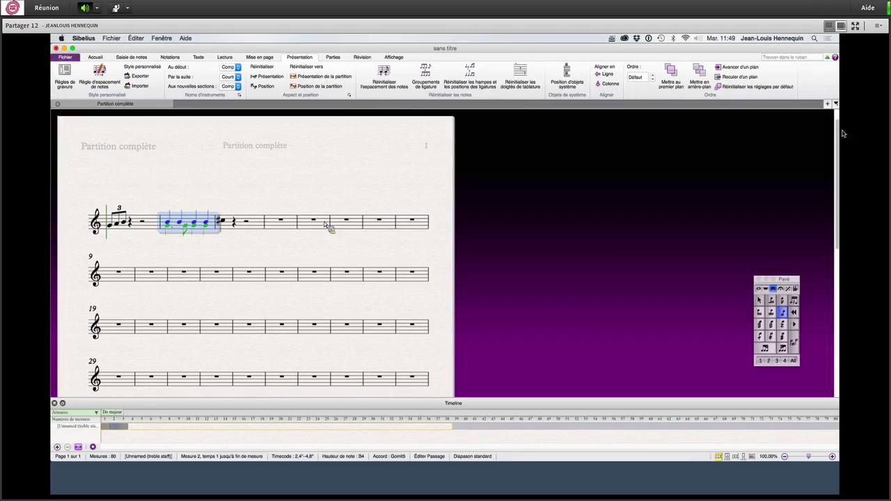
{"action": "left_click", "coordinate": [251, 235], "text": "shift"}
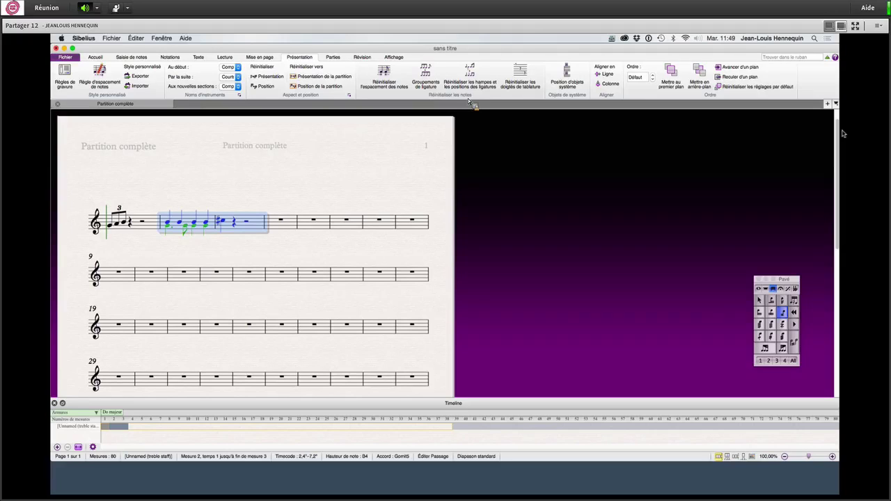
{"action": "left_click", "coordinate": [424, 81]}
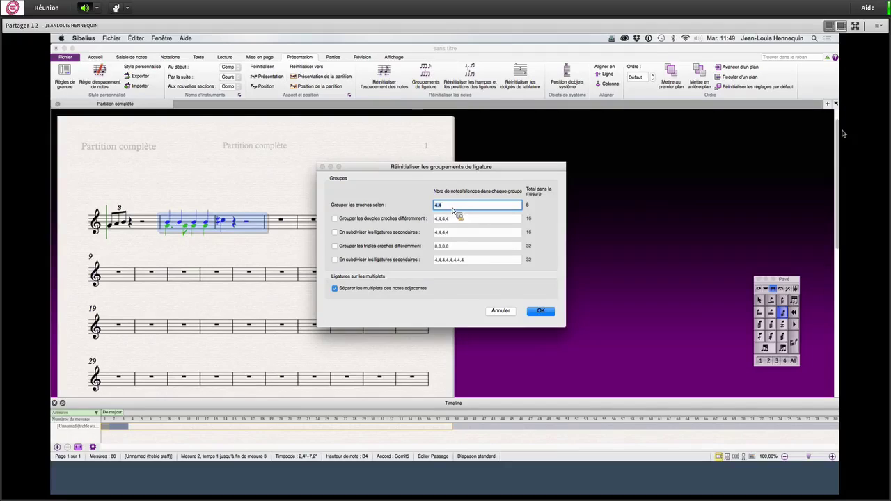
{"action": "left_click", "coordinate": [502, 311]}
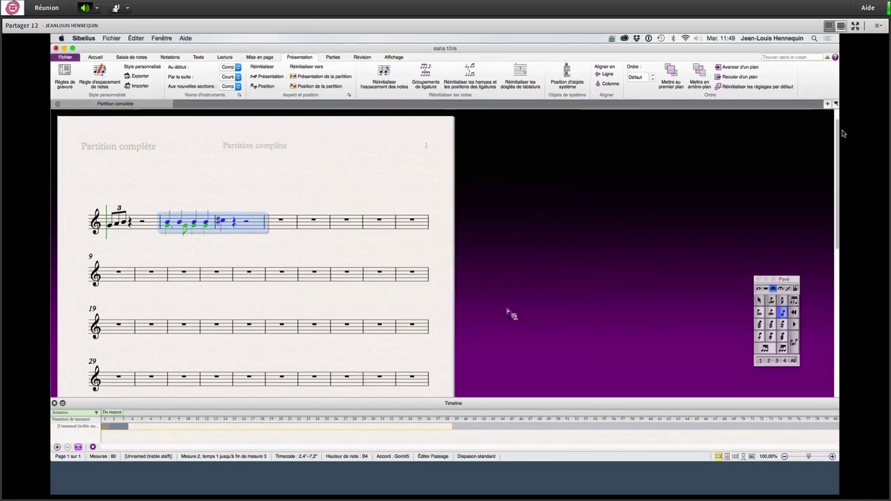
{"action": "key", "text": "Escape"}
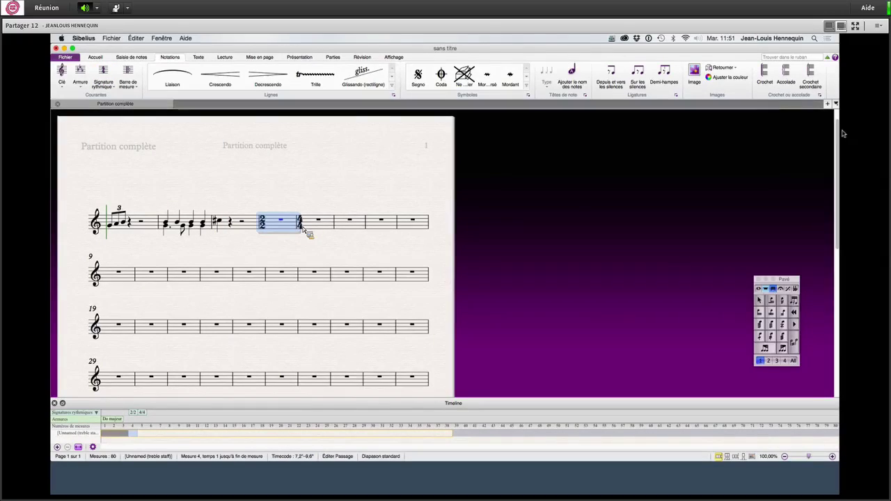
Step: Remove the 2/2 time signature from bar 4, and apply a D major key signature to bars 4 through 25
{"action": "key", "text": "Delete"}
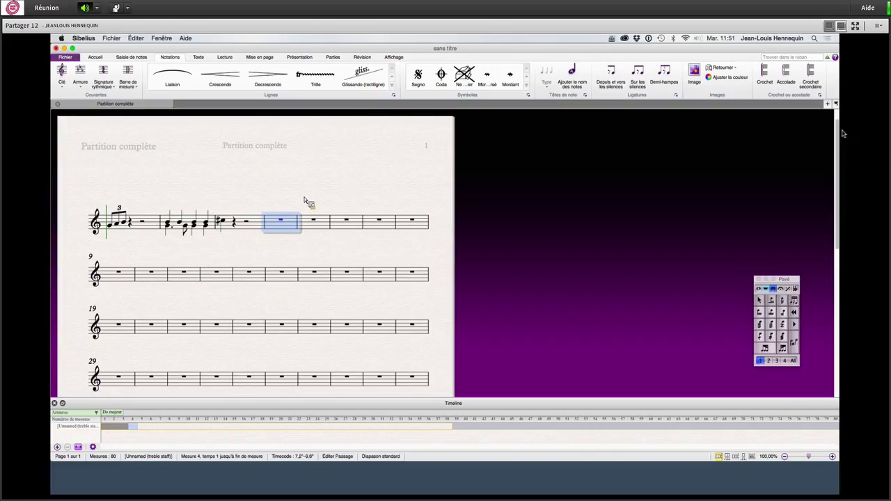
{"action": "key", "text": "Escape"}
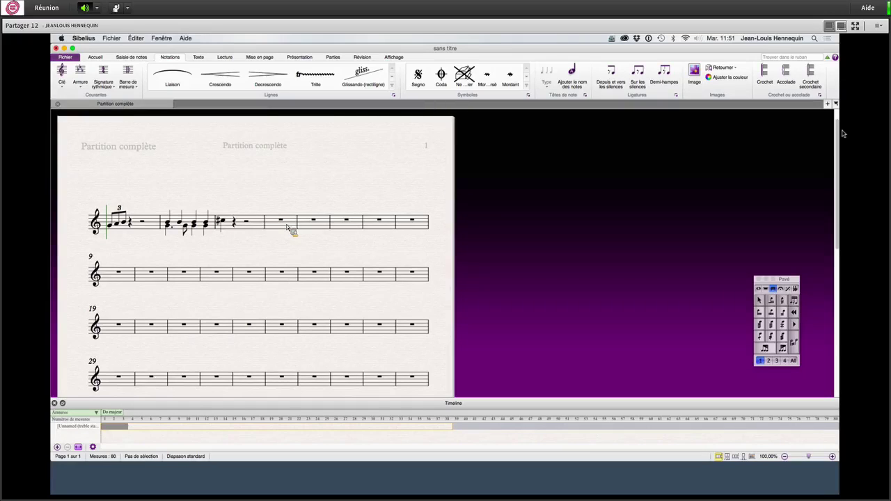
{"action": "left_click", "coordinate": [291, 230]}
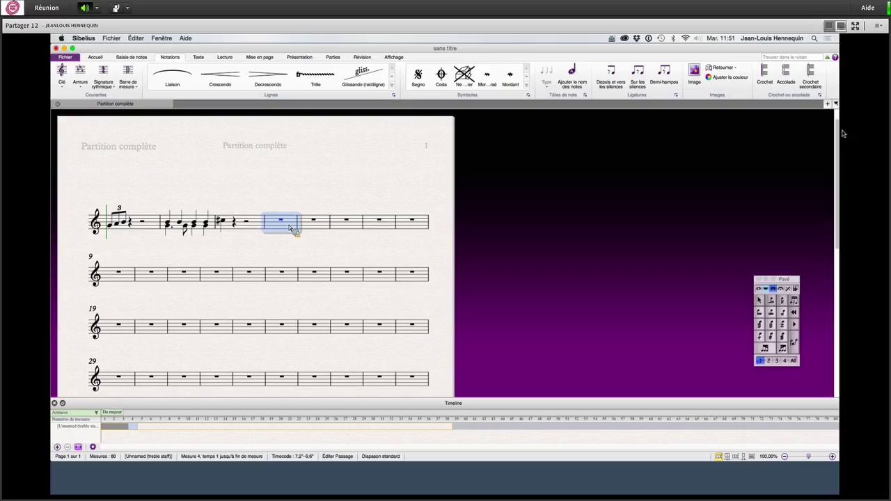
{"action": "left_click", "coordinate": [329, 332], "text": "shift"}
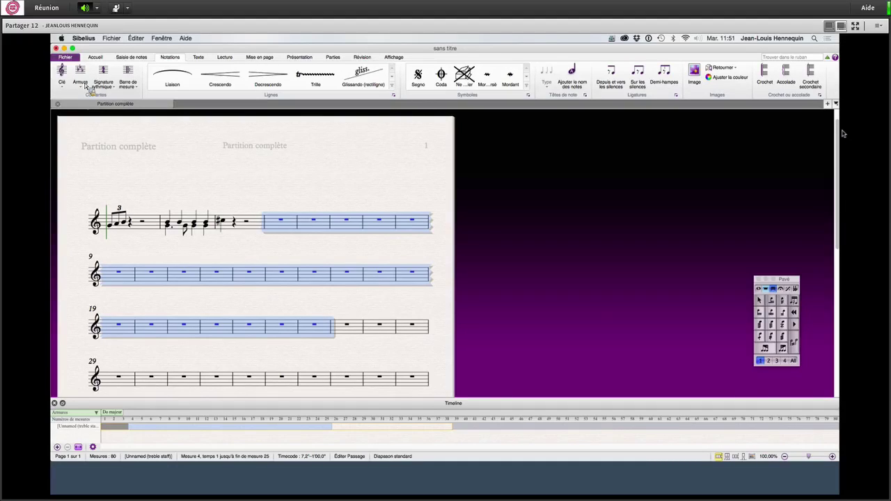
{"action": "left_click", "coordinate": [303, 179]}
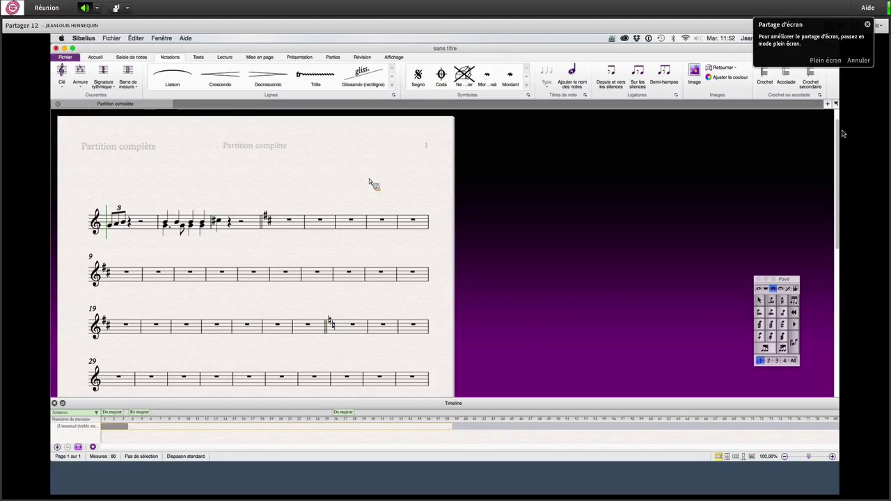
Step: Examine the setting that enters notes at real (Réelles) or written pitches
{"action": "left_click", "coordinate": [131, 58]}
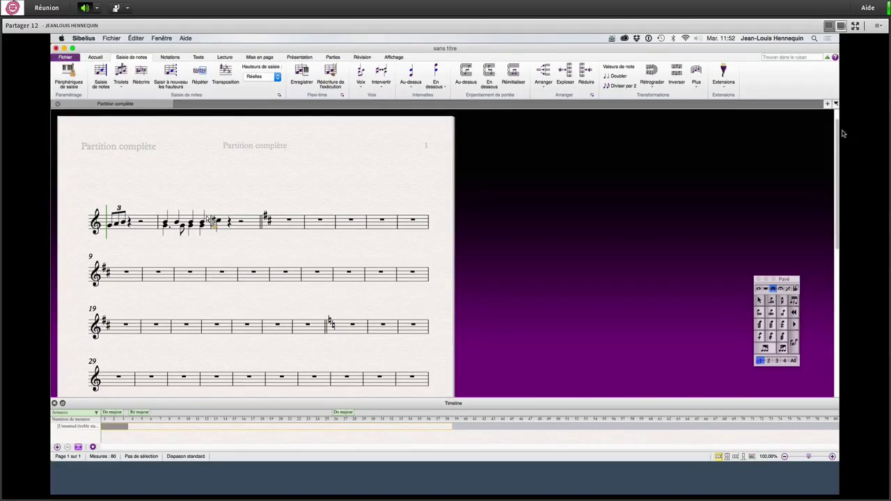
{"action": "left_click", "coordinate": [266, 78]}
{"action": "left_click", "coordinate": [275, 76]}
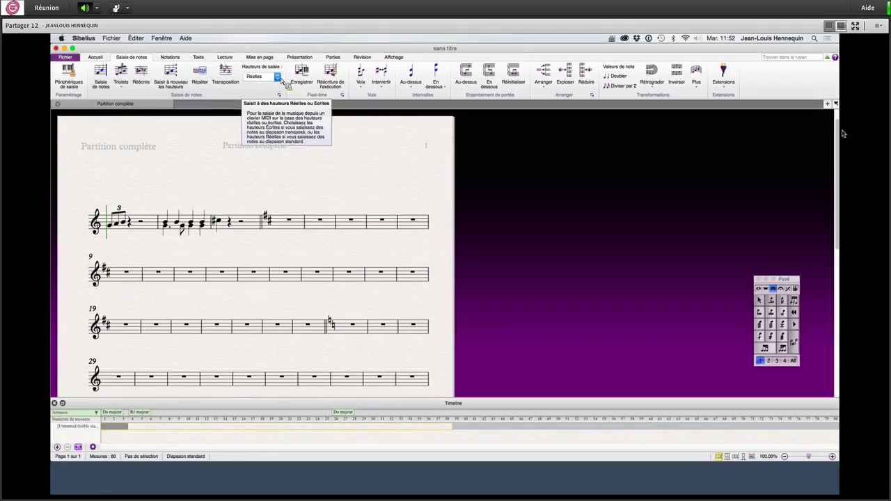
{"action": "left_click", "coordinate": [278, 78]}
{"action": "left_click", "coordinate": [282, 89]}
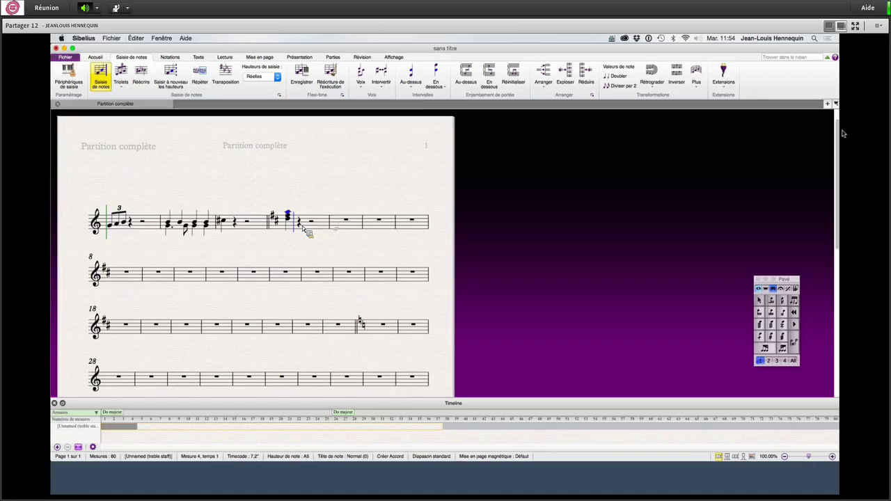
Step: Enter a B4 quarter note on beat 2 of bar 4 and stack D5 and G5 above it by intervals
{"action": "left_click", "coordinate": [302, 226]}
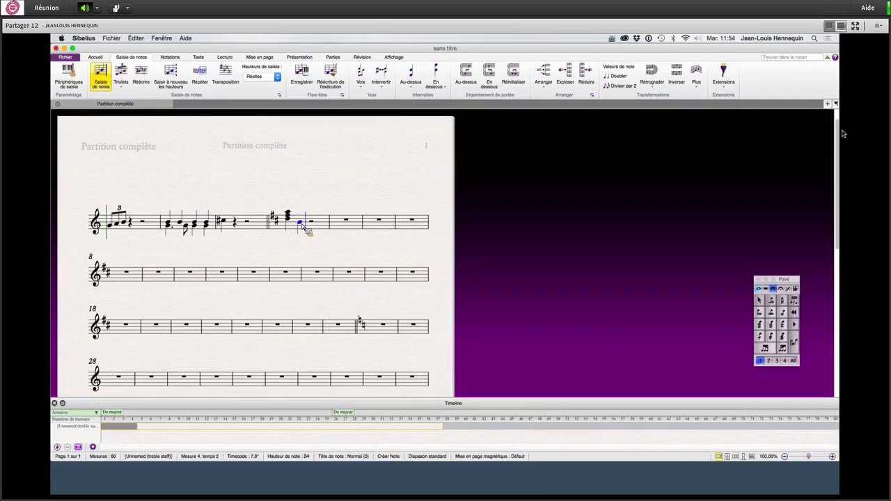
{"action": "key", "text": "3"}
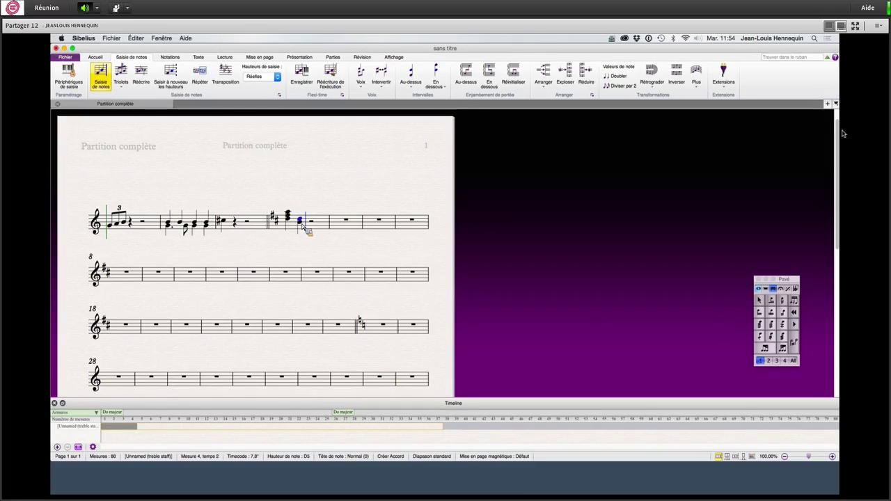
{"action": "key", "text": "4"}
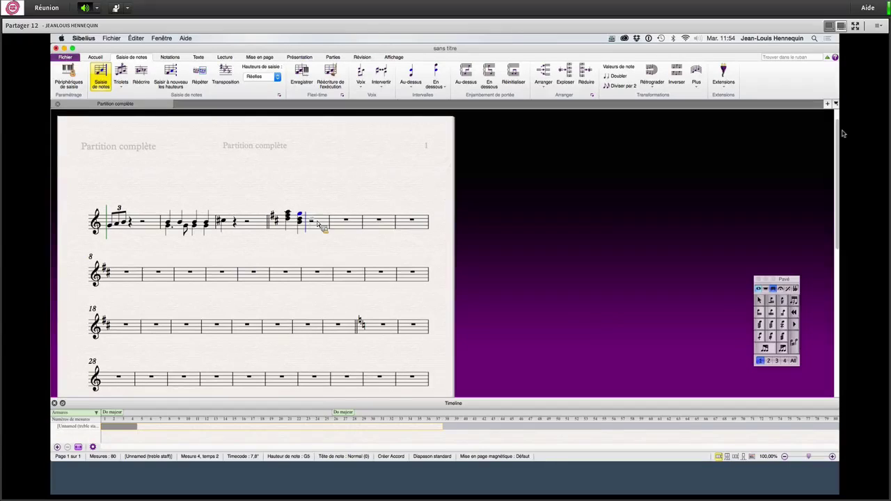
Step: Enter a B4 quarter note on beat 3 of bar 4 and add F#4 below it
{"action": "left_click", "coordinate": [320, 223]}
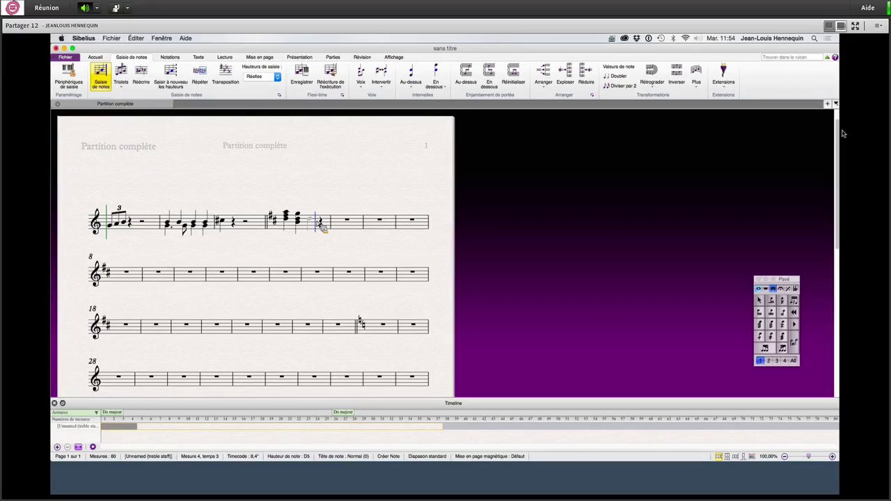
{"action": "key", "text": "b"}
{"action": "key", "text": "Down"}
{"action": "key", "text": "Down"}
{"action": "key", "text": "Down"}
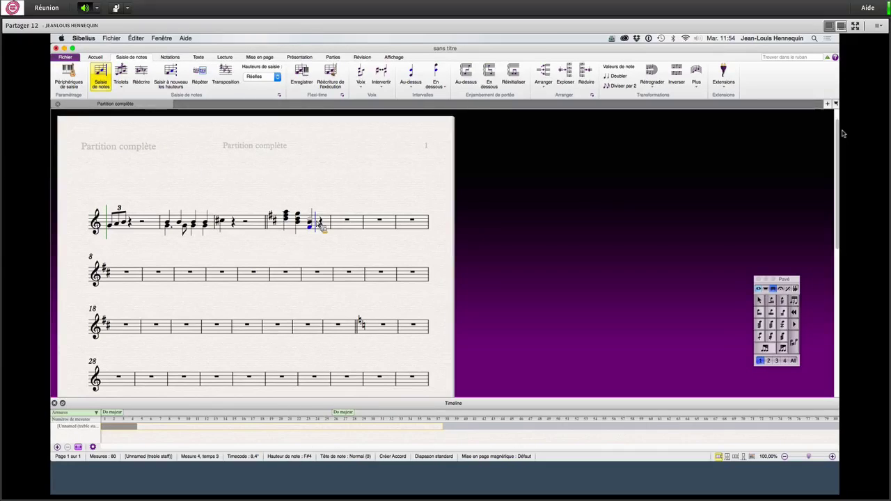